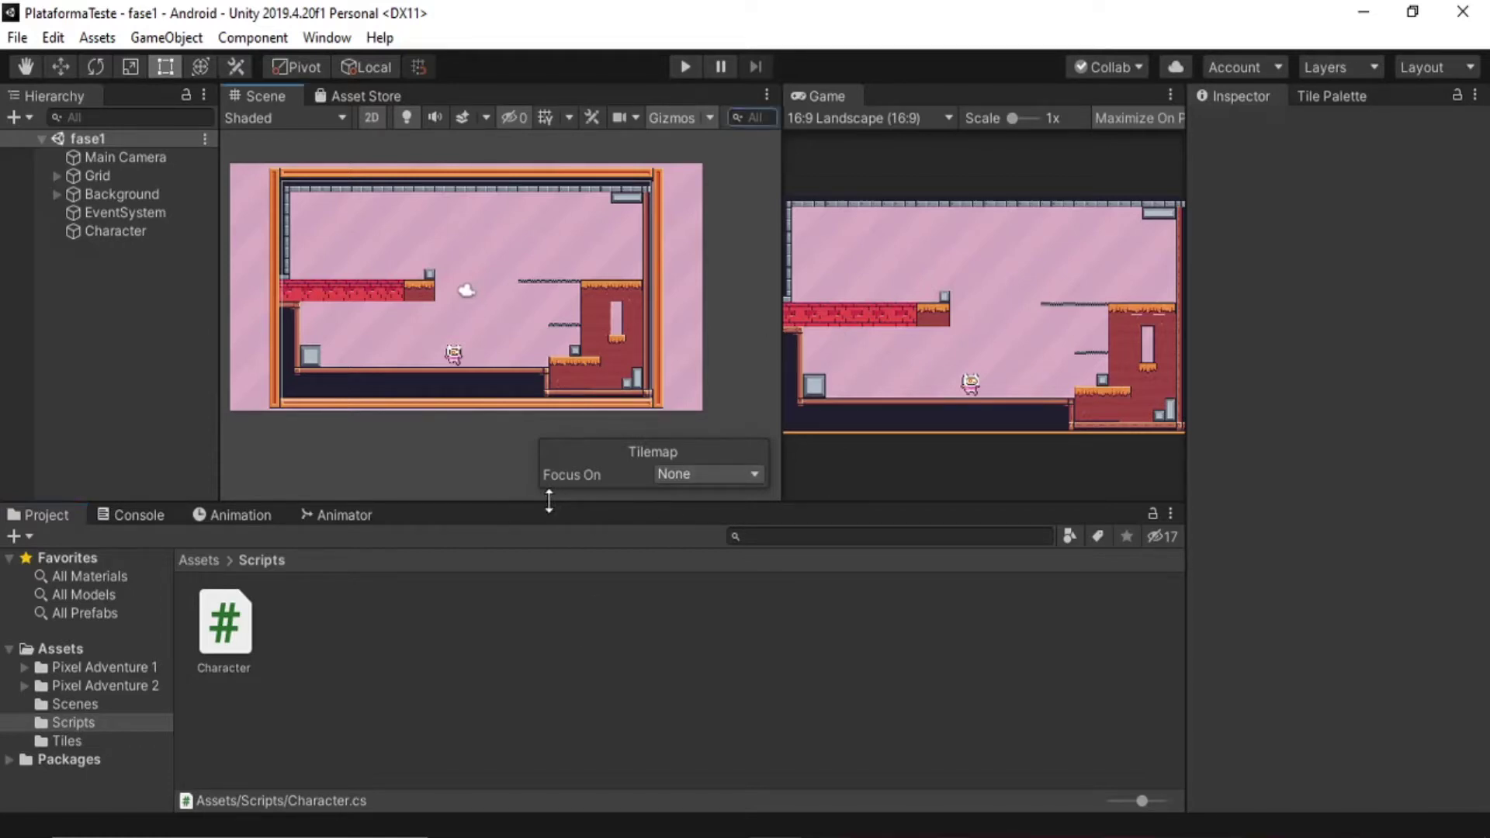
Open the Character script from the Scripts folder in Visual Studio Code and dismiss the language pack and C# extension notifications.
{"action": "left_click", "coordinate": [218, 627]}
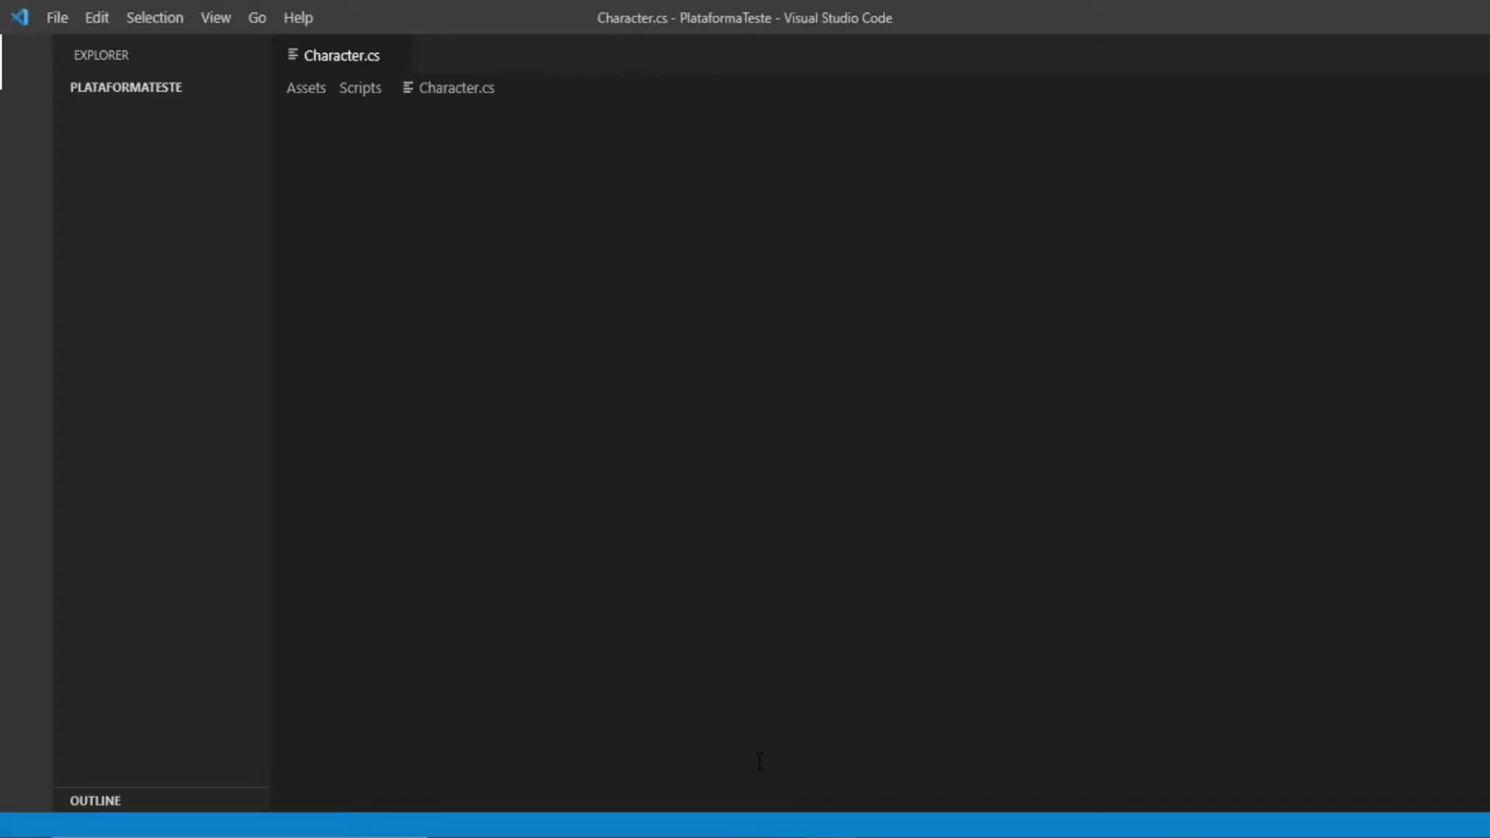
{"action": "left_click", "coordinate": [1457, 727]}
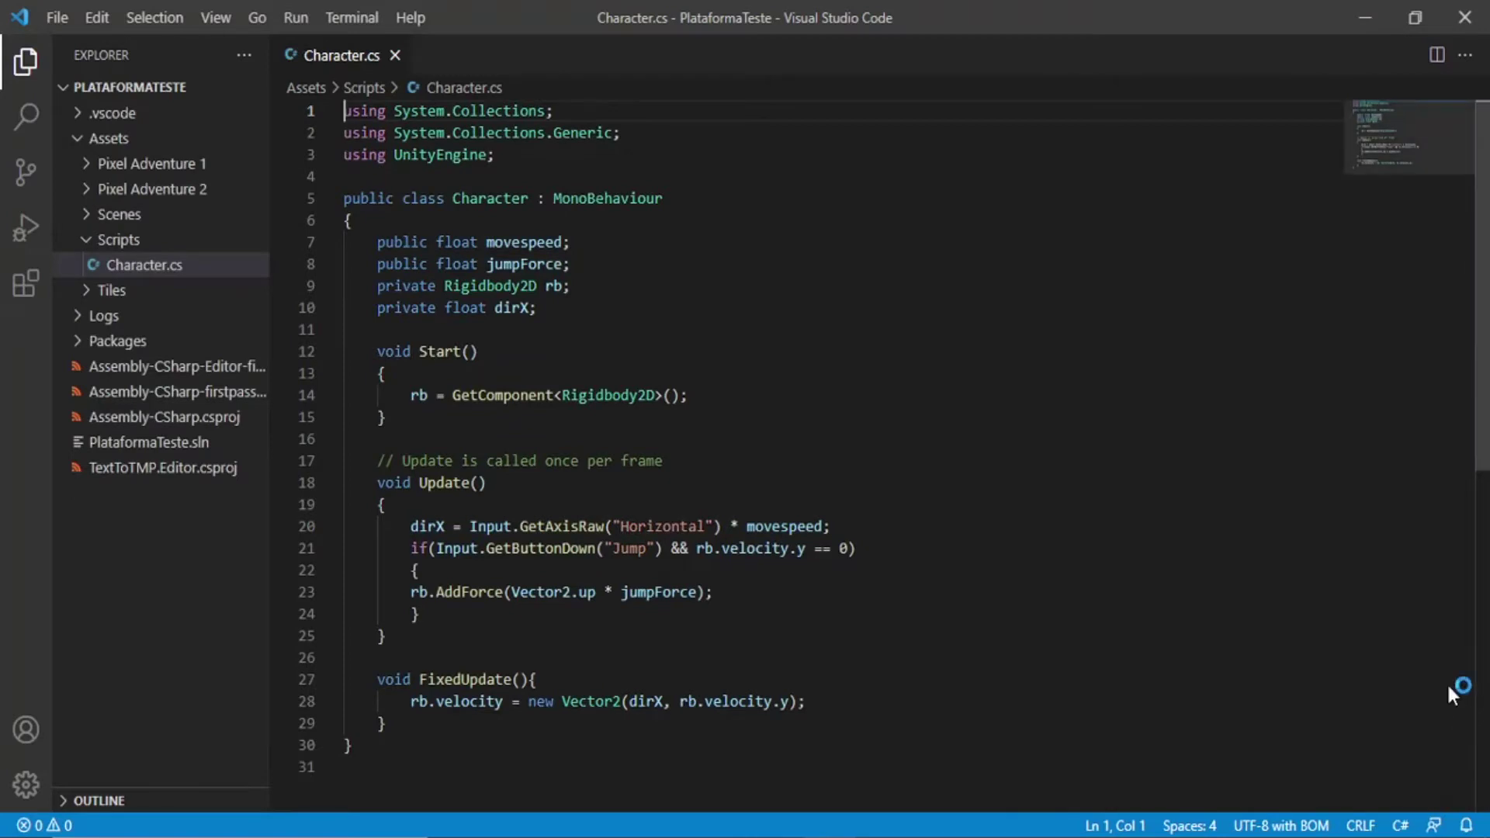
{"action": "left_click", "coordinate": [1458, 726]}
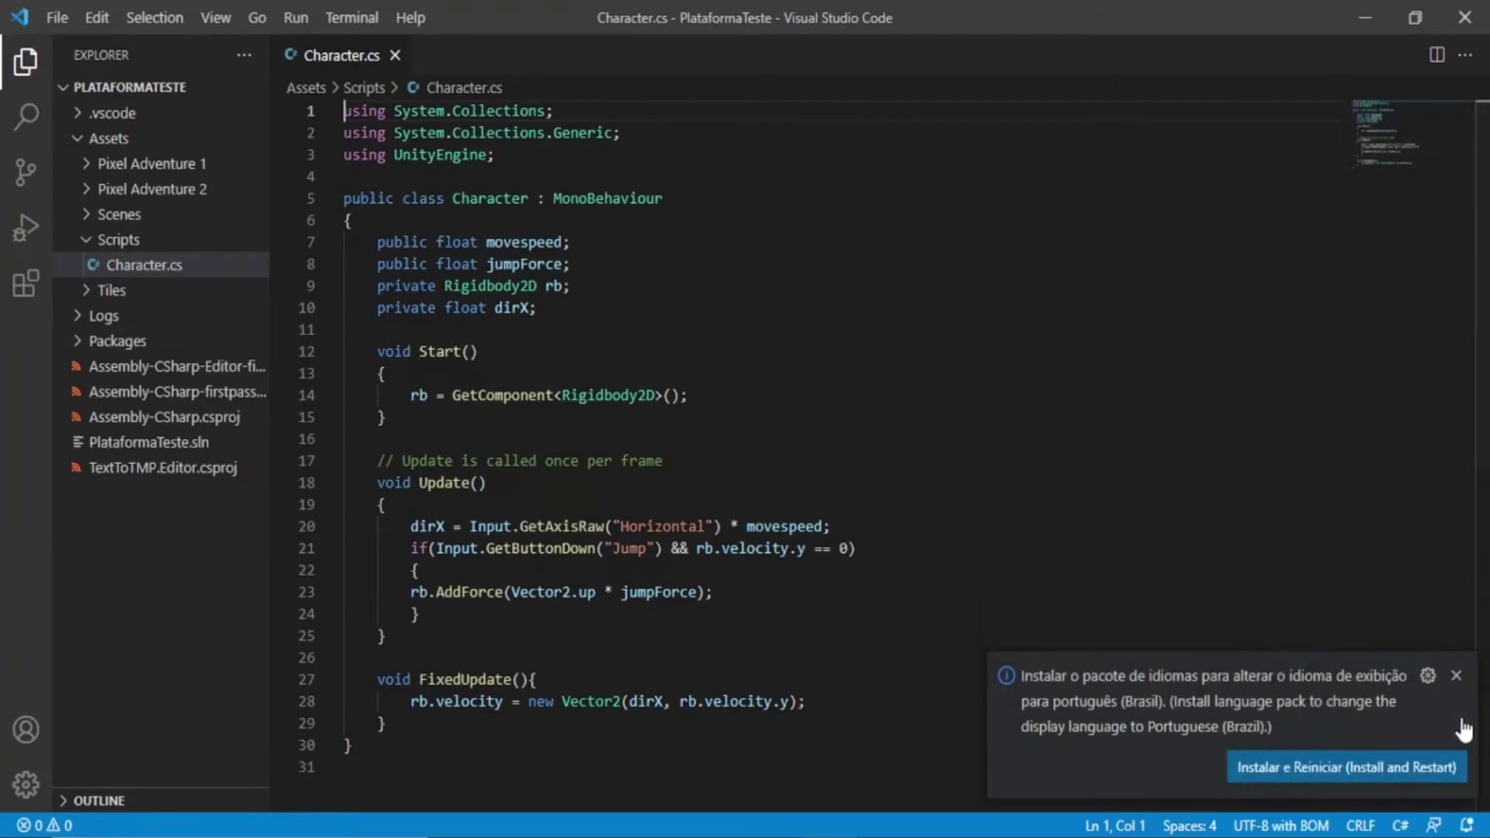
{"action": "left_click", "coordinate": [1455, 673]}
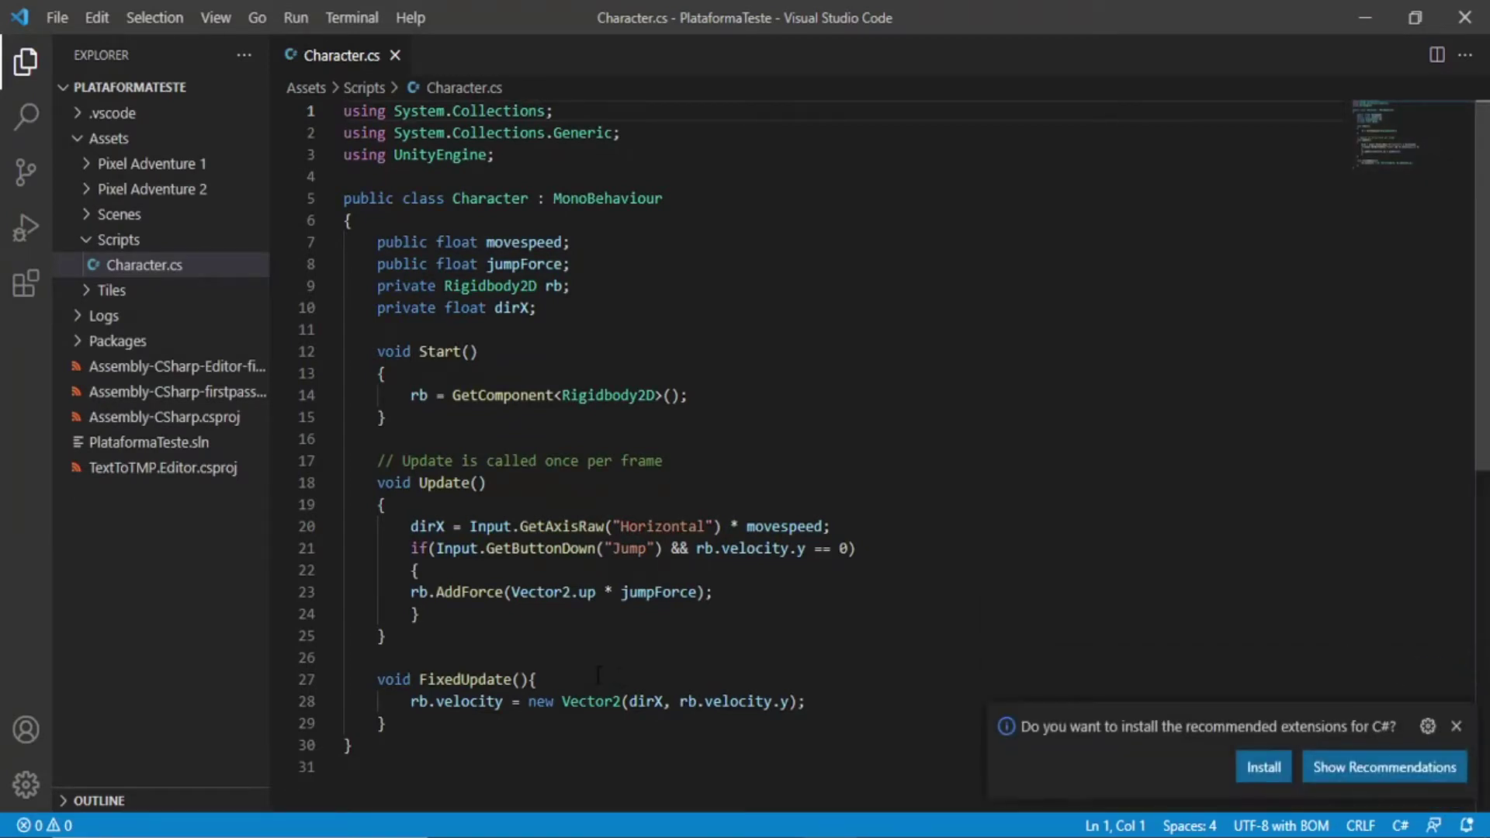
{"action": "left_click", "coordinate": [1458, 723]}
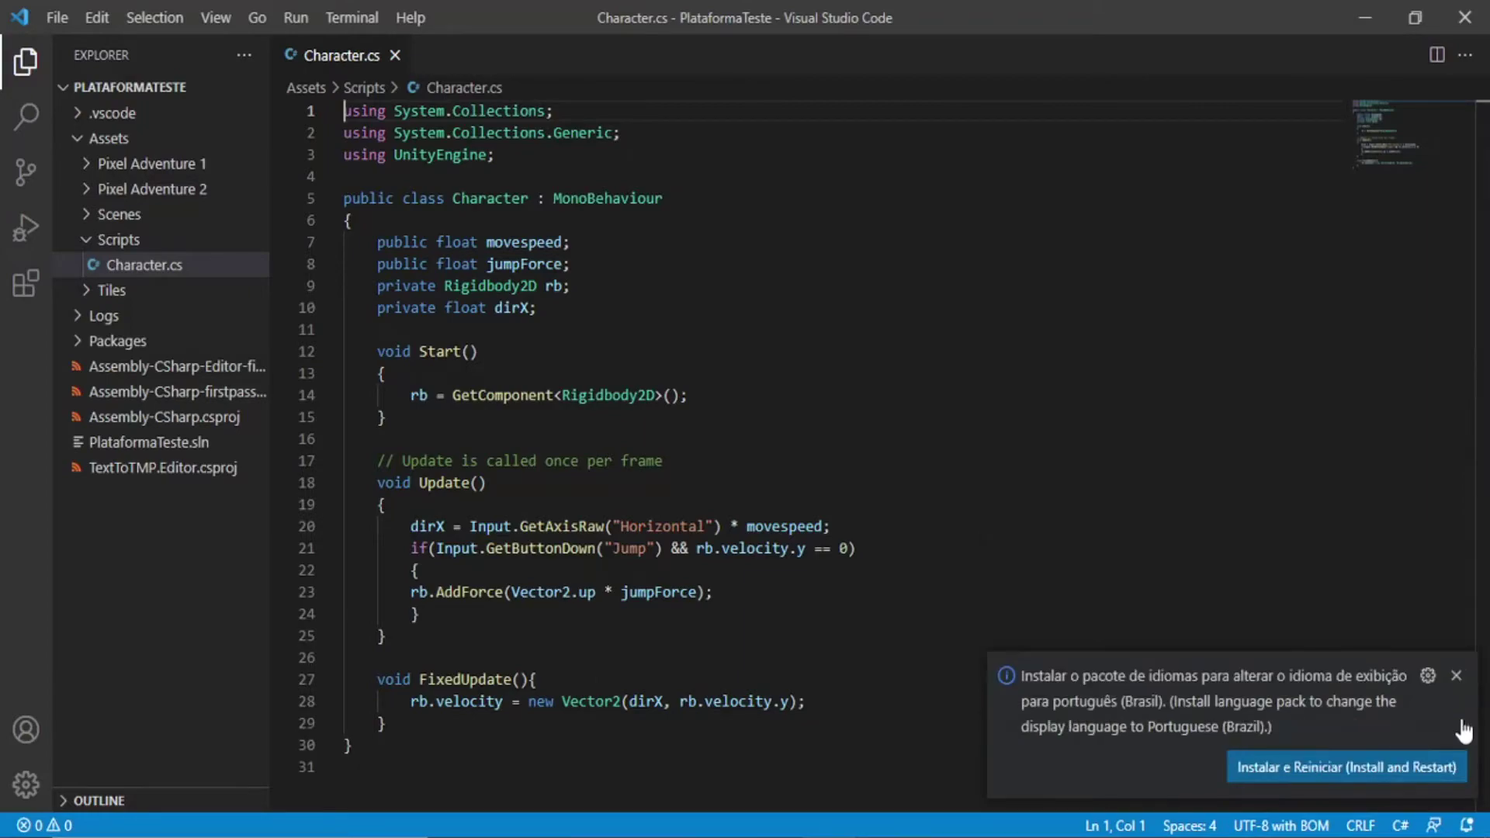
{"action": "left_click", "coordinate": [1455, 675]}
Switch to the browser and look through the purchased packages on the Asset Store's My Assets page.
{"action": "key", "text": "alt+Tab"}
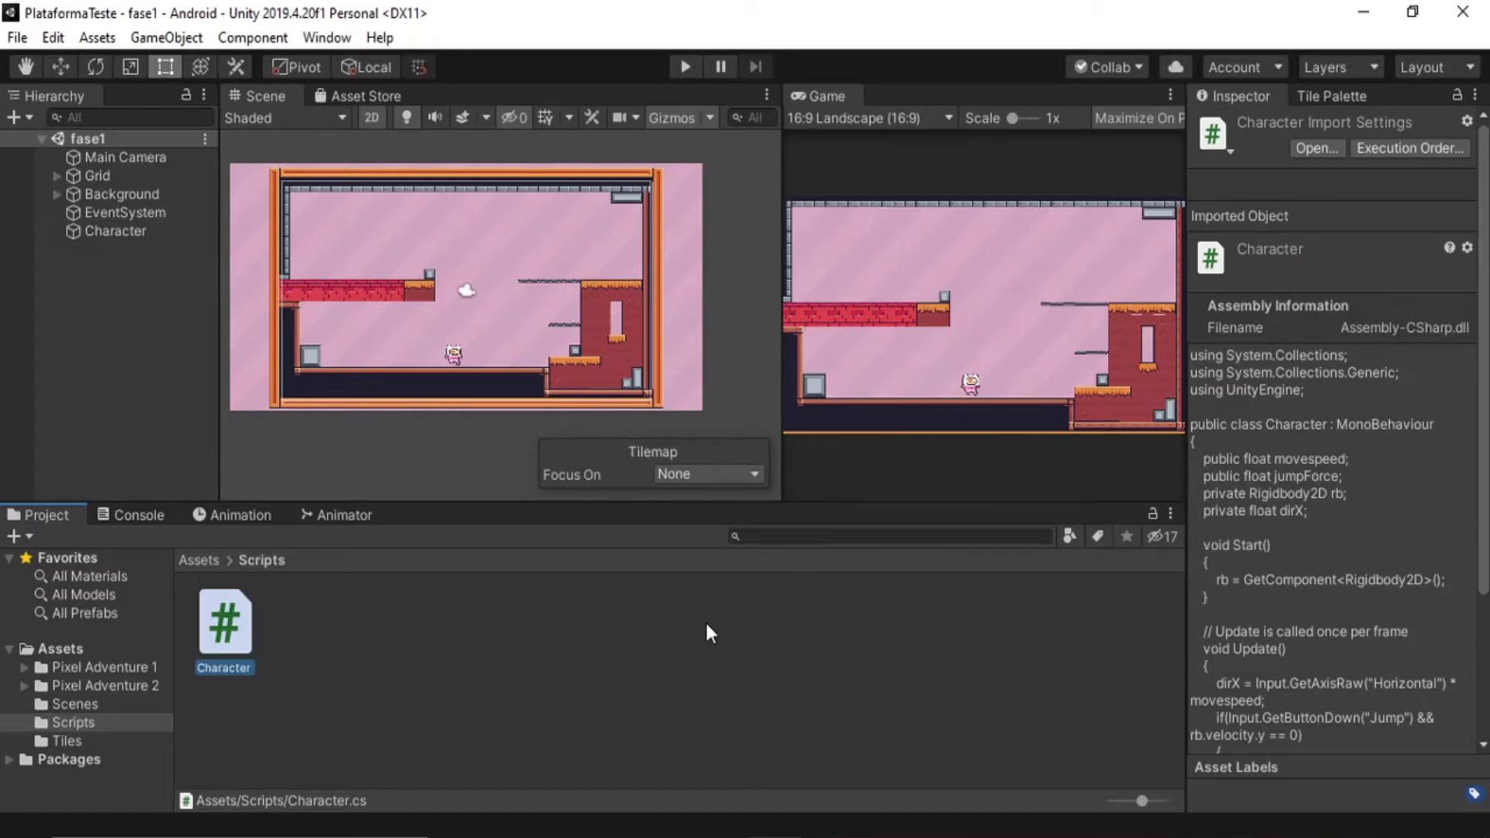
{"action": "left_click", "coordinate": [540, 656]}
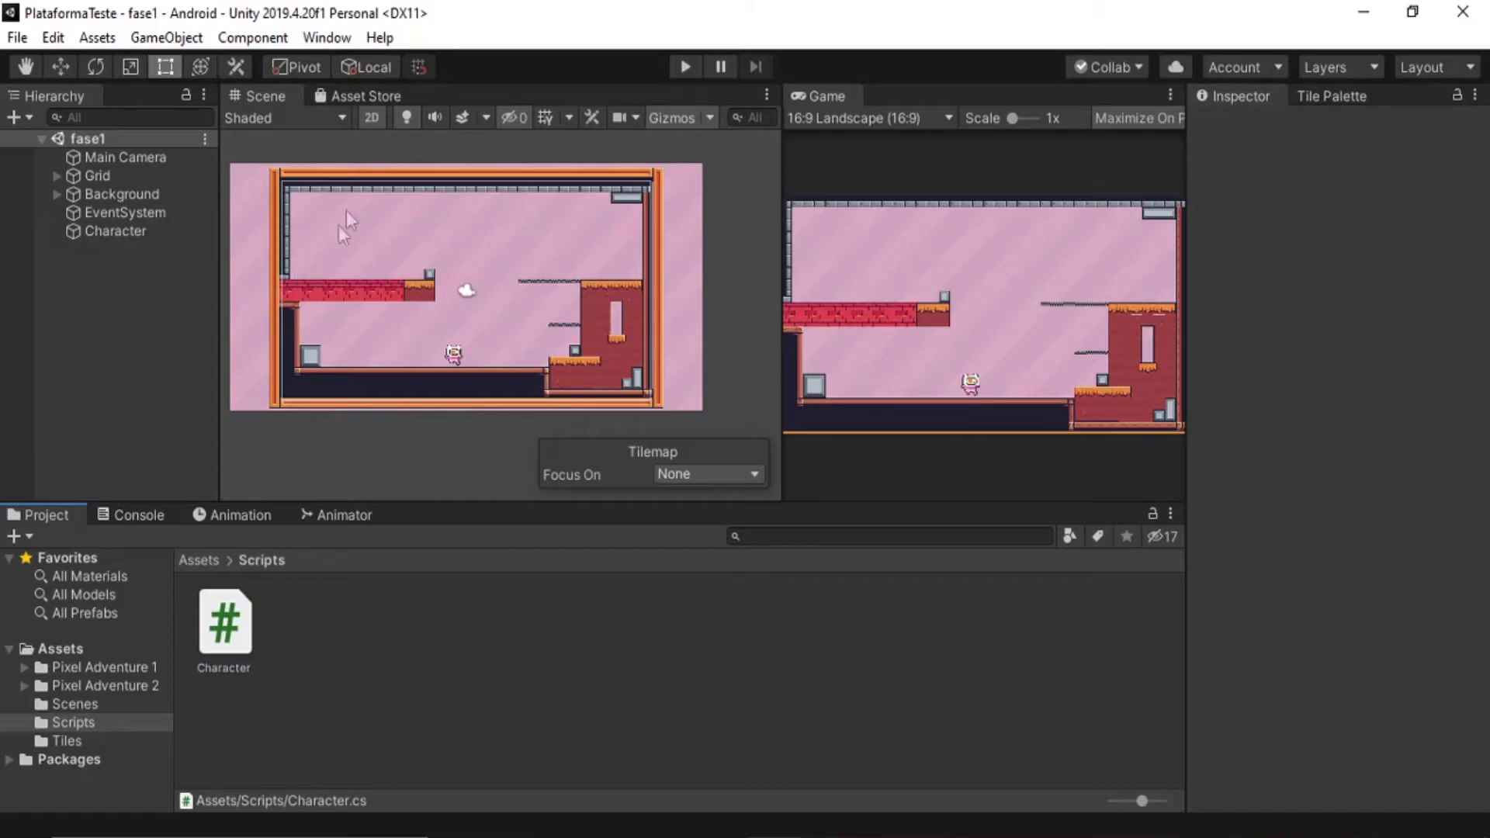
{"action": "key", "text": "alt+Tab"}
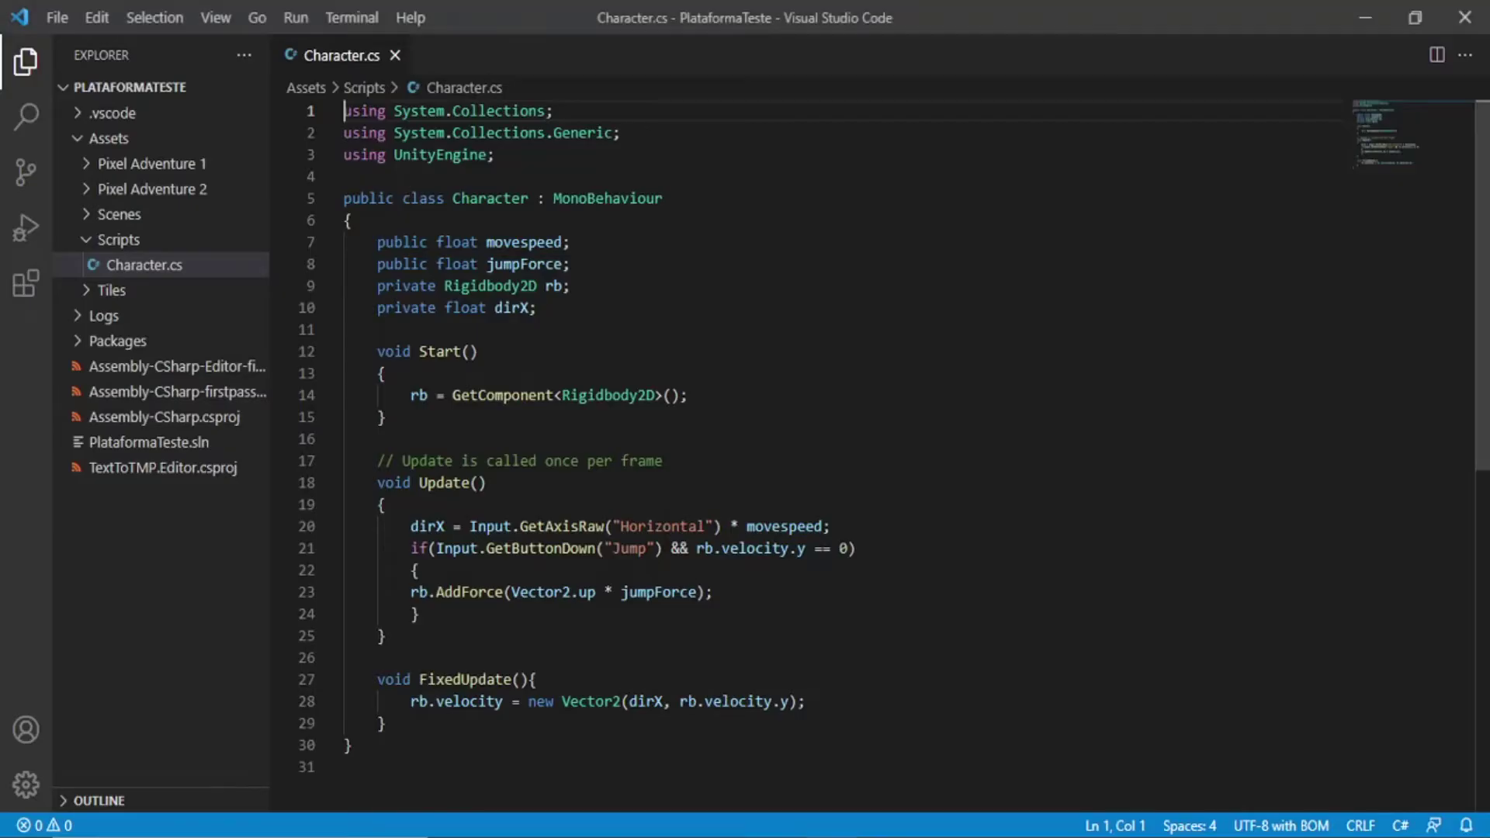
{"action": "key", "text": "alt+Tab"}
{"action": "scroll", "coordinate": [188, 512], "scroll_direction": "down", "scroll_amount": 3}
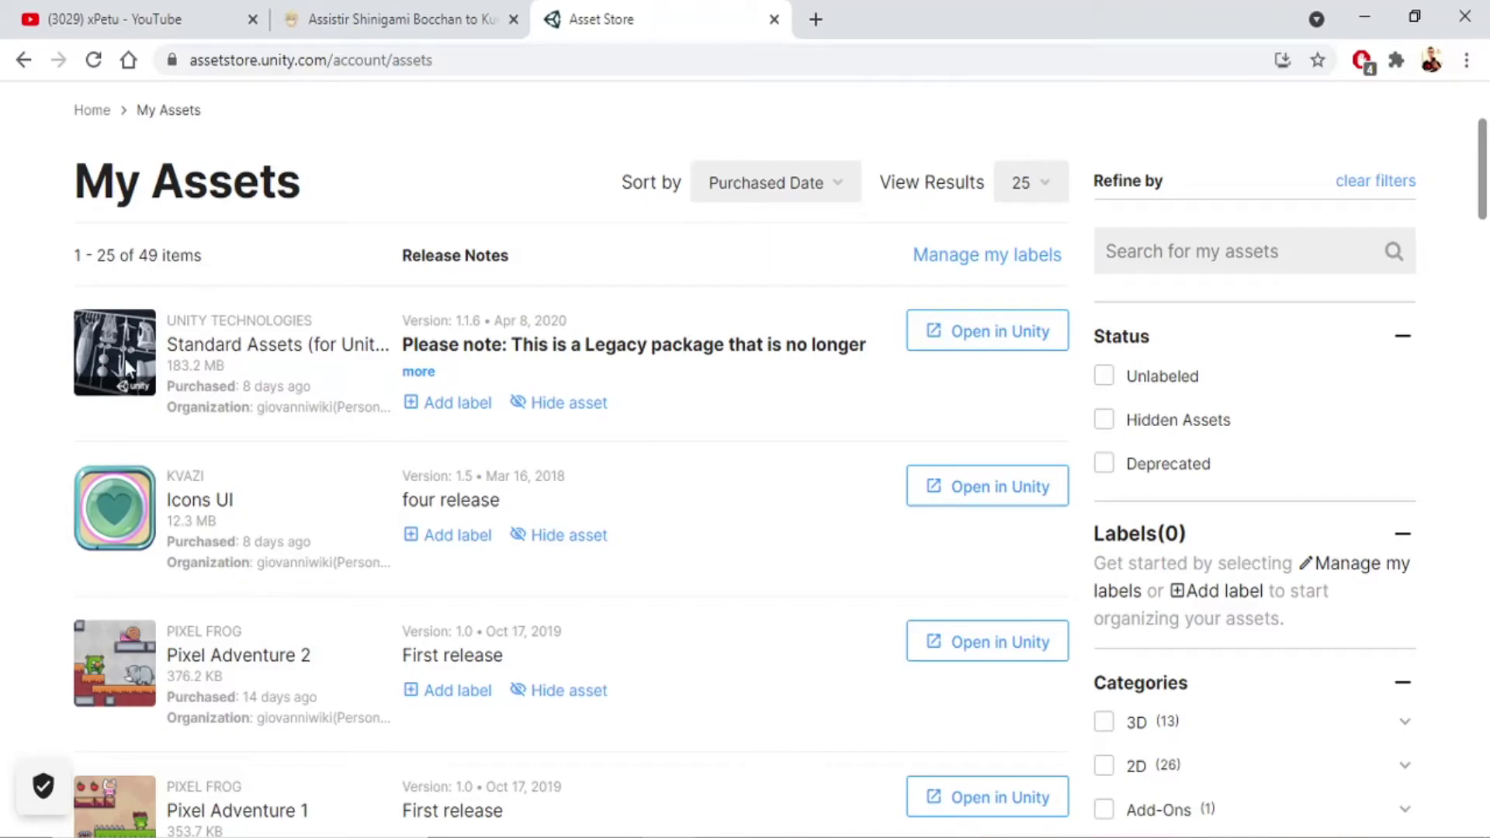
Switch back to Unity and import the Icons UI package from the Asset Store's purchased assets.
{"action": "left_click", "coordinate": [243, 356]}
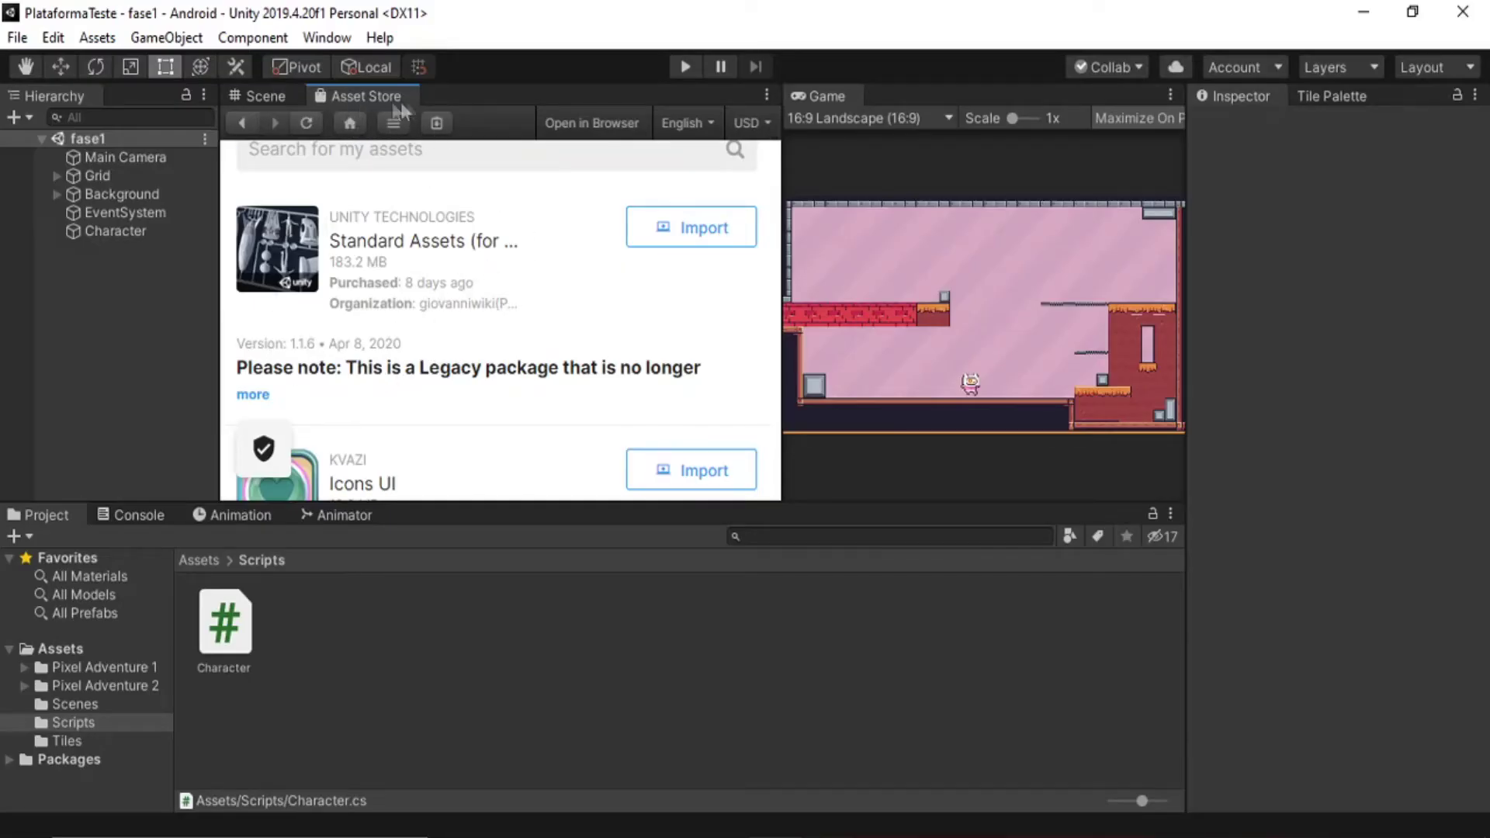
{"action": "scroll", "coordinate": [446, 342], "scroll_direction": "down", "scroll_amount": 1}
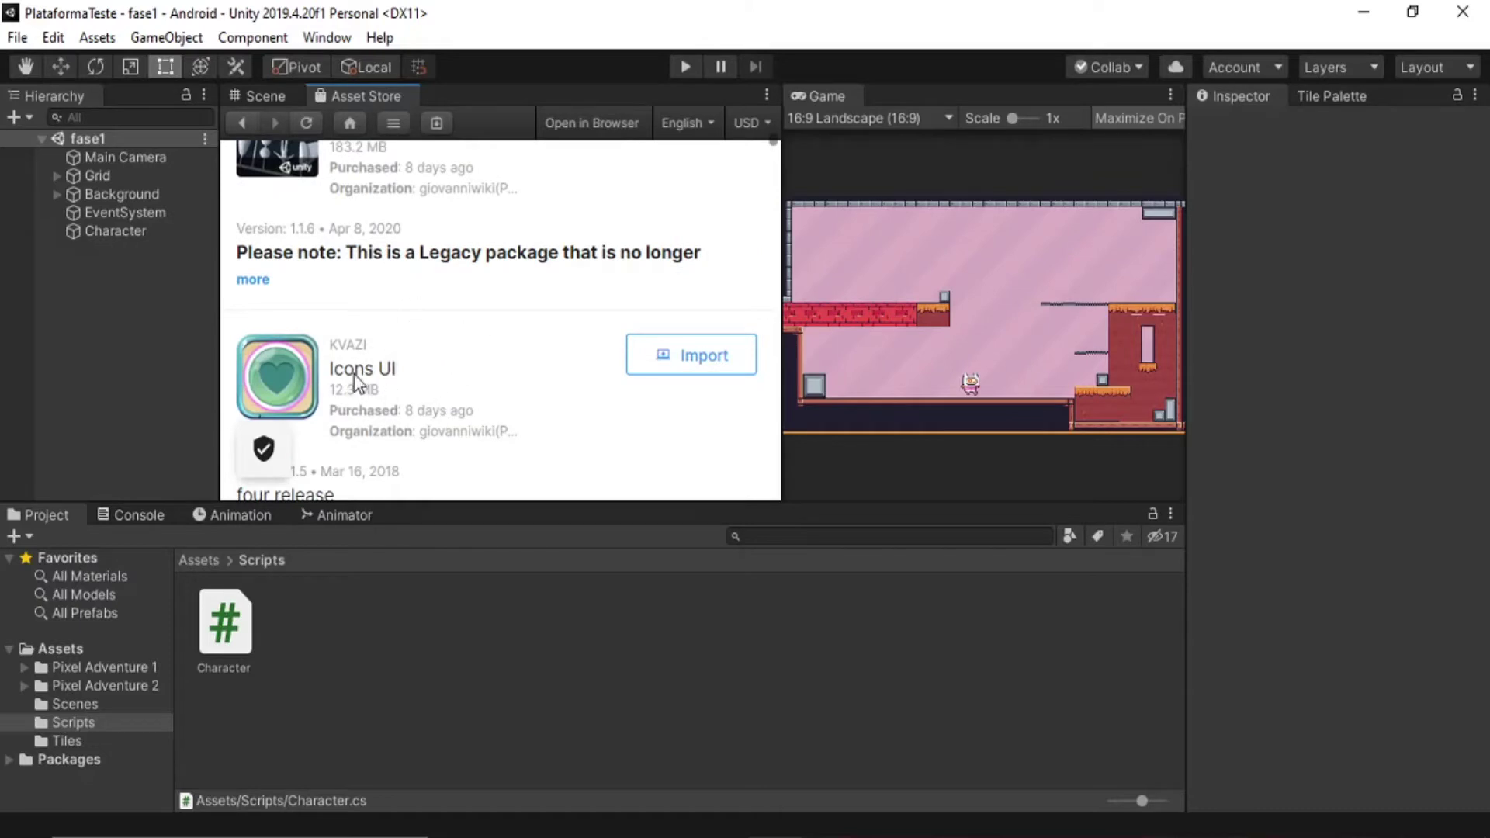
{"action": "left_click", "coordinate": [652, 357]}
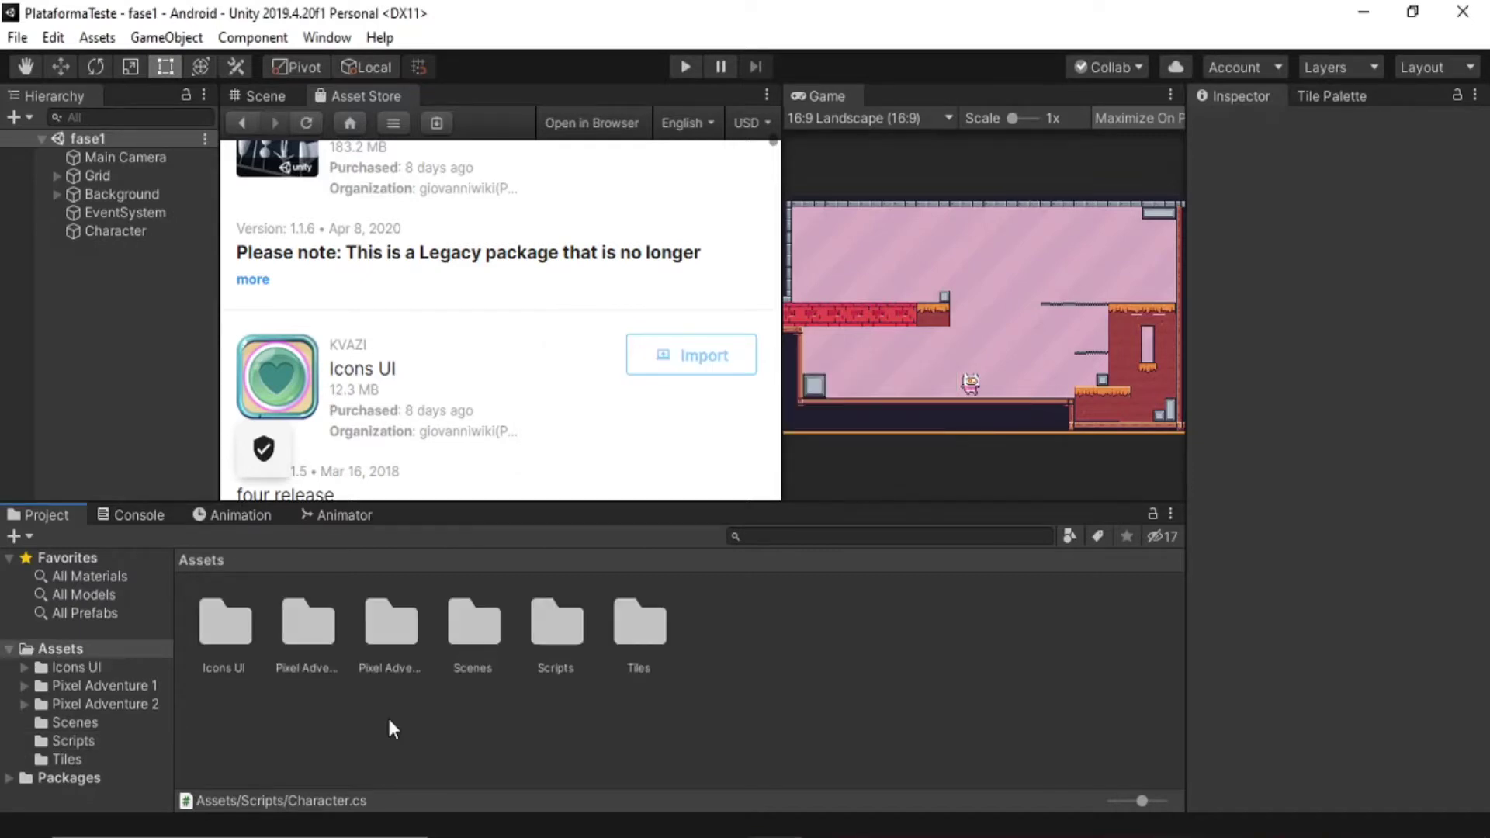
Go into the Icons color folder inside Icons UI and look through its icon sprites.
{"action": "left_click", "coordinate": [236, 628]}
{"action": "double_click", "coordinate": [236, 622]}
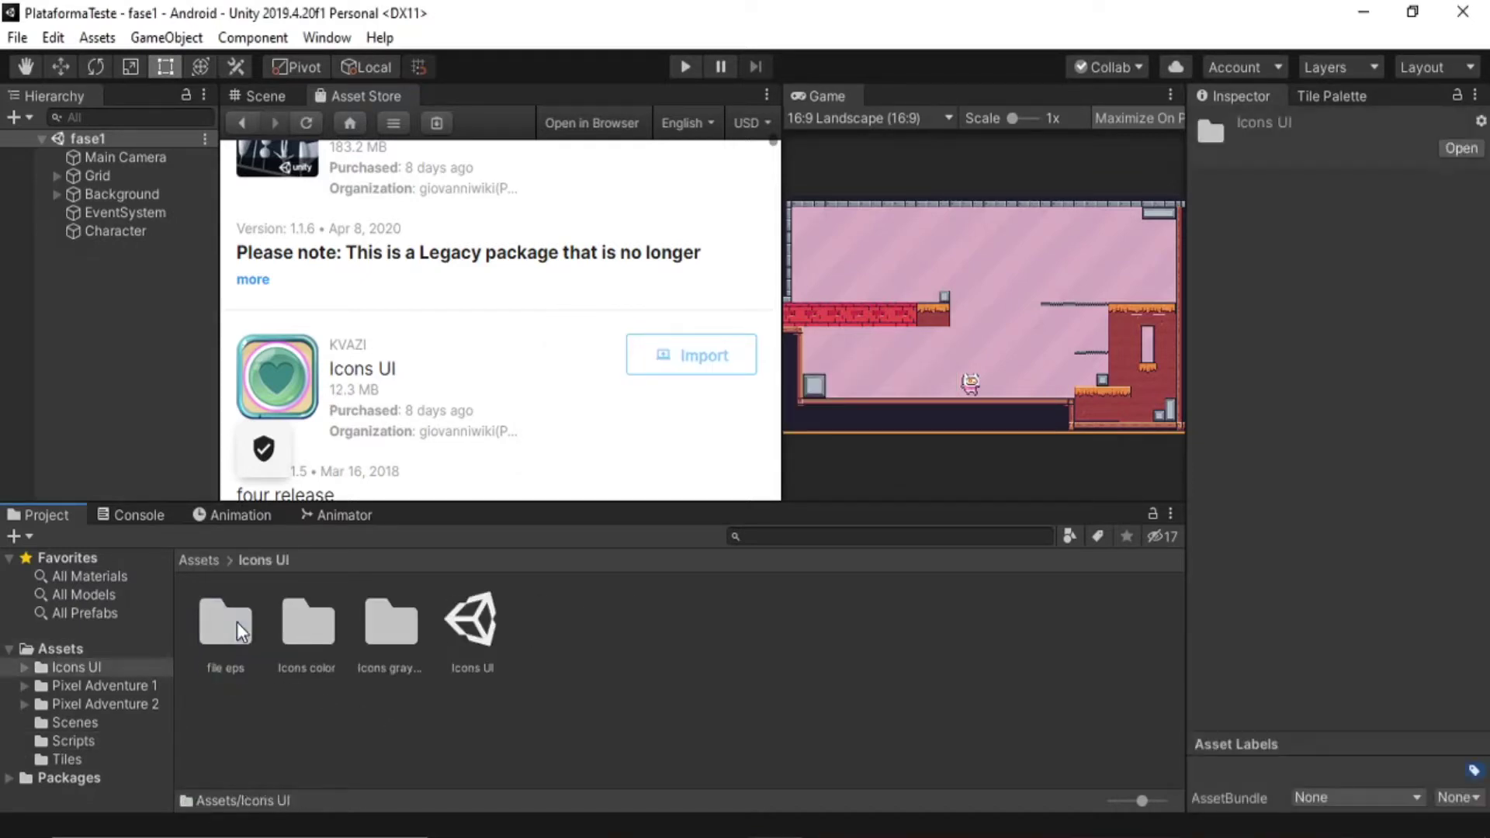
{"action": "double_click", "coordinate": [314, 631]}
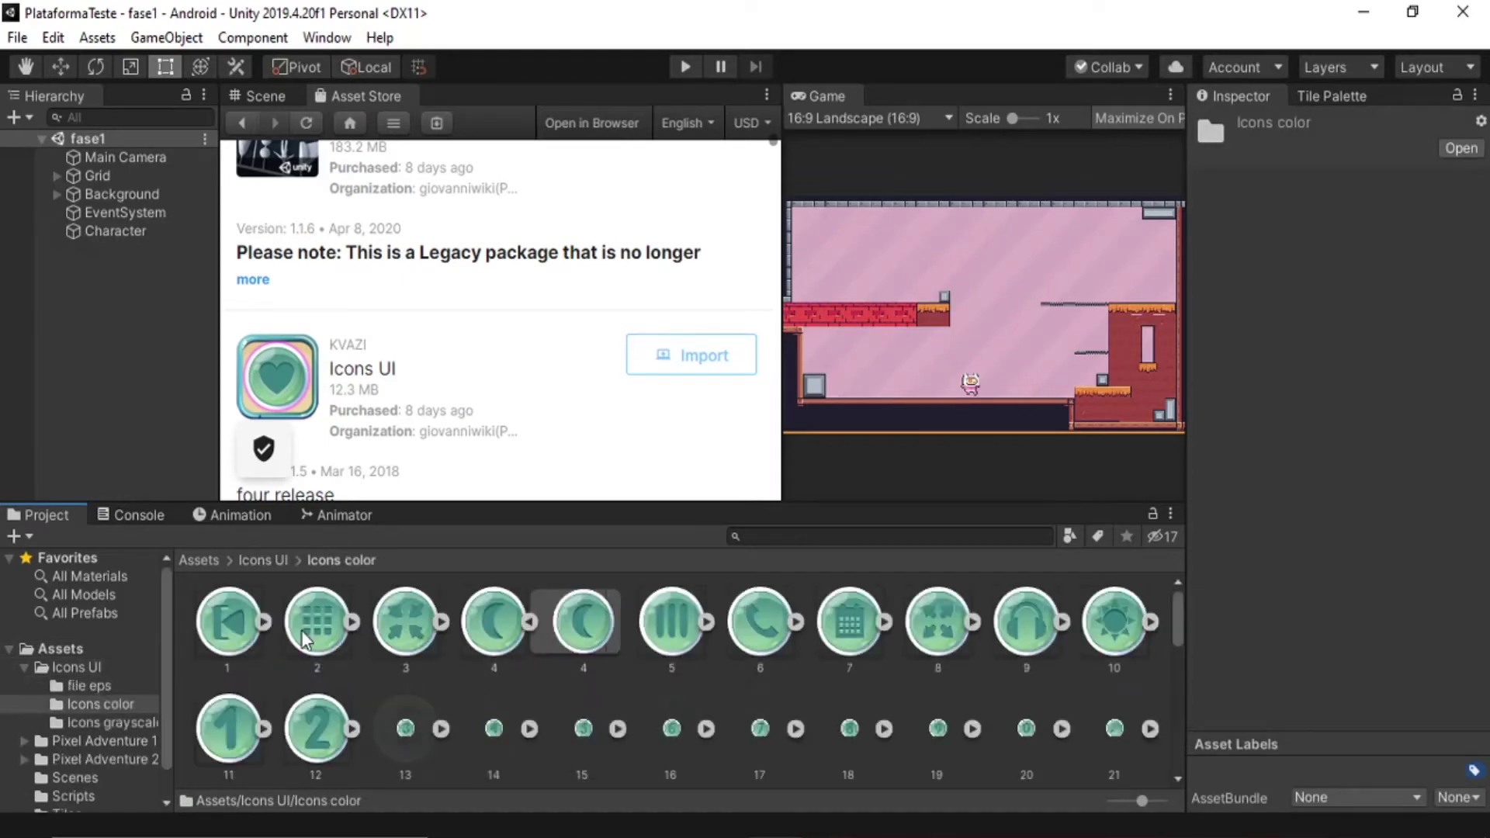
{"action": "scroll", "coordinate": [715, 659], "scroll_direction": "down", "scroll_amount": 5}
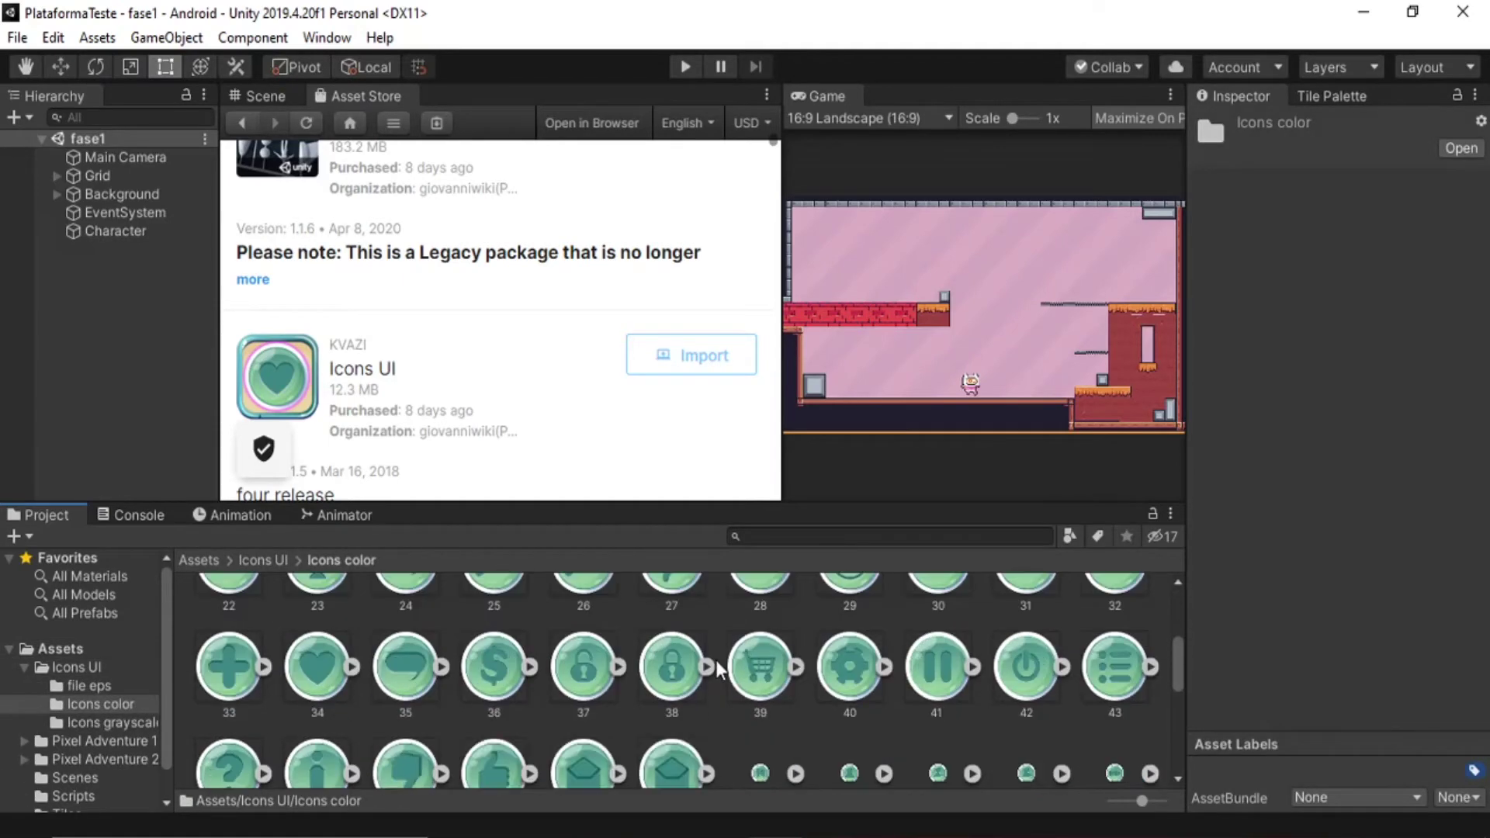
{"action": "scroll", "coordinate": [714, 667], "scroll_direction": "down", "scroll_amount": 4}
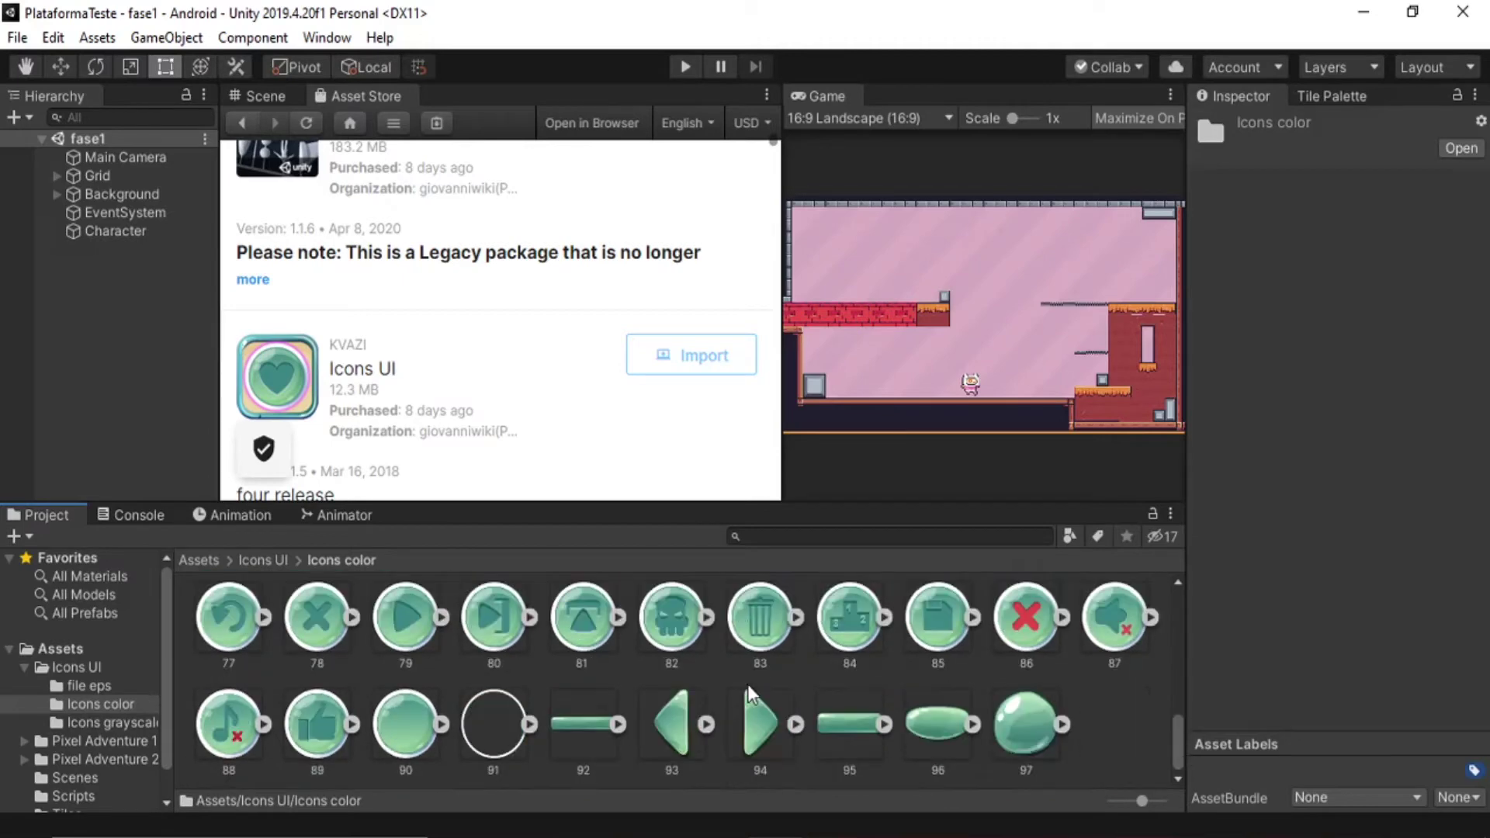
{"action": "scroll", "coordinate": [698, 690], "scroll_direction": "up", "scroll_amount": 10}
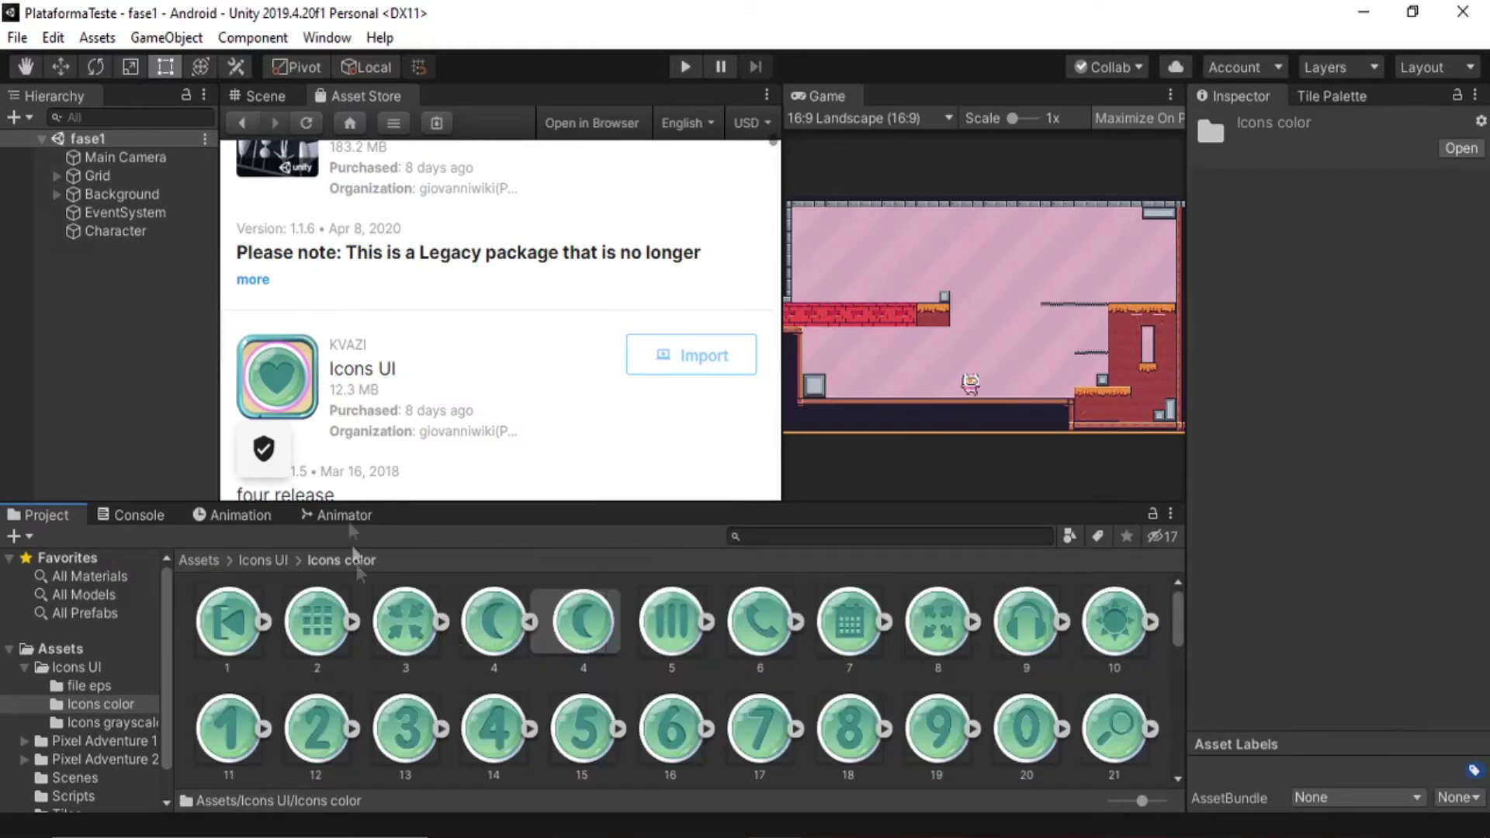
Start importing the Standard Assets package and deselect both its SampleScenes and Standard Assets folders.
{"action": "scroll", "coordinate": [345, 293], "scroll_direction": "up", "scroll_amount": 3}
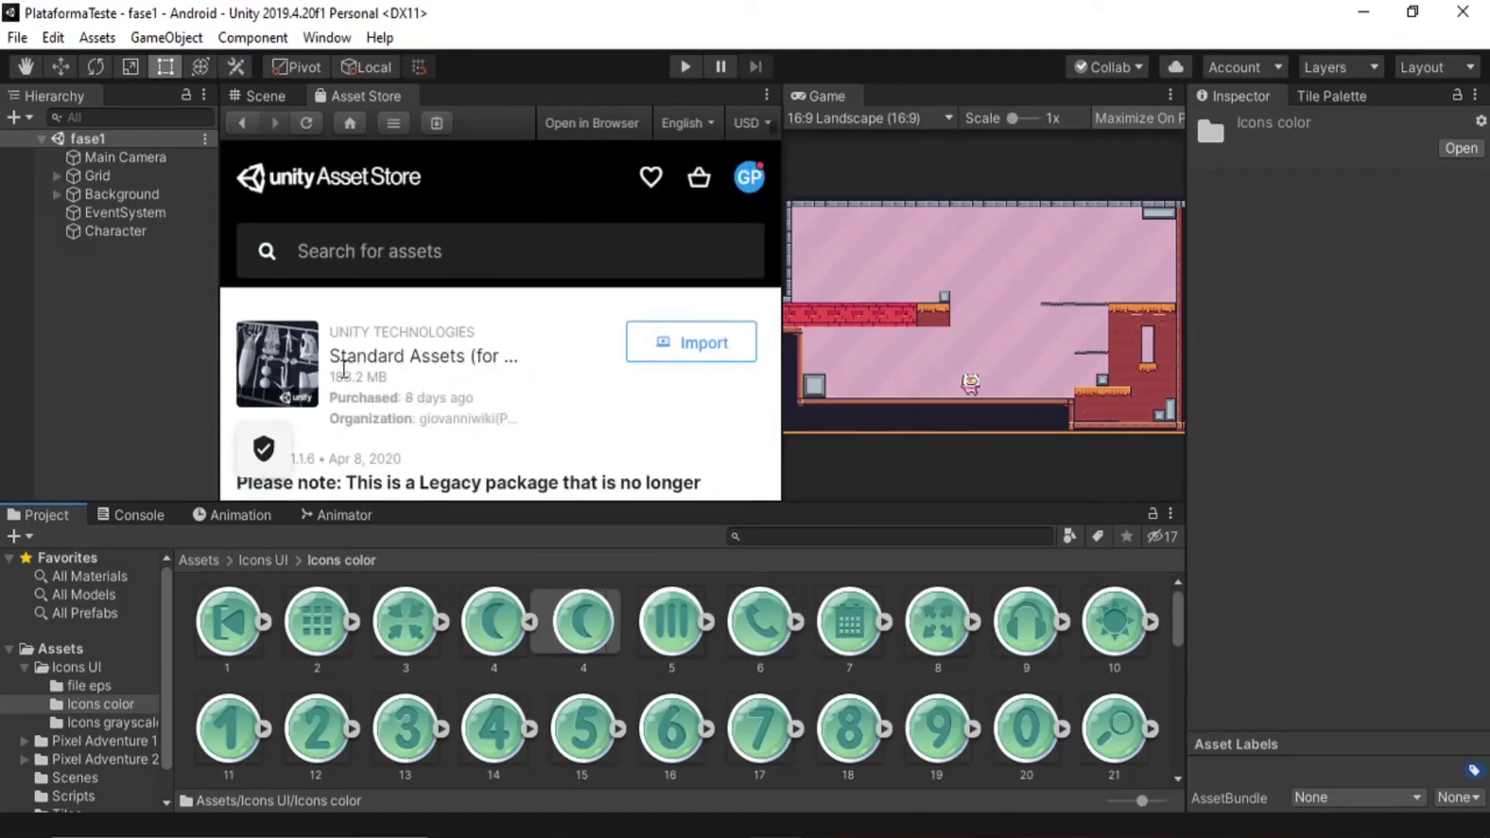
{"action": "left_click", "coordinate": [691, 344]}
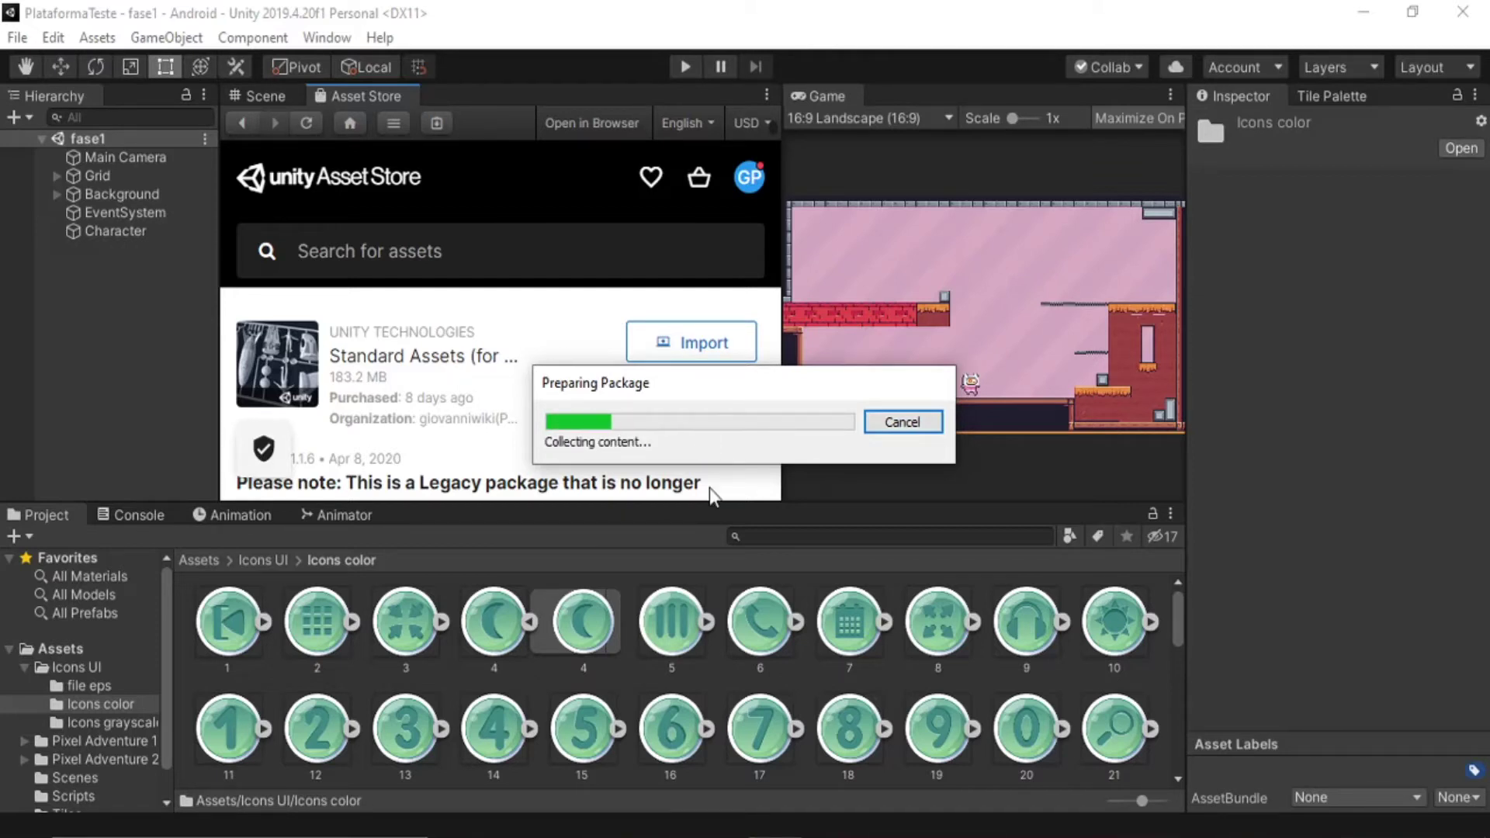
{"action": "scroll", "coordinate": [341, 427], "scroll_direction": "down", "scroll_amount": 15}
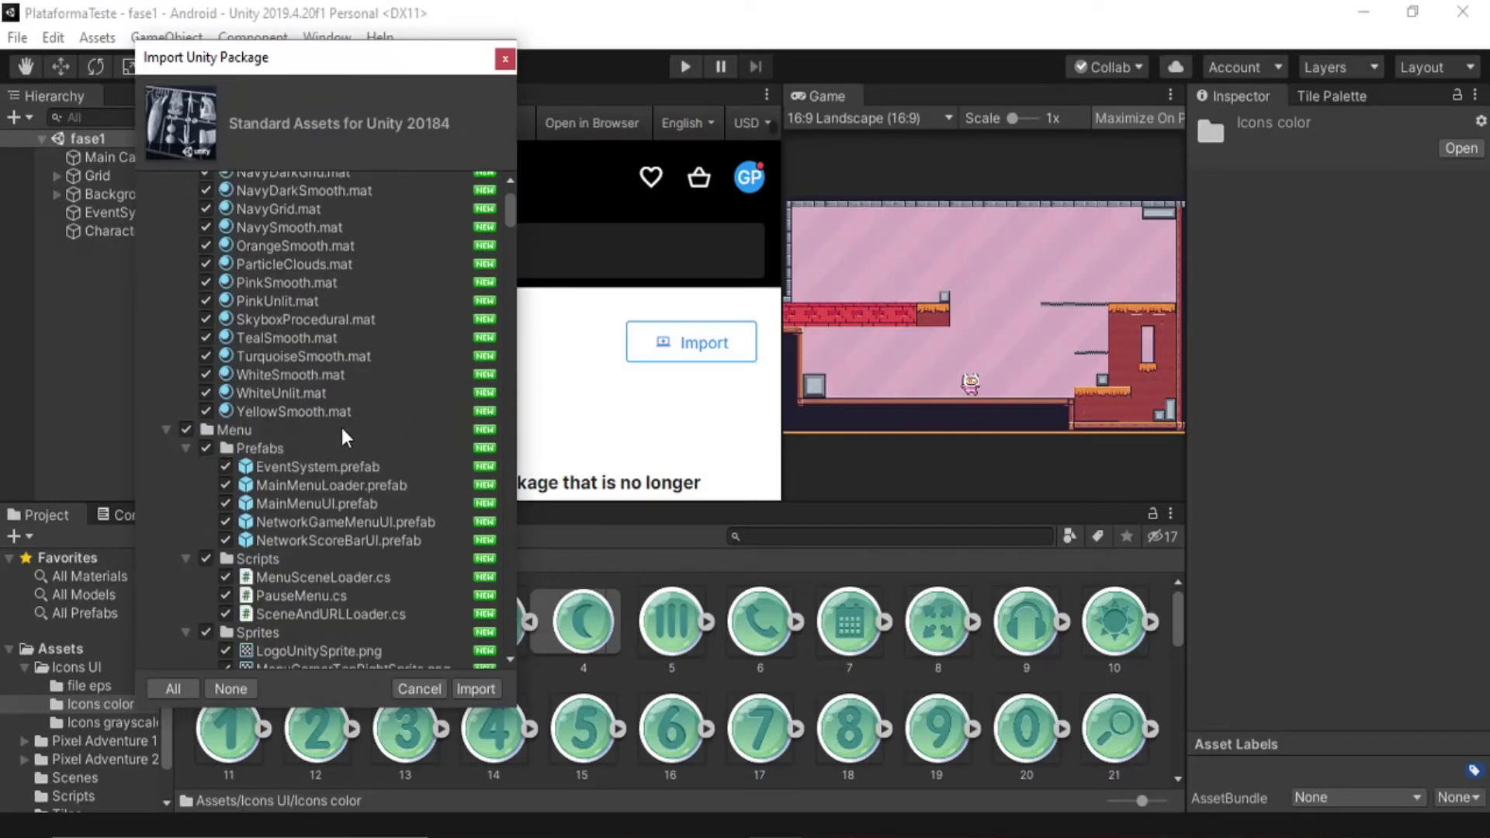
{"action": "scroll", "coordinate": [291, 518], "scroll_direction": "up", "scroll_amount": 15}
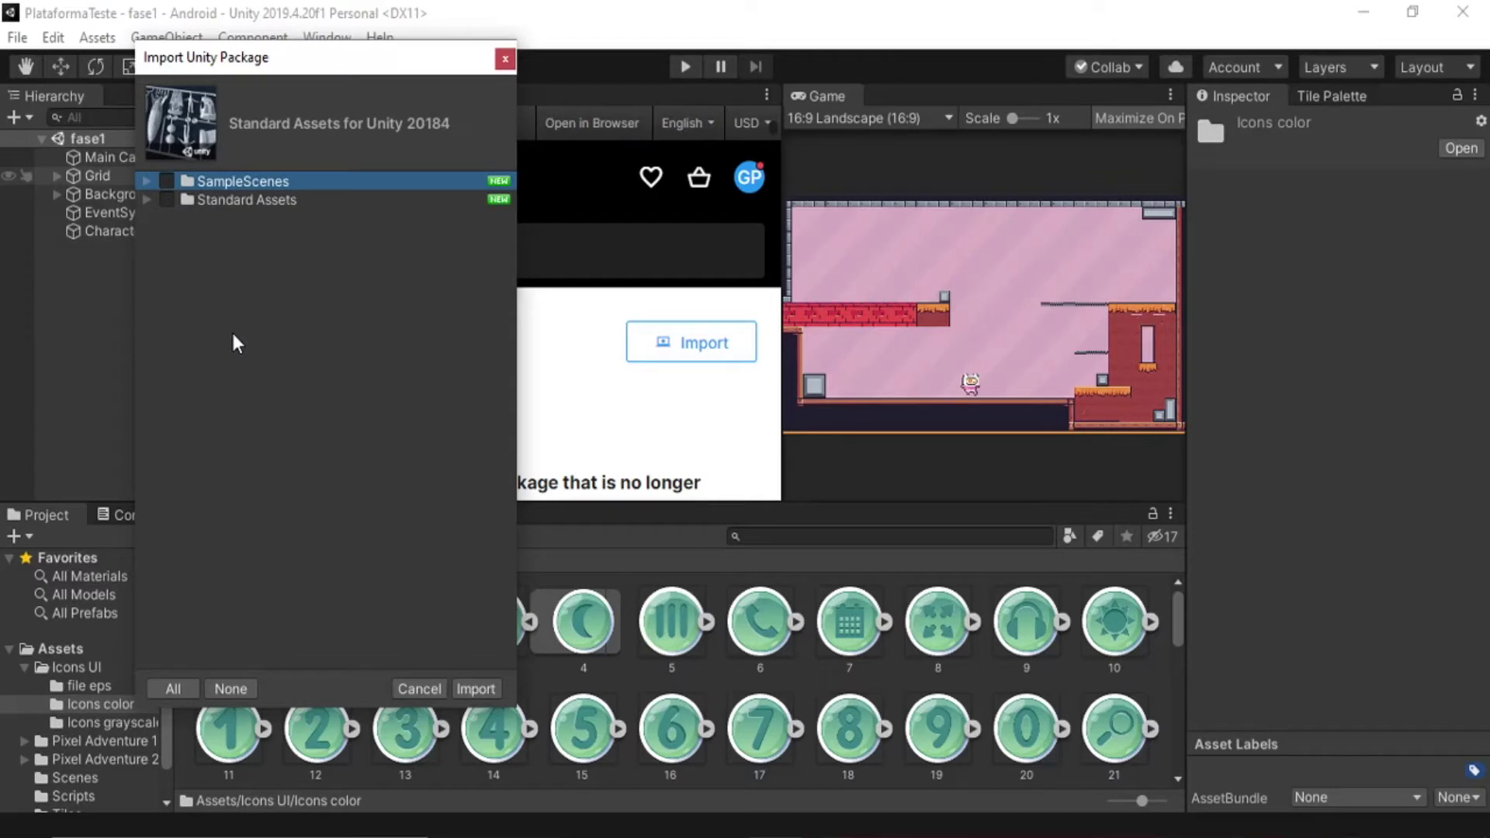
{"action": "left_click", "coordinate": [167, 181]}
{"action": "left_click", "coordinate": [166, 200]}
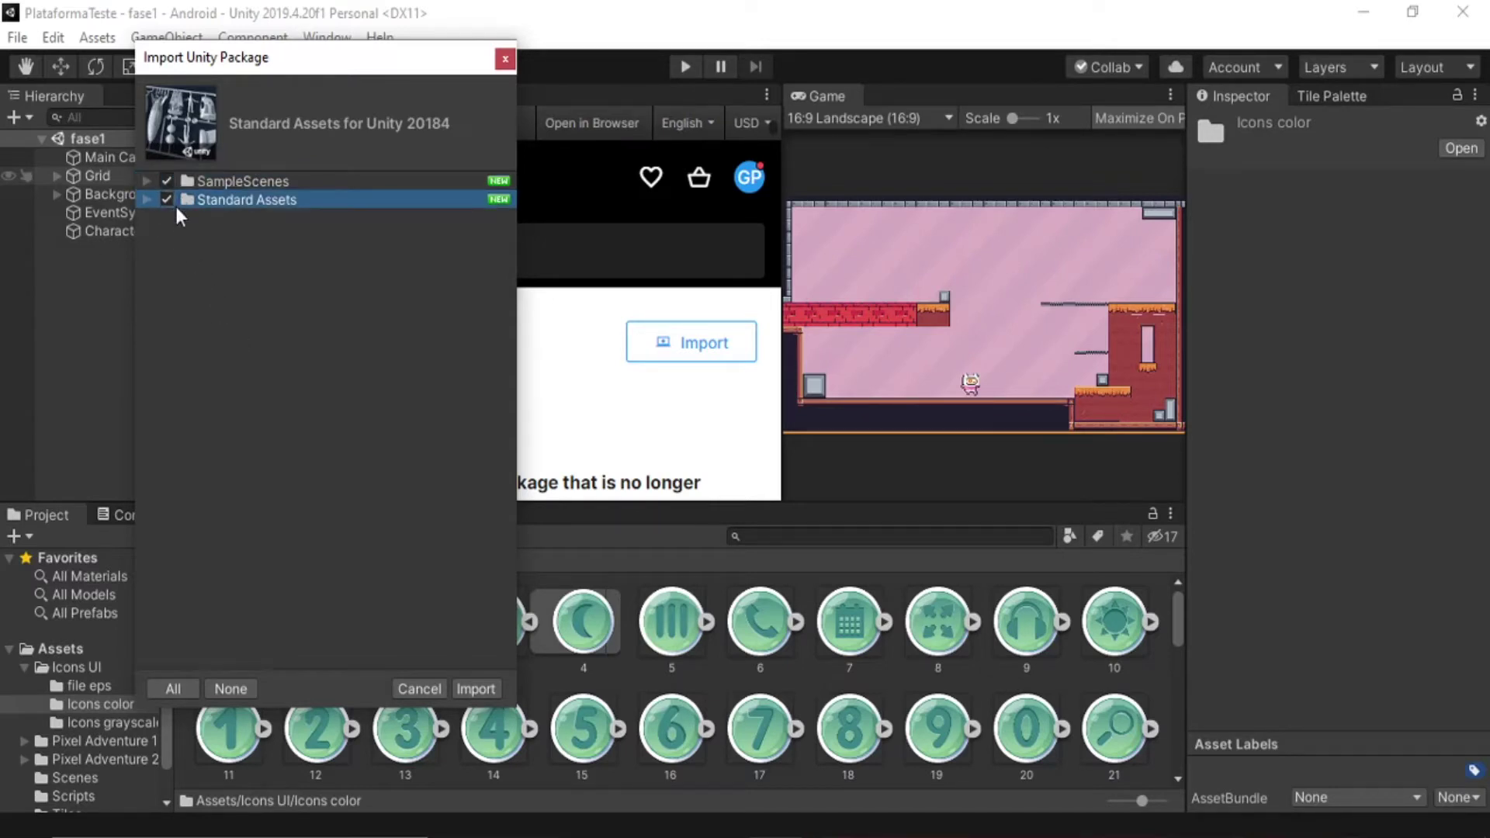
{"action": "left_click", "coordinate": [166, 200]}
{"action": "left_click", "coordinate": [166, 181]}
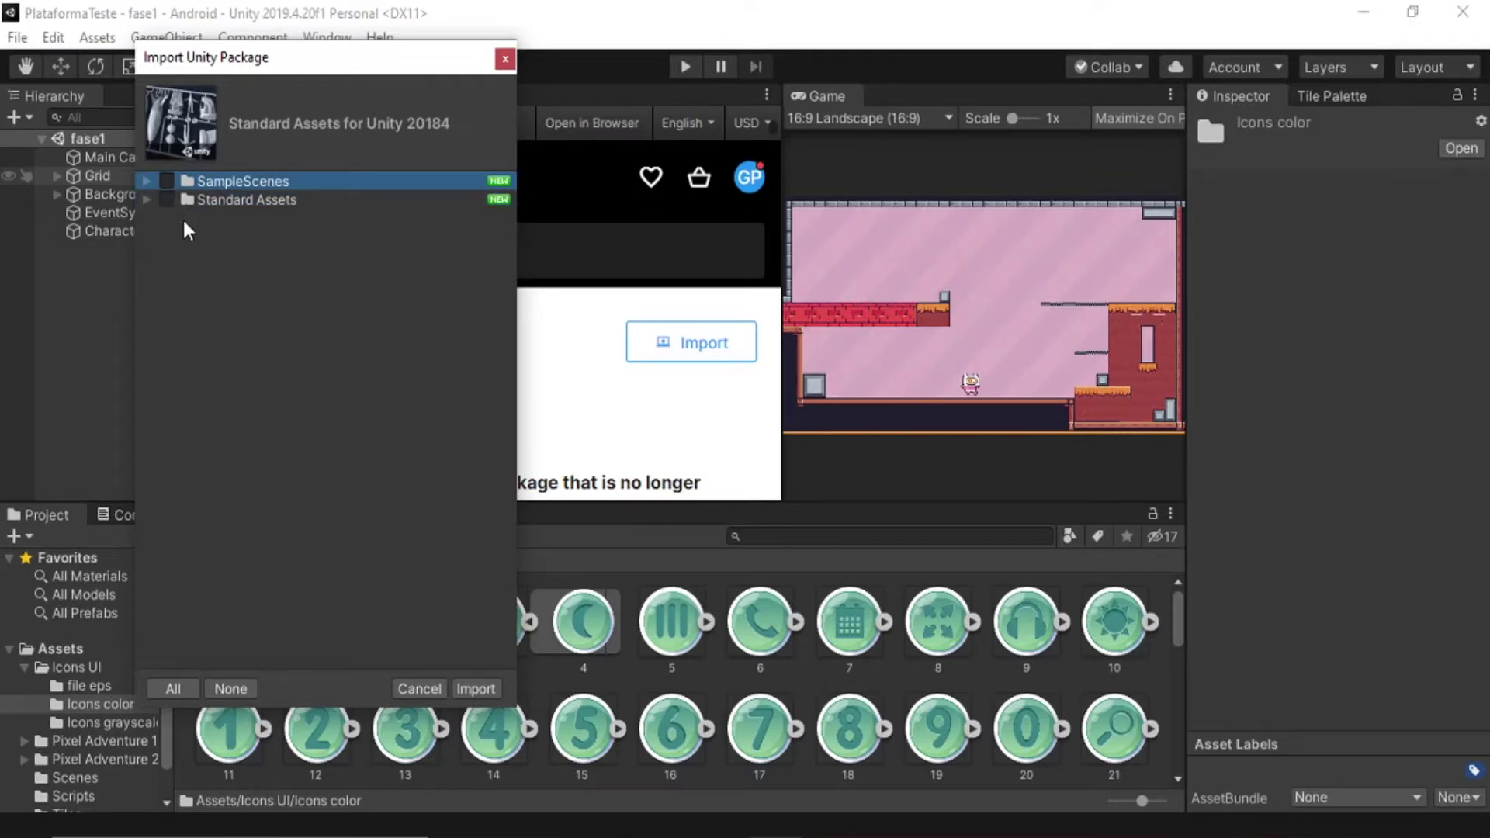
Expand the package's Standard Assets folder, collapse its subfolders from Cameras through Editor, and include CrossPlatformInput in the import.
{"action": "left_click", "coordinate": [225, 203]}
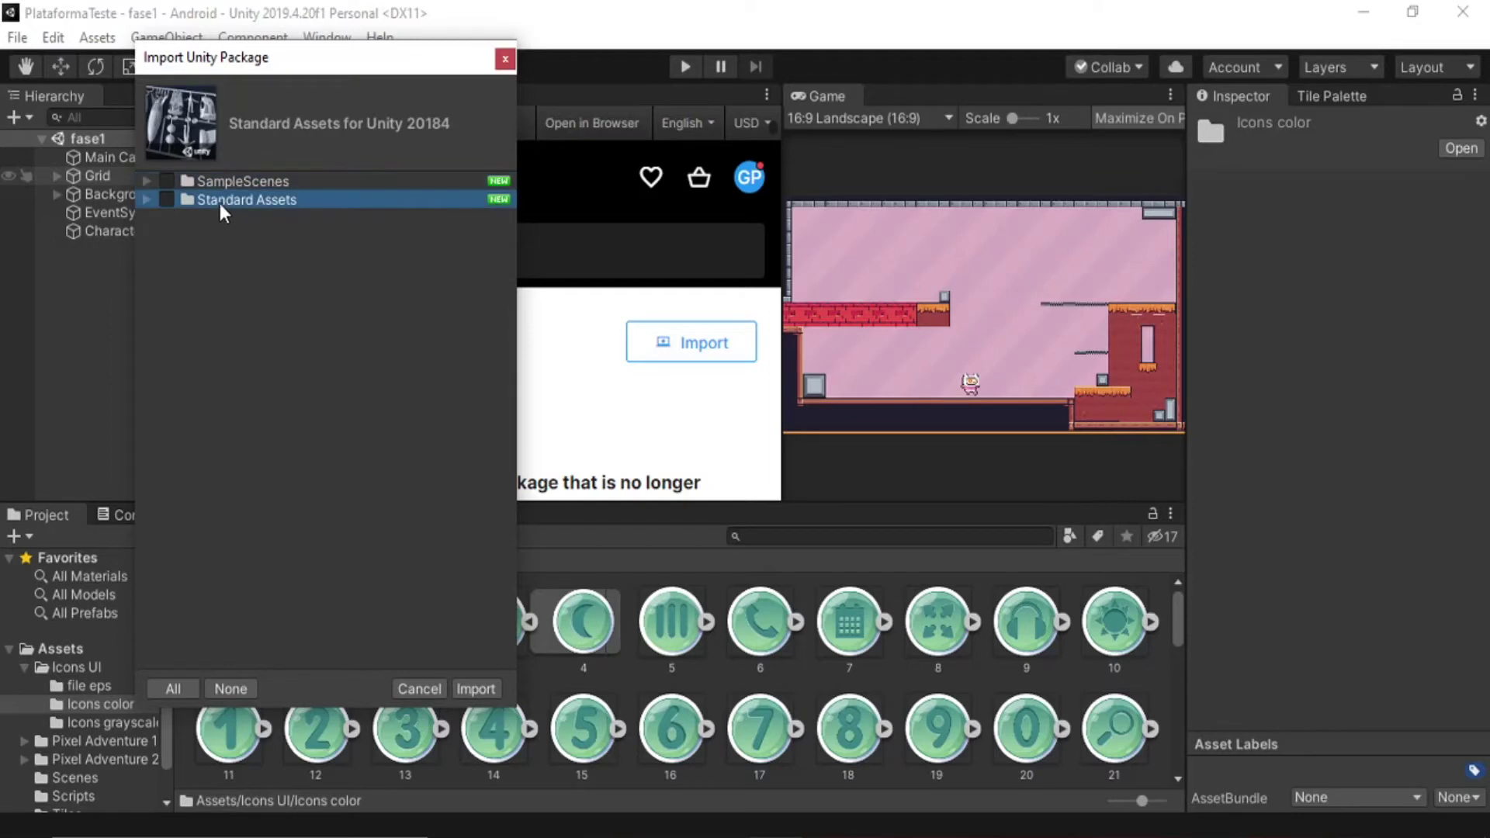
{"action": "left_click", "coordinate": [145, 200]}
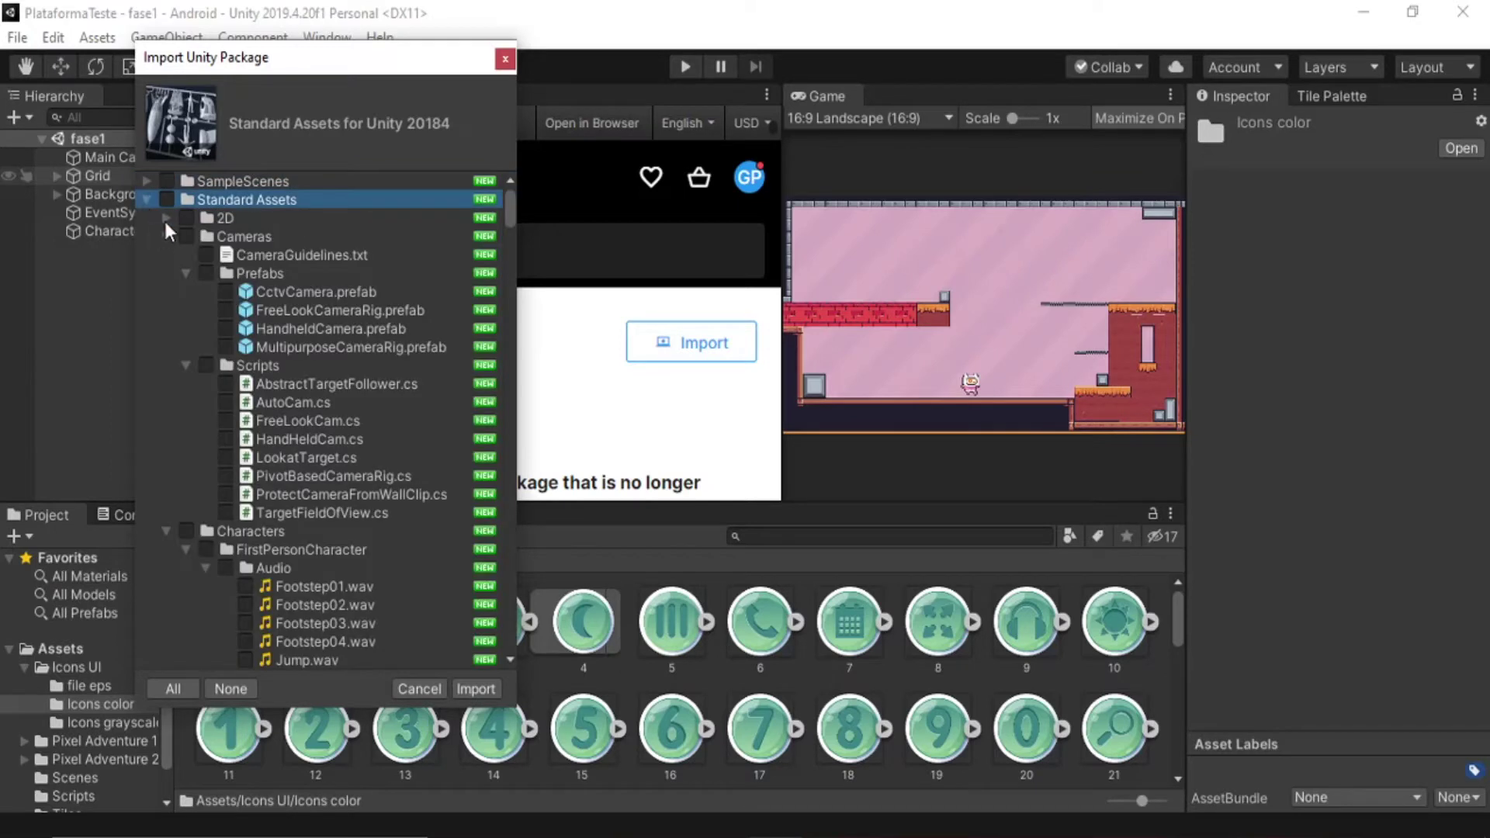
{"action": "left_click", "coordinate": [166, 236]}
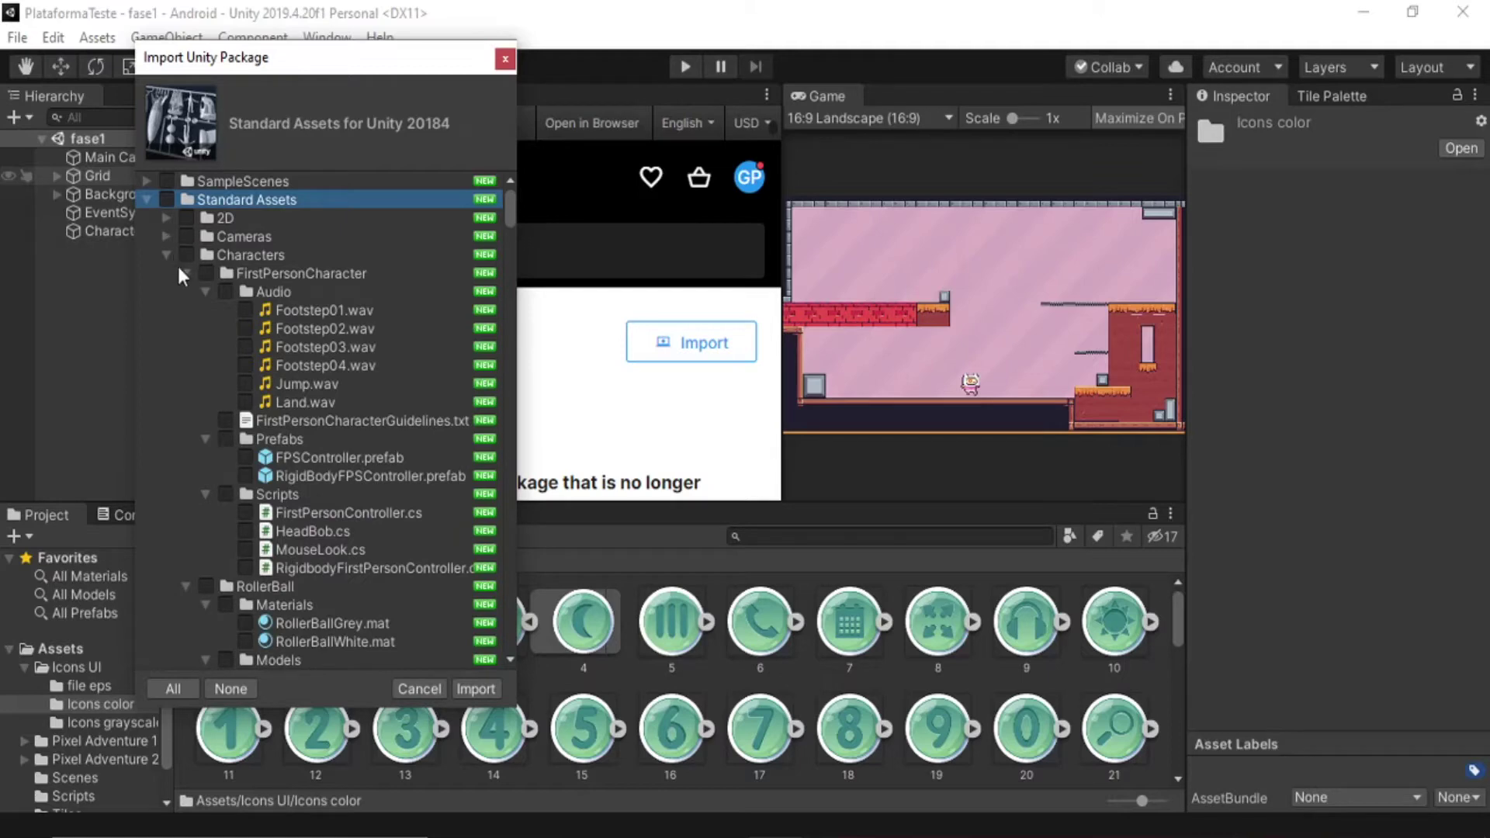
{"action": "left_click", "coordinate": [165, 255]}
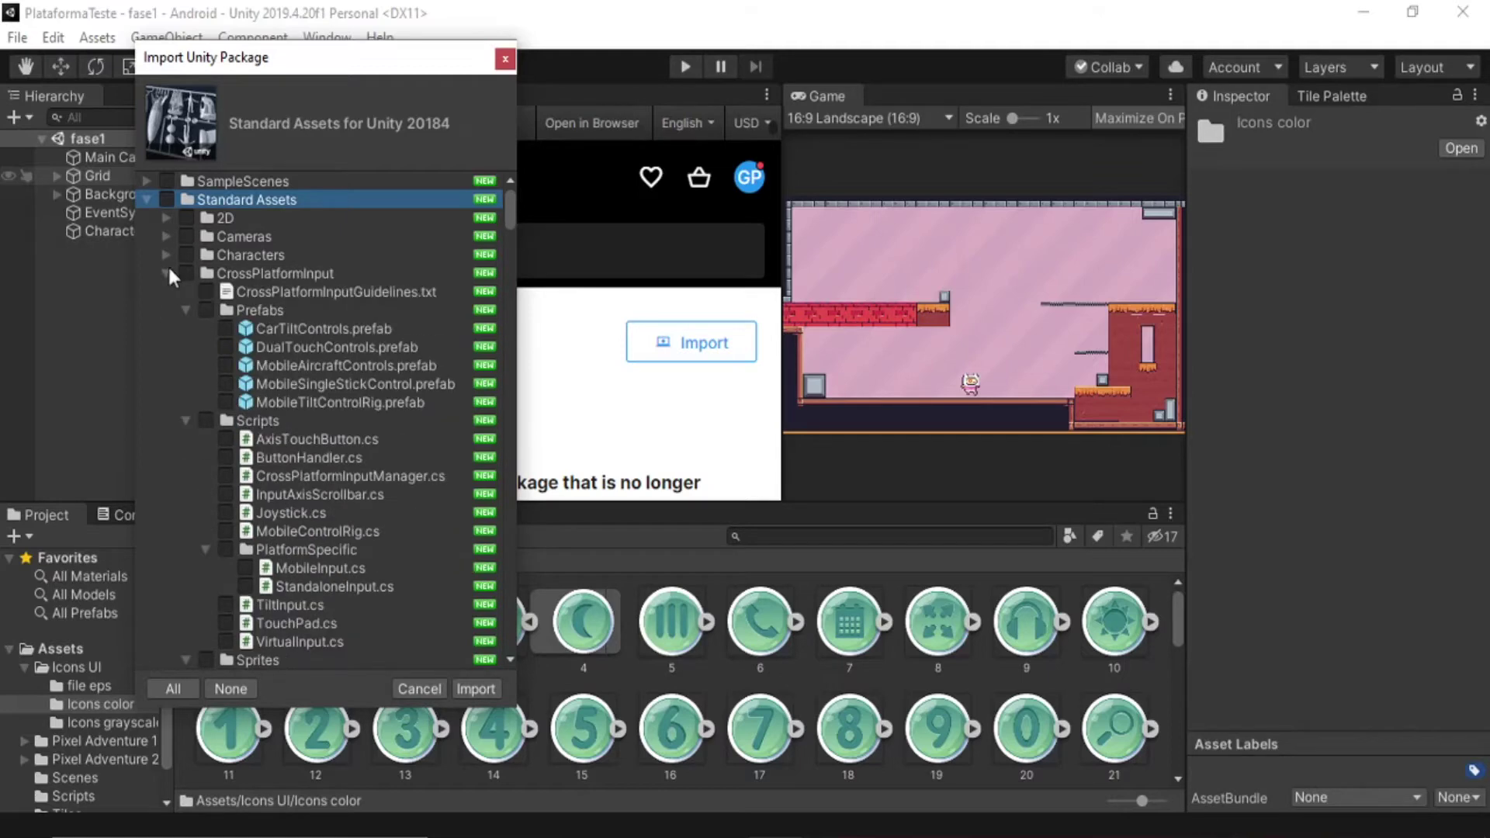
{"action": "left_click", "coordinate": [166, 273]}
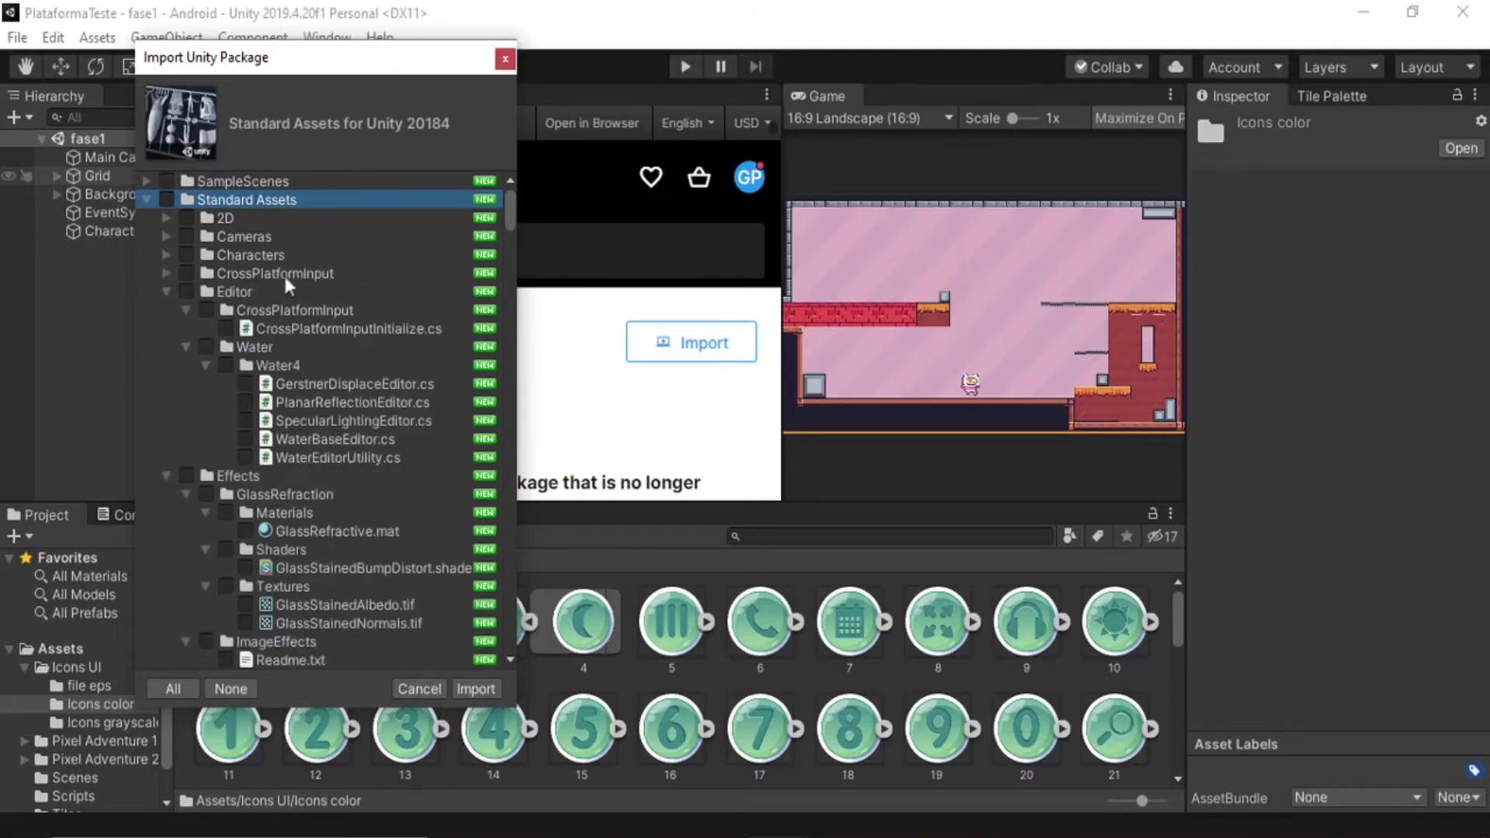
{"action": "left_click", "coordinate": [166, 292]}
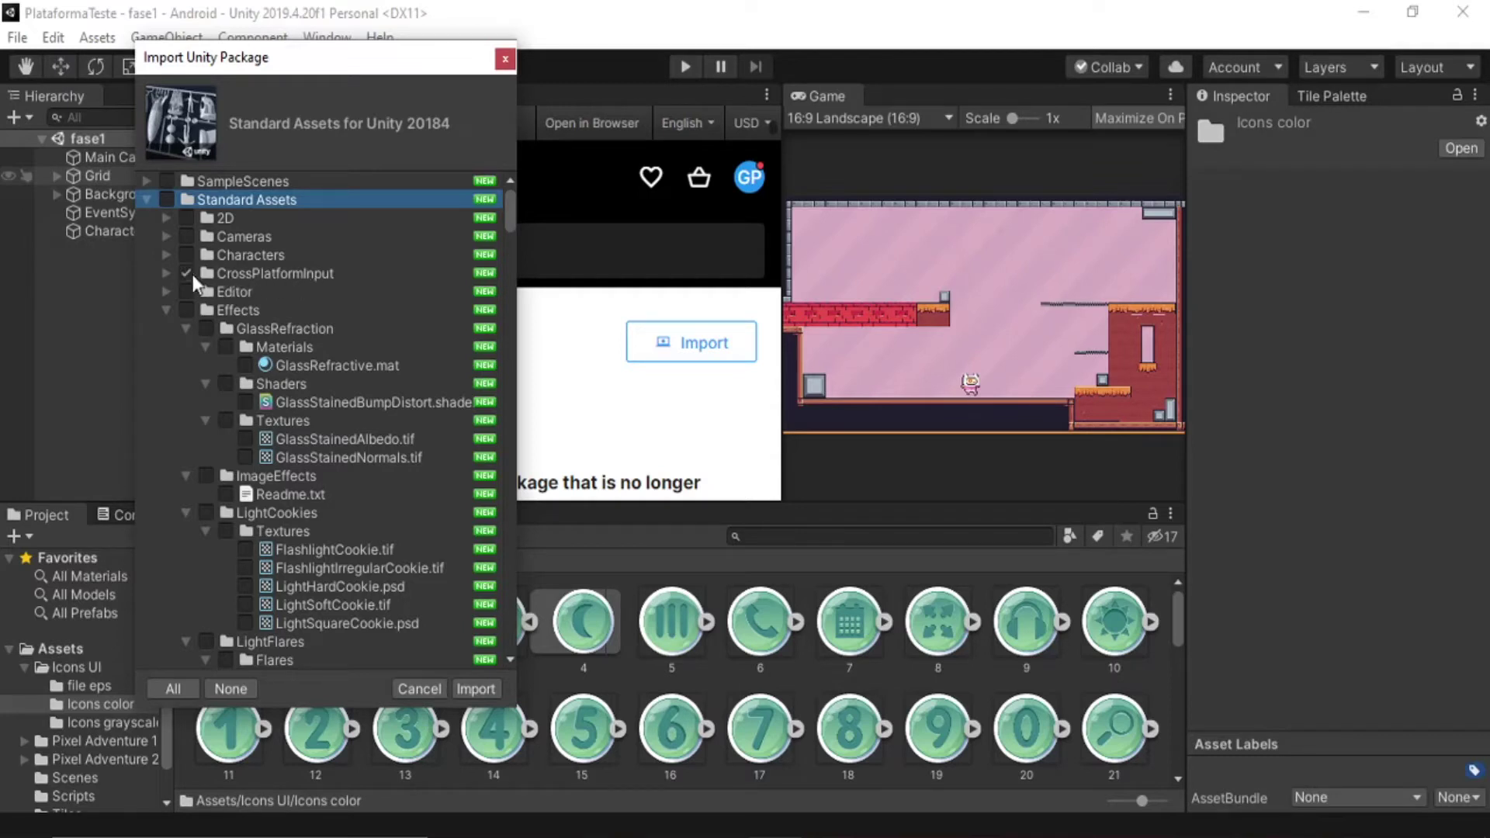
{"action": "left_click", "coordinate": [192, 274]}
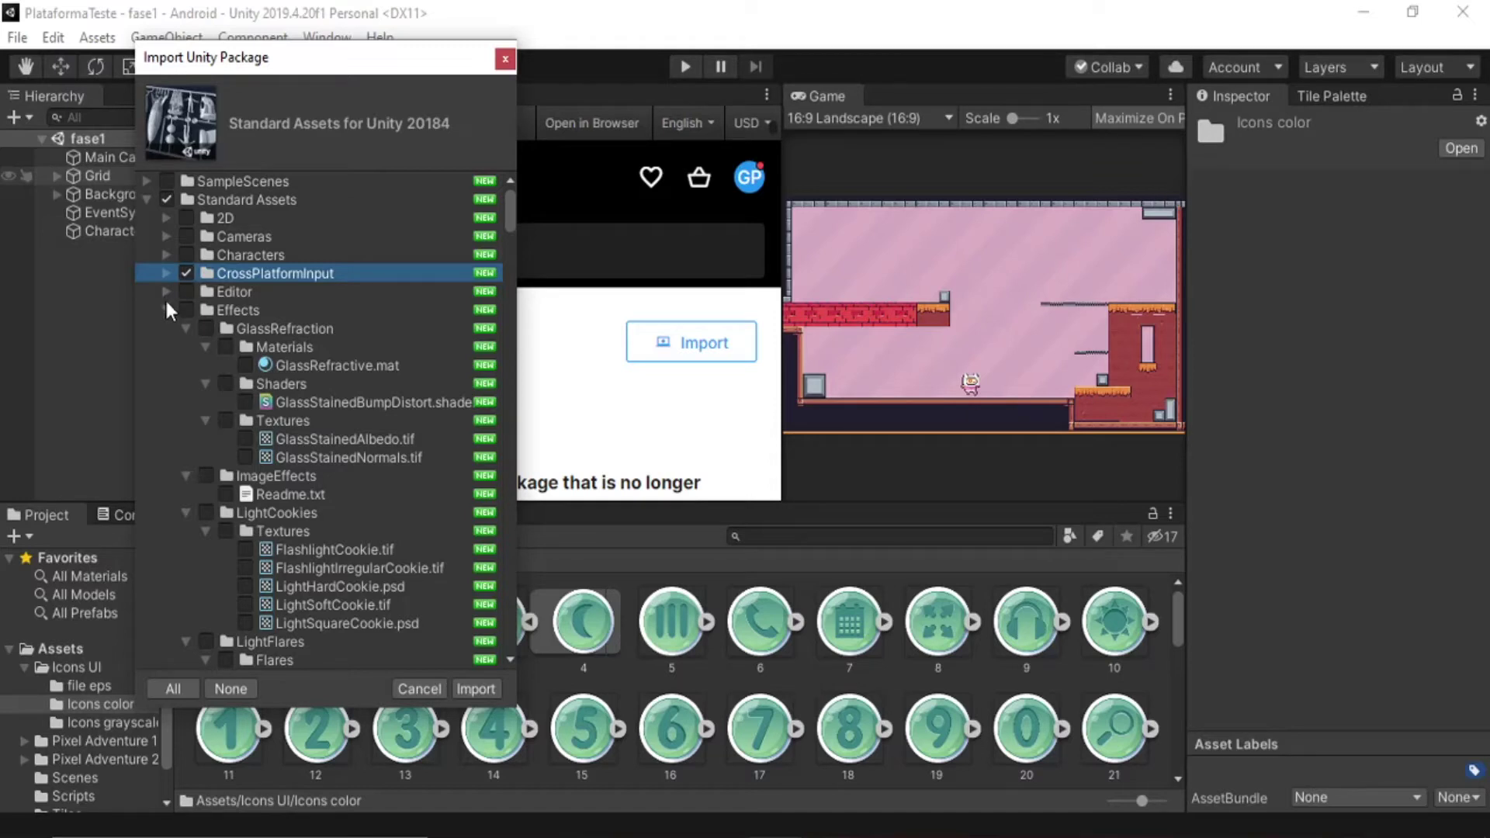
Include the CrossPlatformInput subfolder of Editor as well and import the selected package items.
{"action": "left_click", "coordinate": [166, 292]}
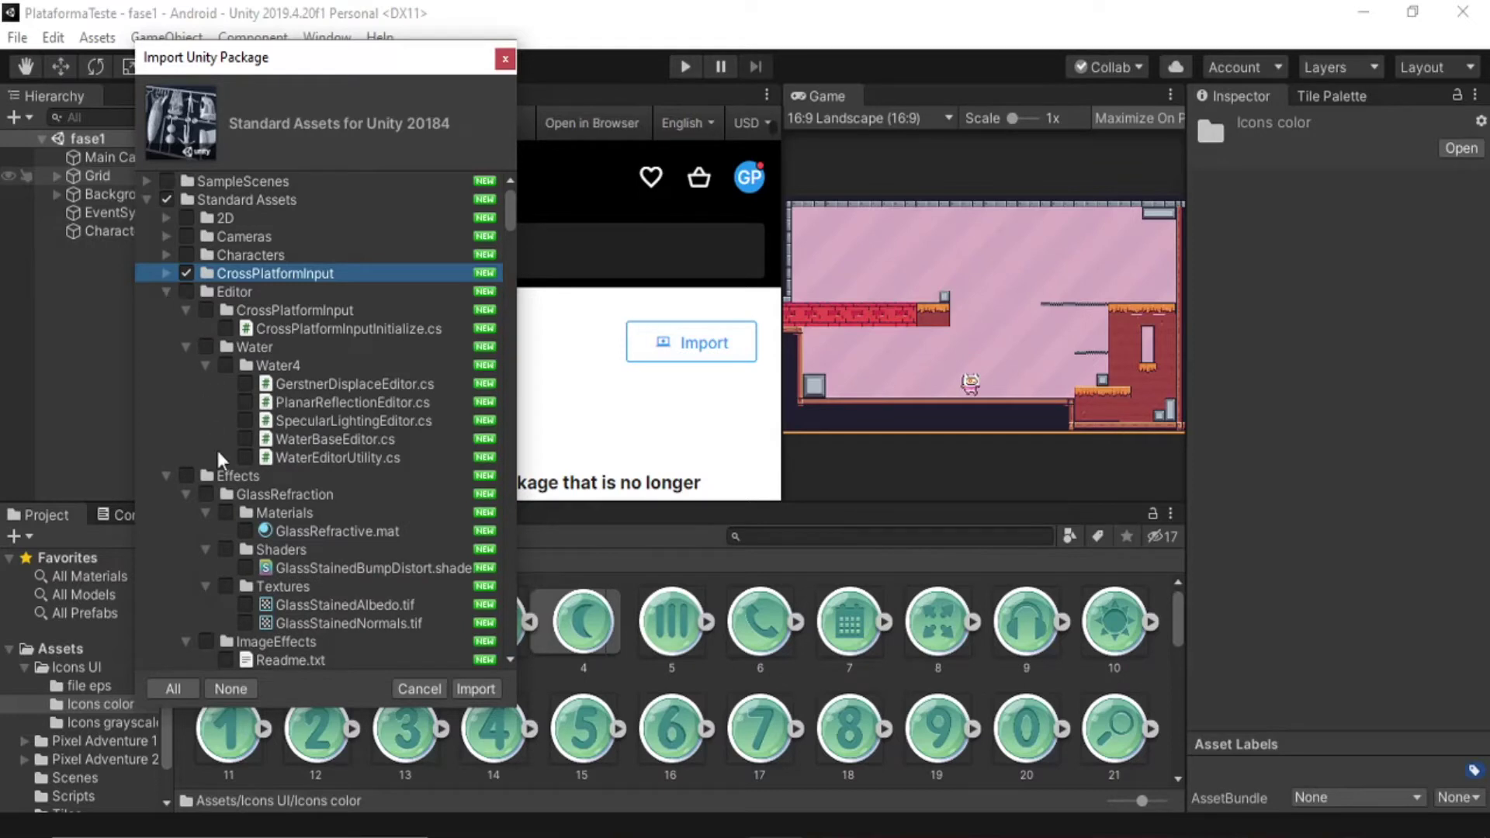
{"action": "left_click", "coordinate": [207, 367]}
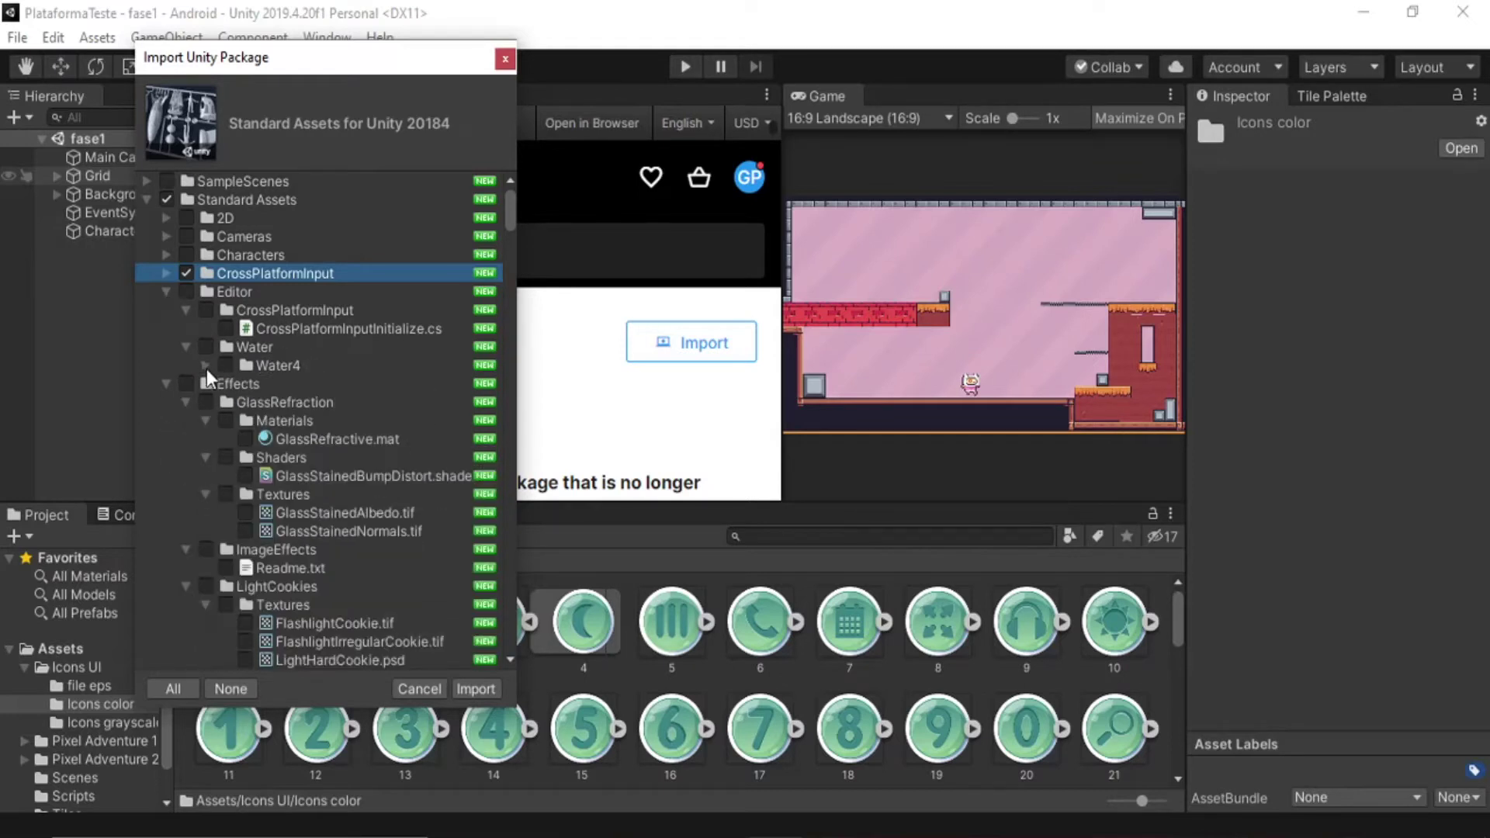
{"action": "left_click", "coordinate": [185, 310]}
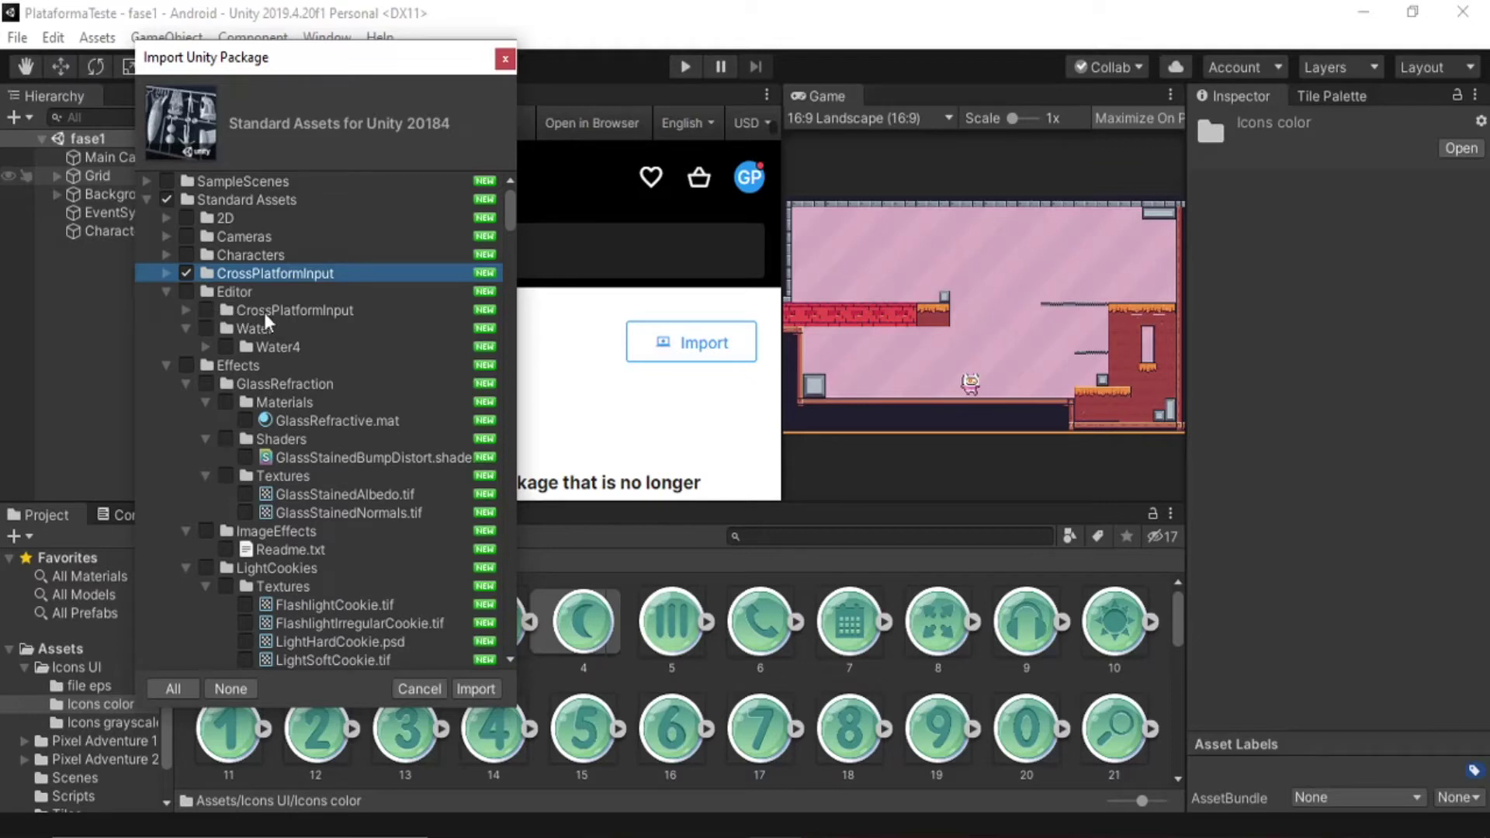
{"action": "left_click", "coordinate": [208, 310]}
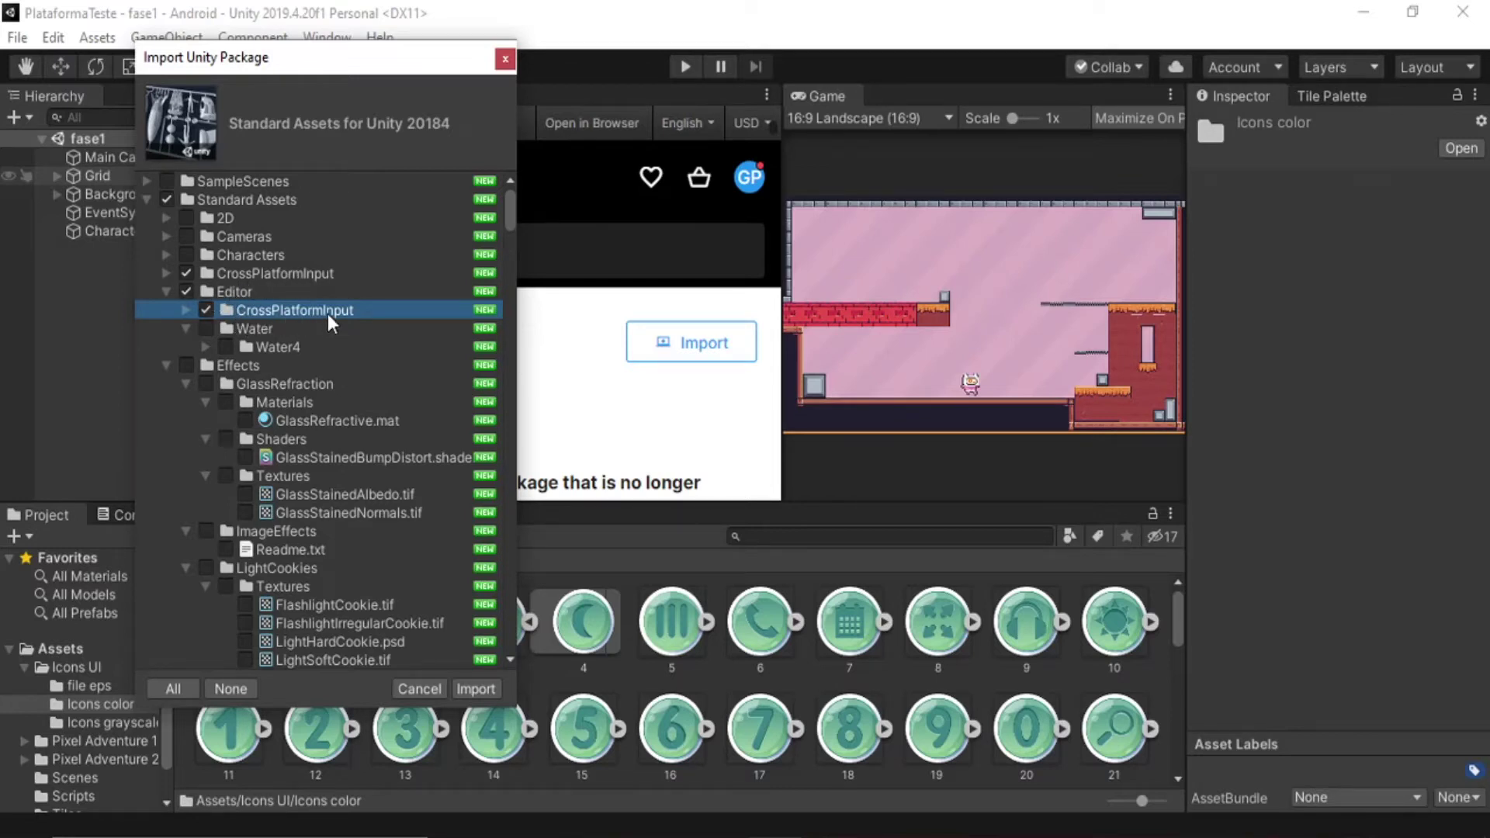
{"action": "left_click", "coordinate": [475, 689]}
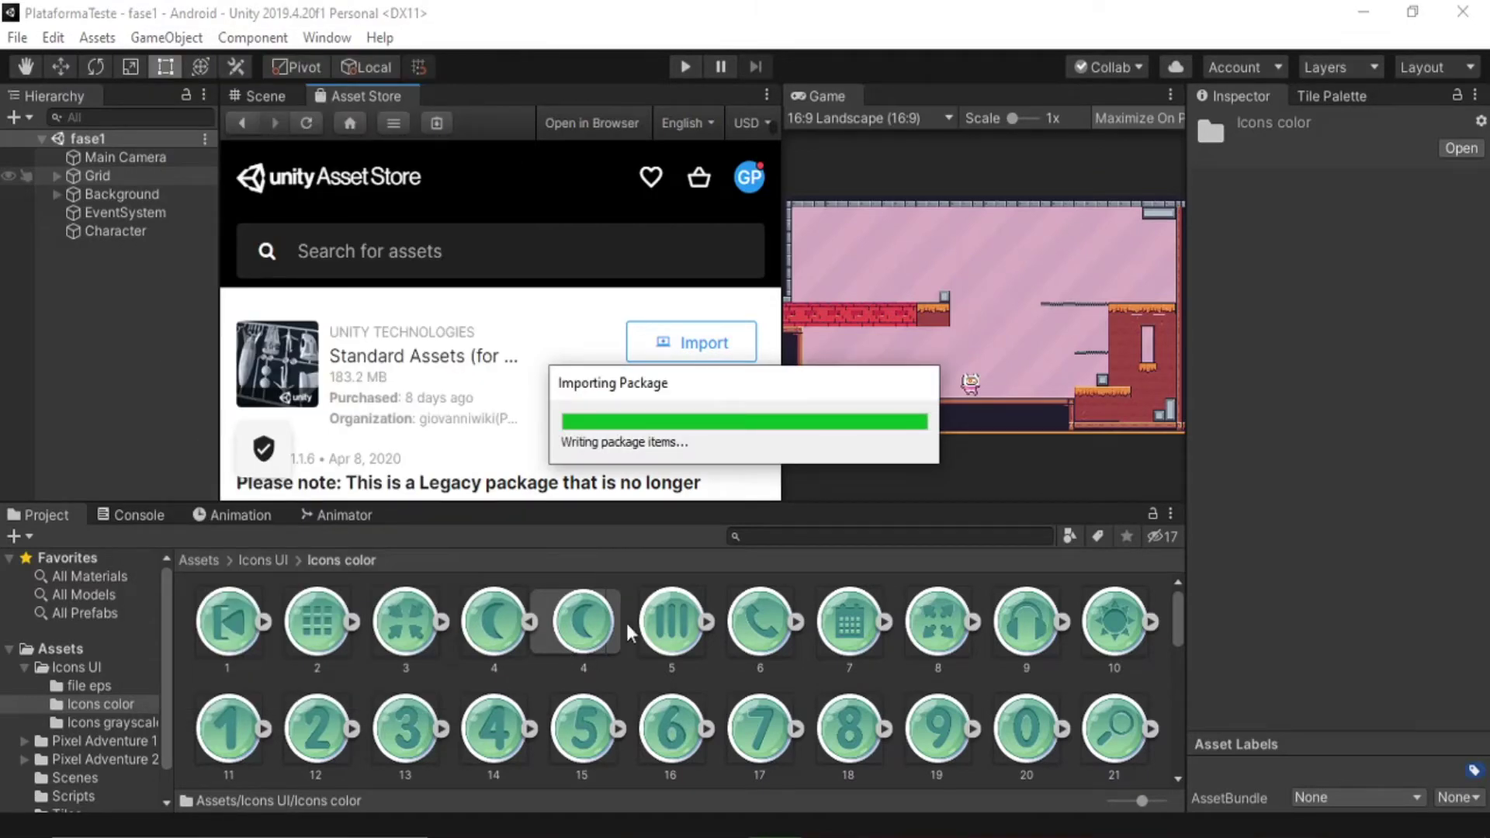
Return to the project's root Assets folder, check the imported Standard Assets folder, and bring back the scene view.
{"action": "left_click", "coordinate": [202, 561]}
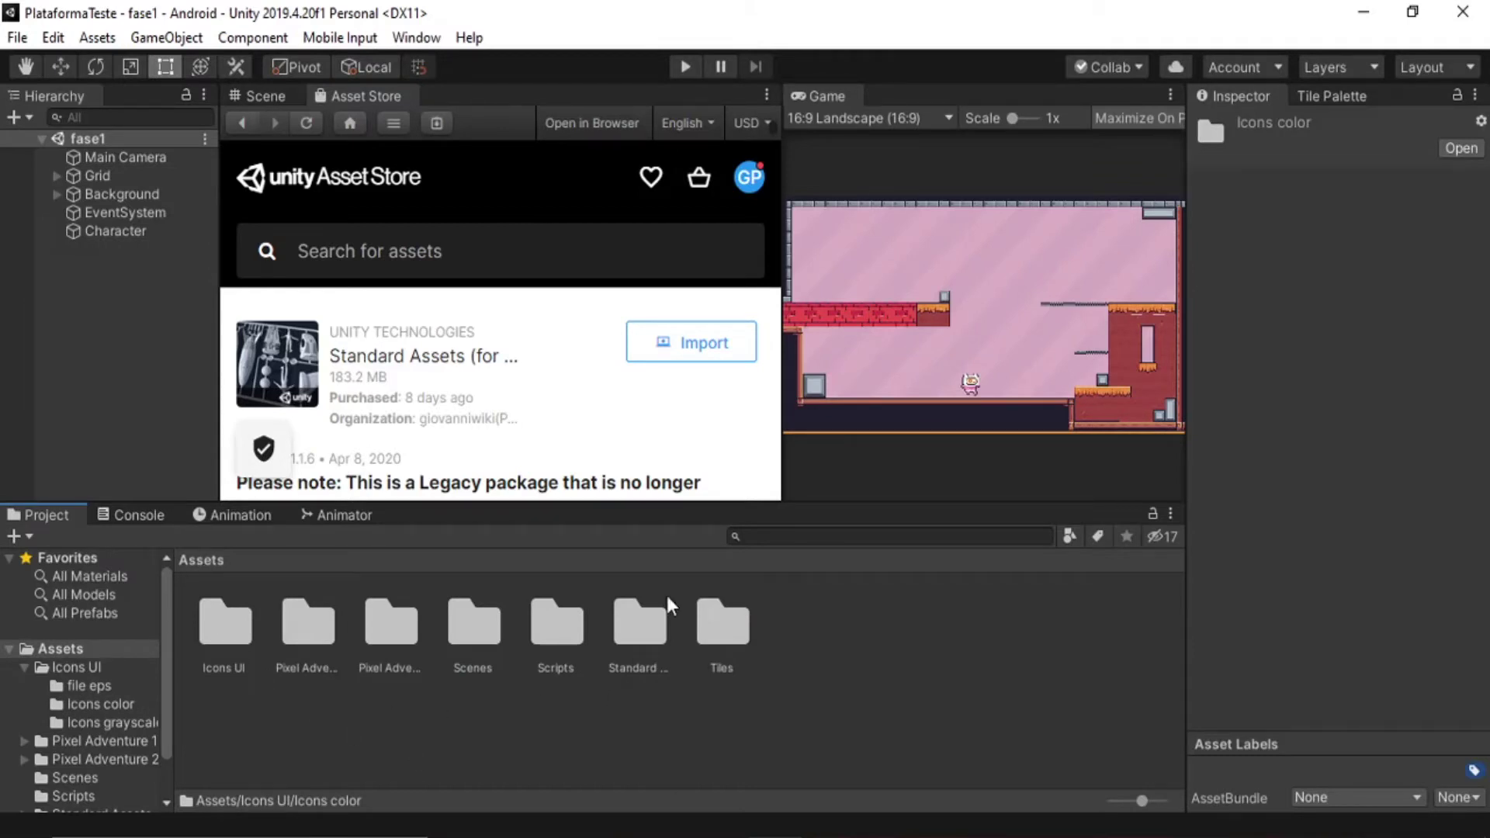
{"action": "double_click", "coordinate": [639, 626]}
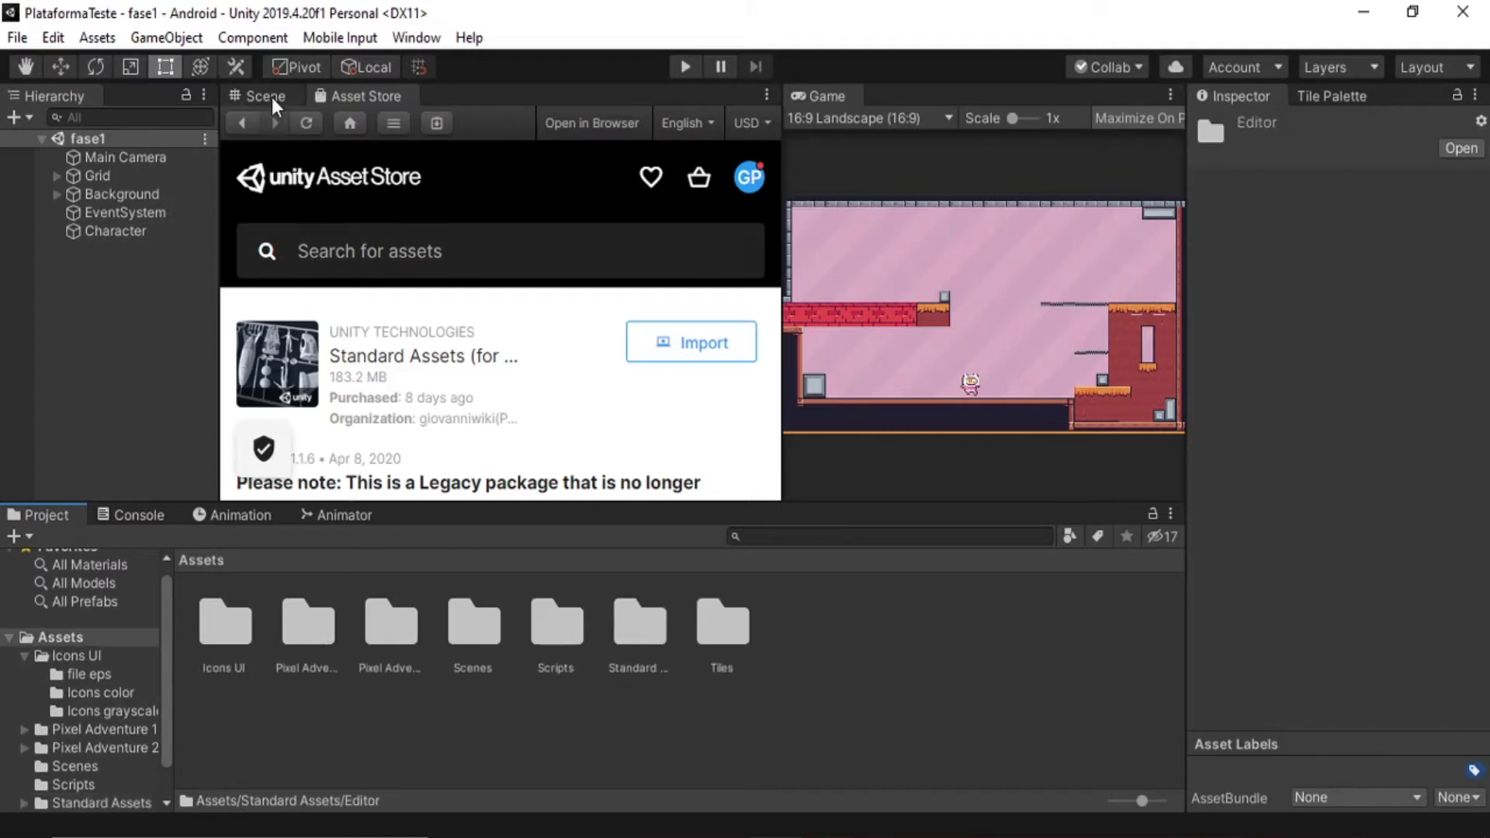
{"action": "left_click", "coordinate": [272, 96]}
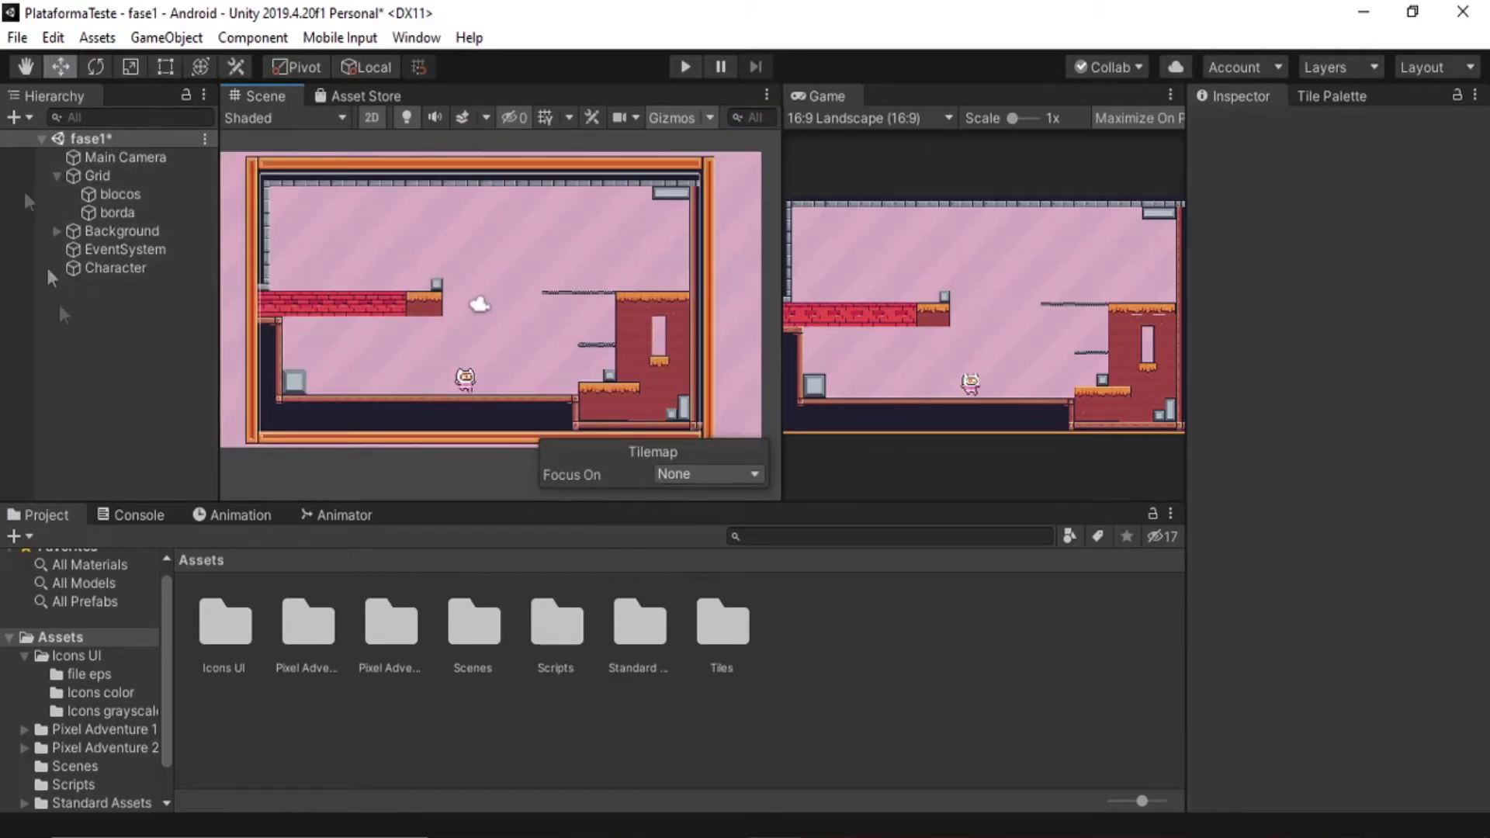
Add a UI Button to the scene and delete its Text child object.
{"action": "right_click", "coordinate": [91, 315]}
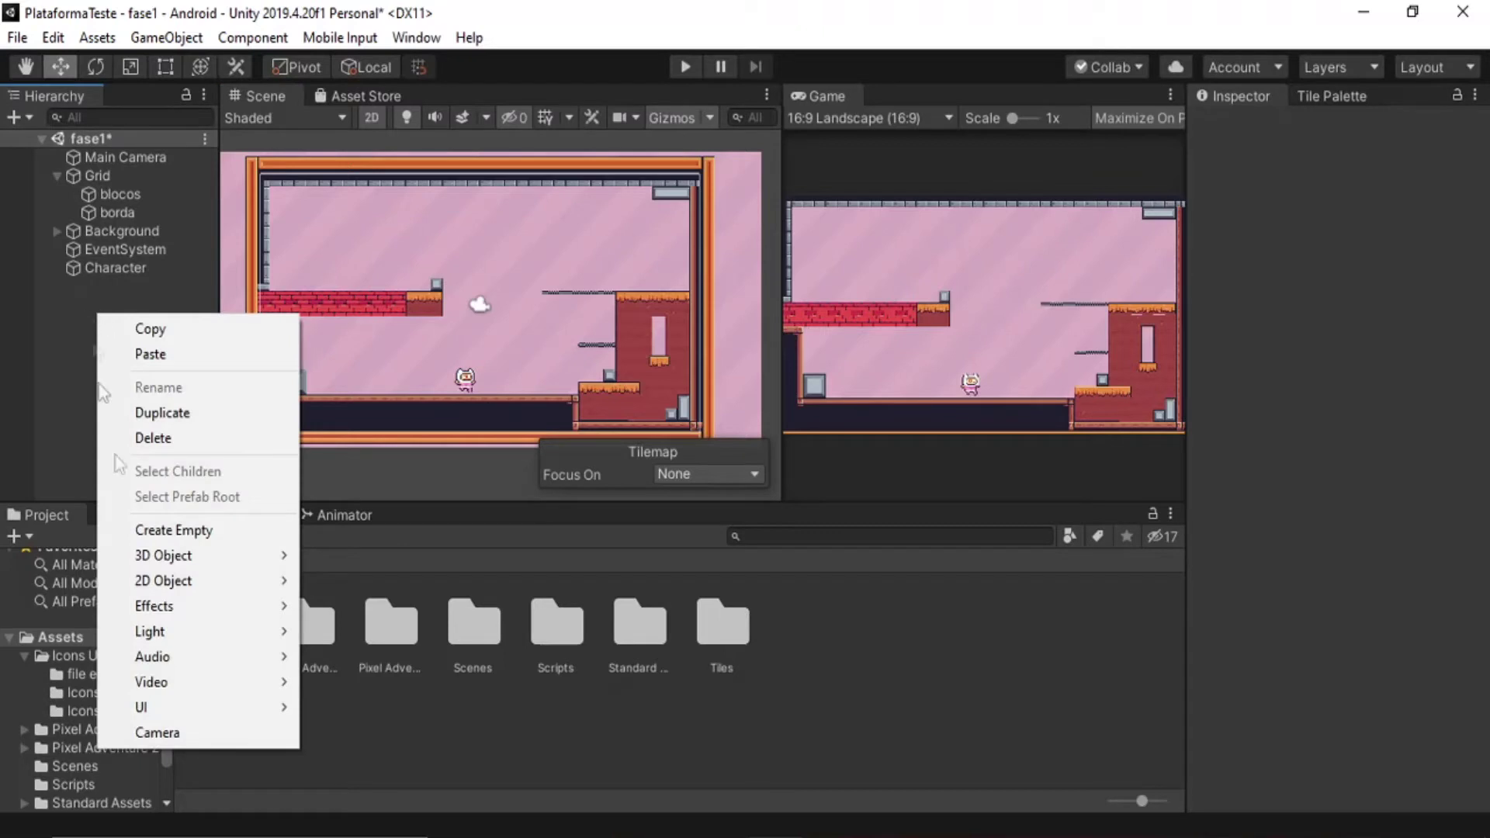
{"action": "mouse_move", "coordinate": [174, 701]}
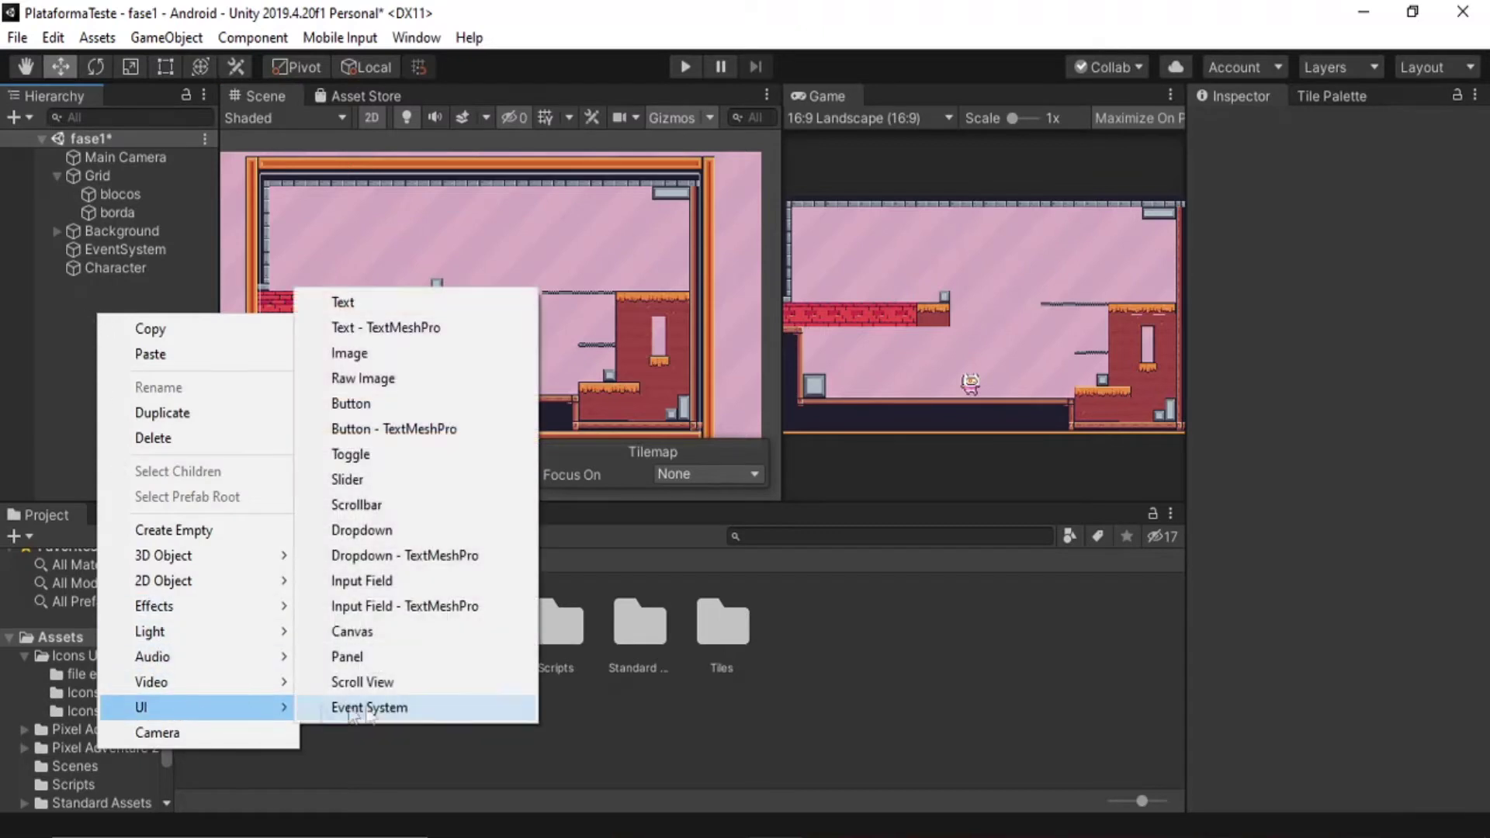
{"action": "left_click", "coordinate": [379, 412]}
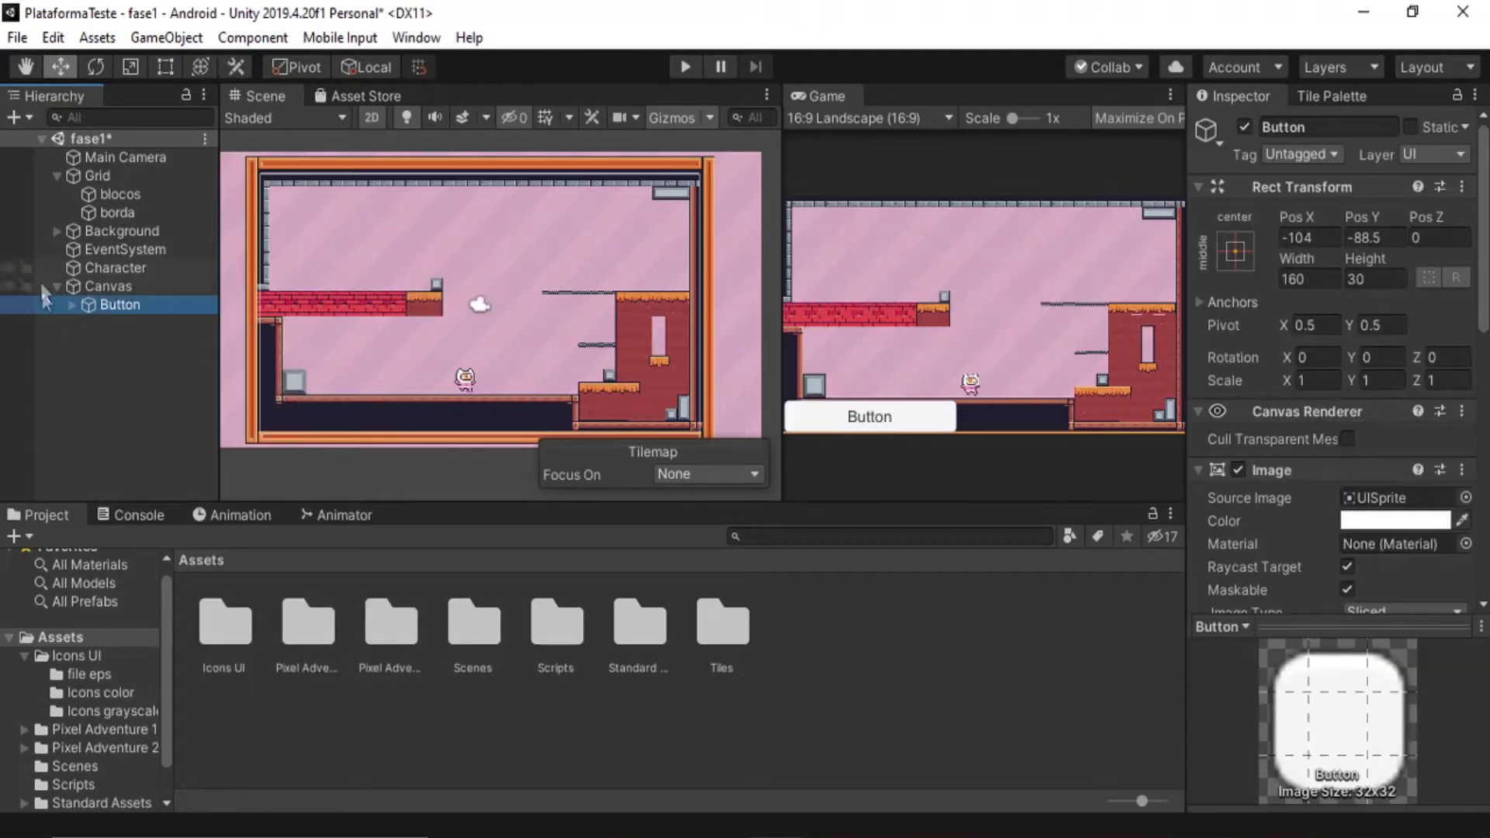
{"action": "left_click", "coordinate": [73, 304]}
{"action": "left_click", "coordinate": [115, 321]}
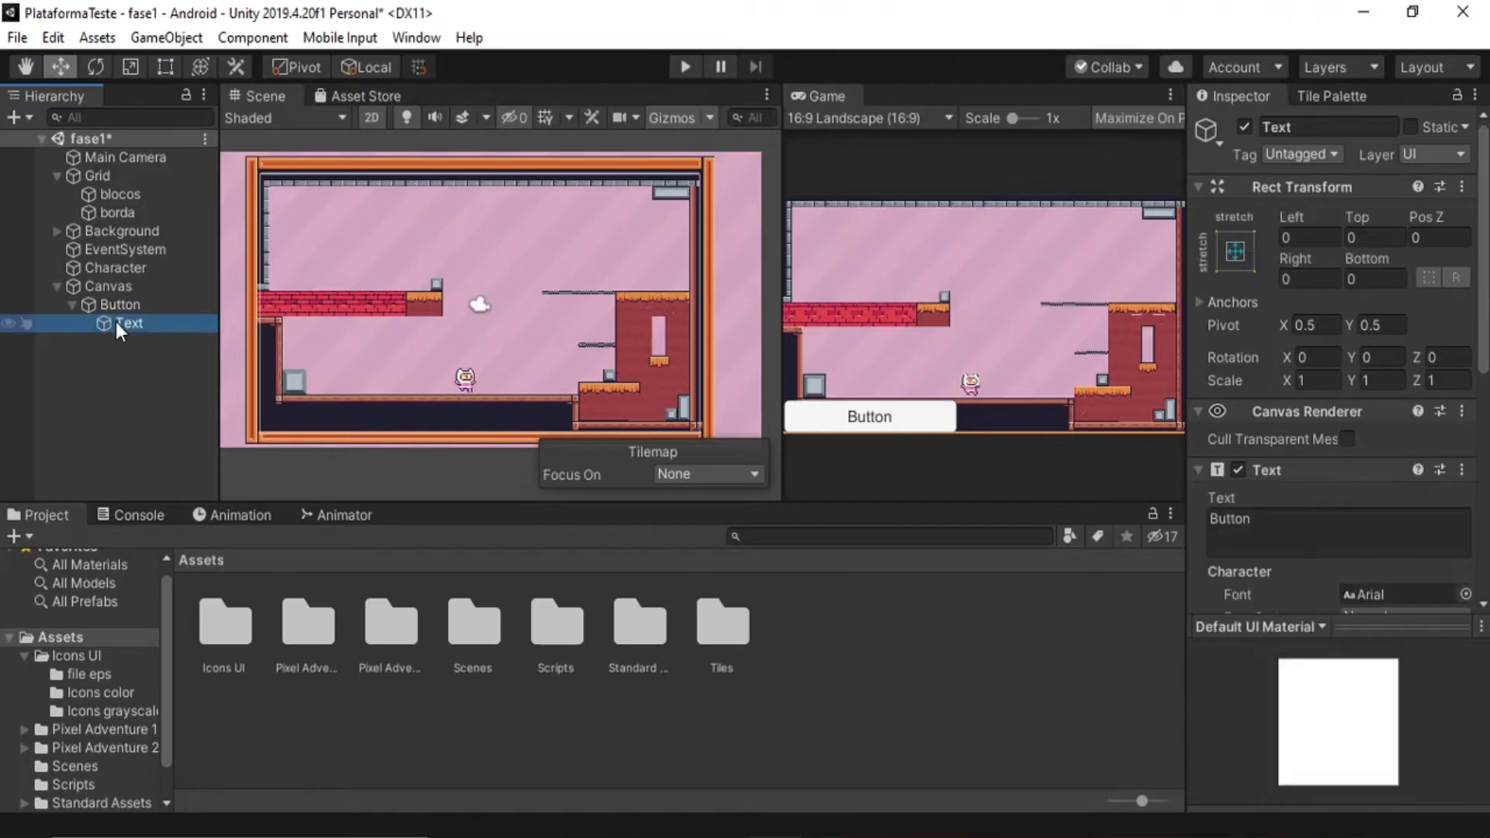
{"action": "key", "text": "Delete"}
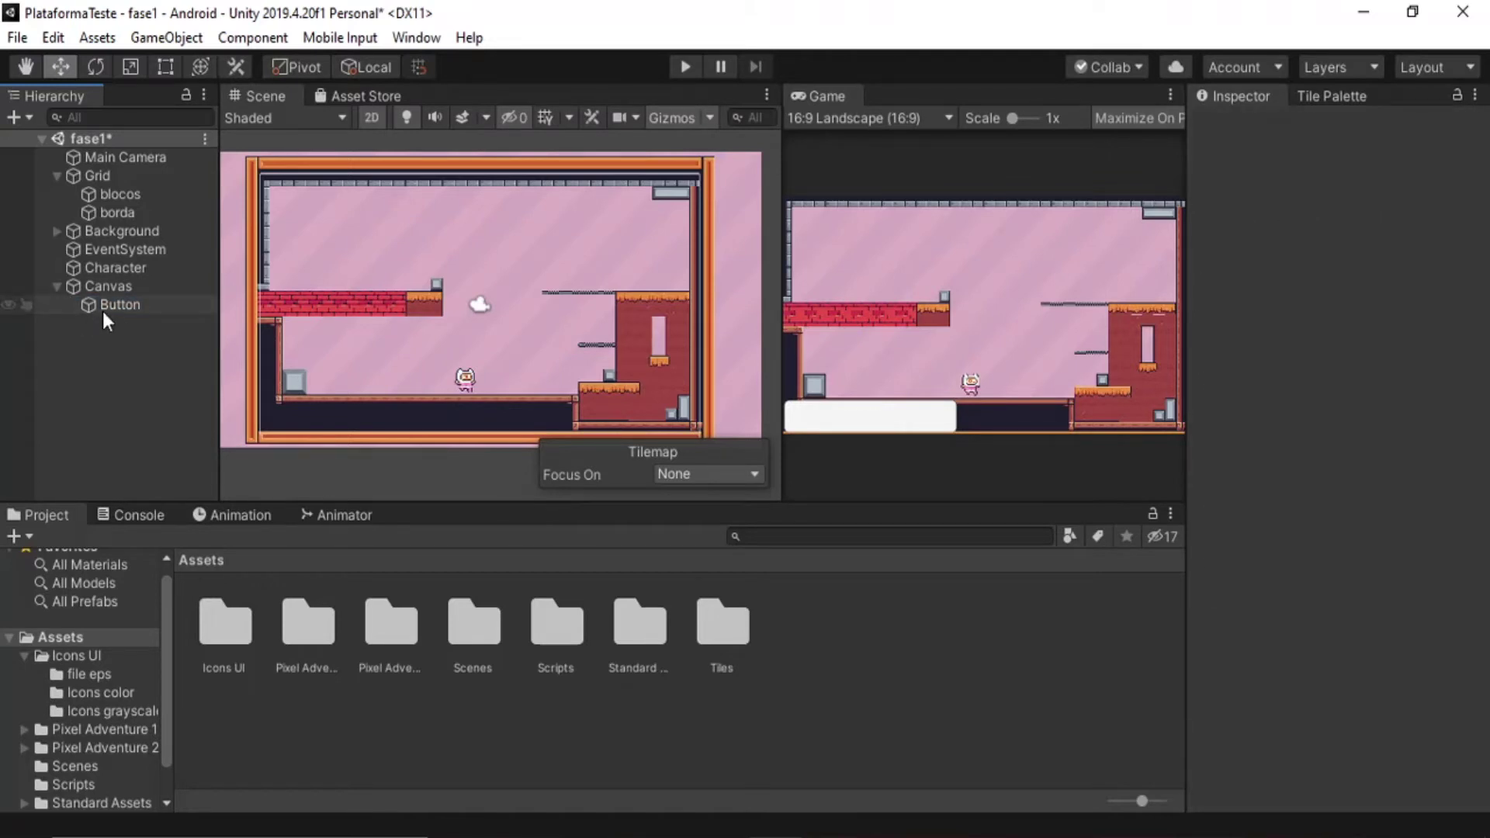
Set the Canvas Scaler's UI Scale Mode to Scale With Screen Size with a reference resolution of 1920 by 1080.
{"action": "left_click", "coordinate": [109, 311]}
{"action": "double_click", "coordinate": [105, 287]}
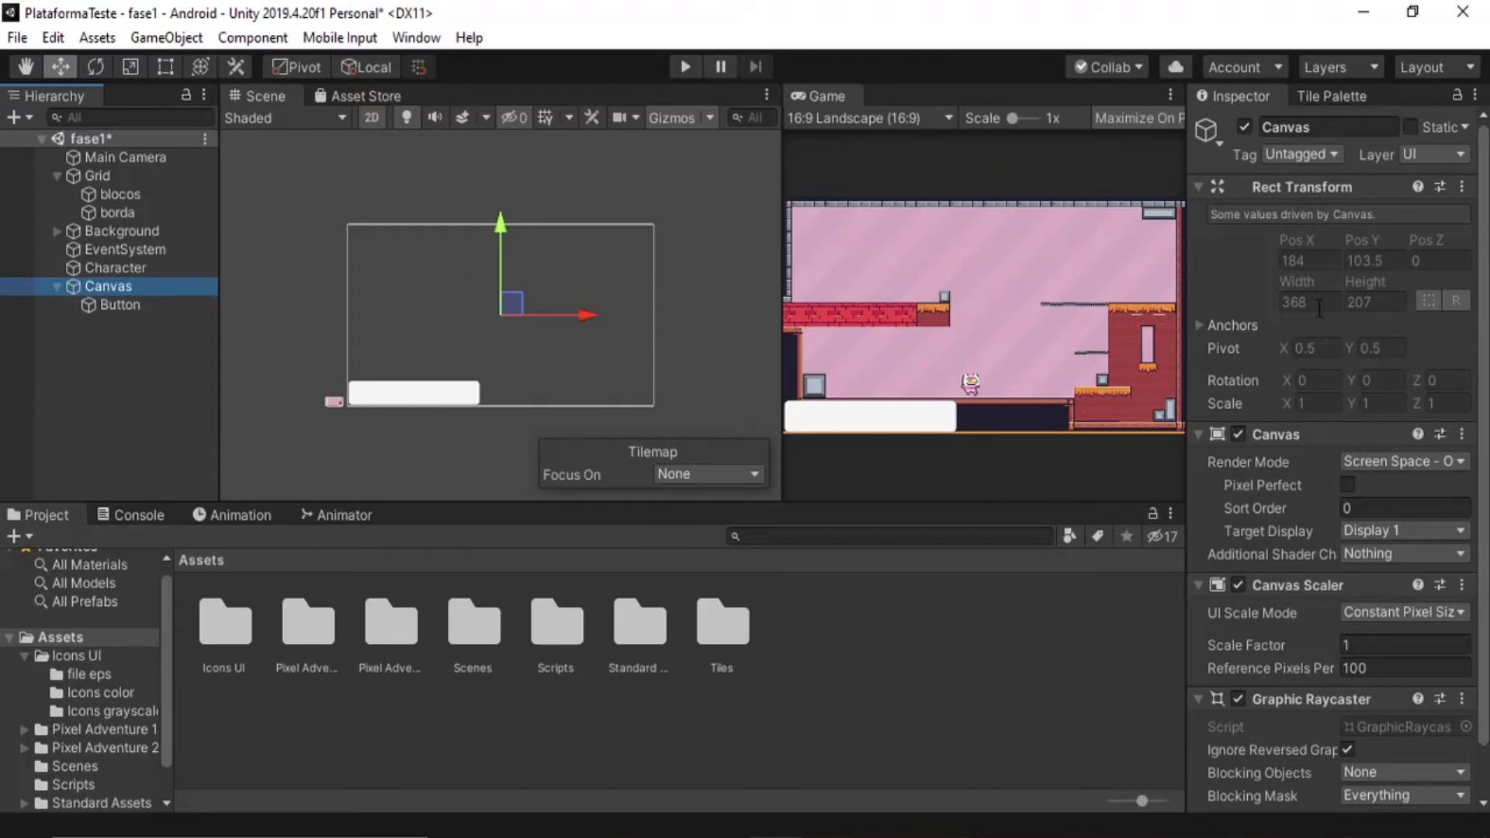
{"action": "scroll", "coordinate": [1374, 453], "scroll_direction": "down", "scroll_amount": 3}
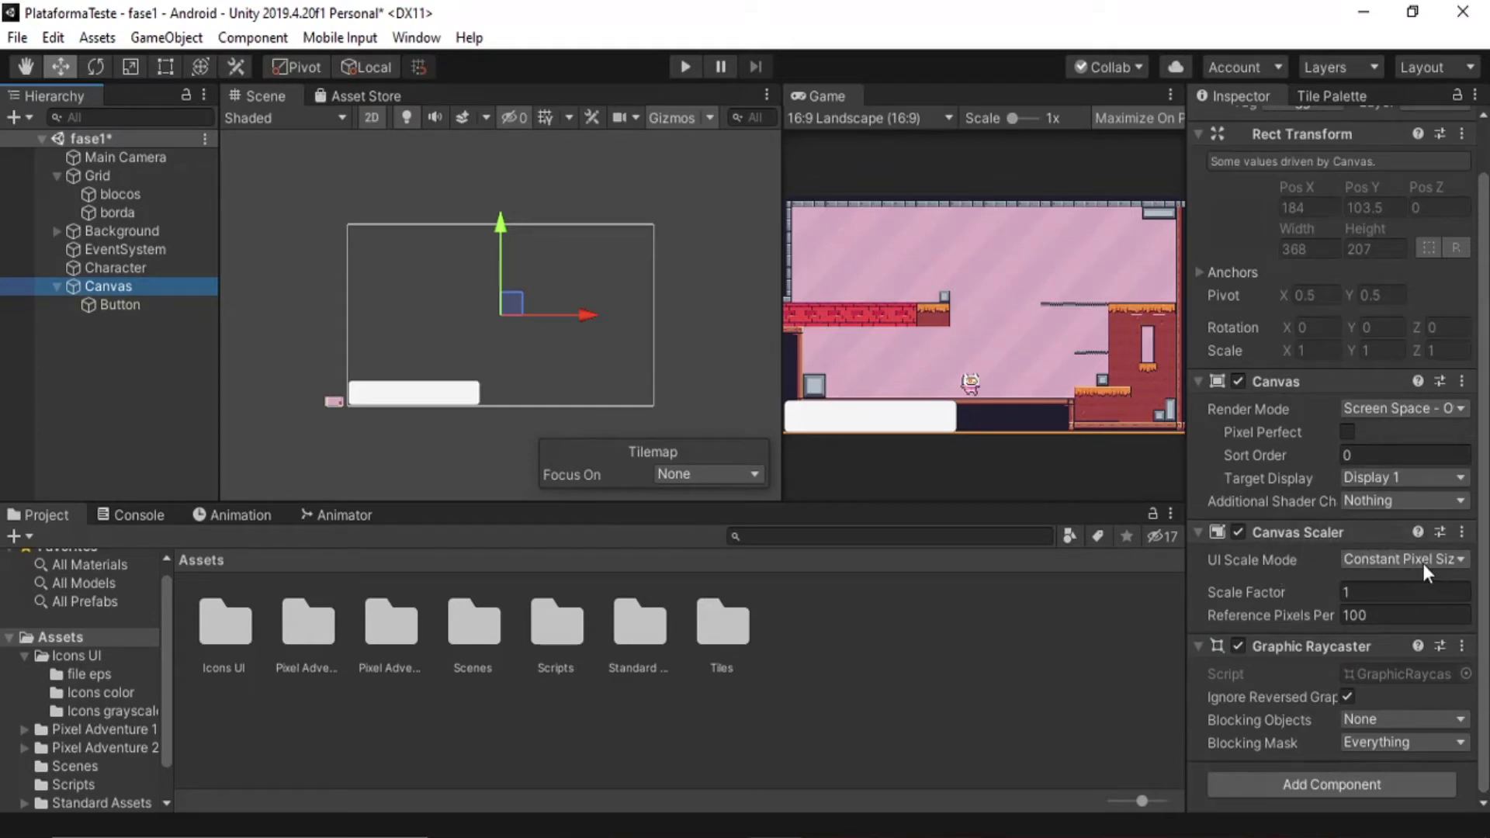
{"action": "left_click", "coordinate": [1369, 559]}
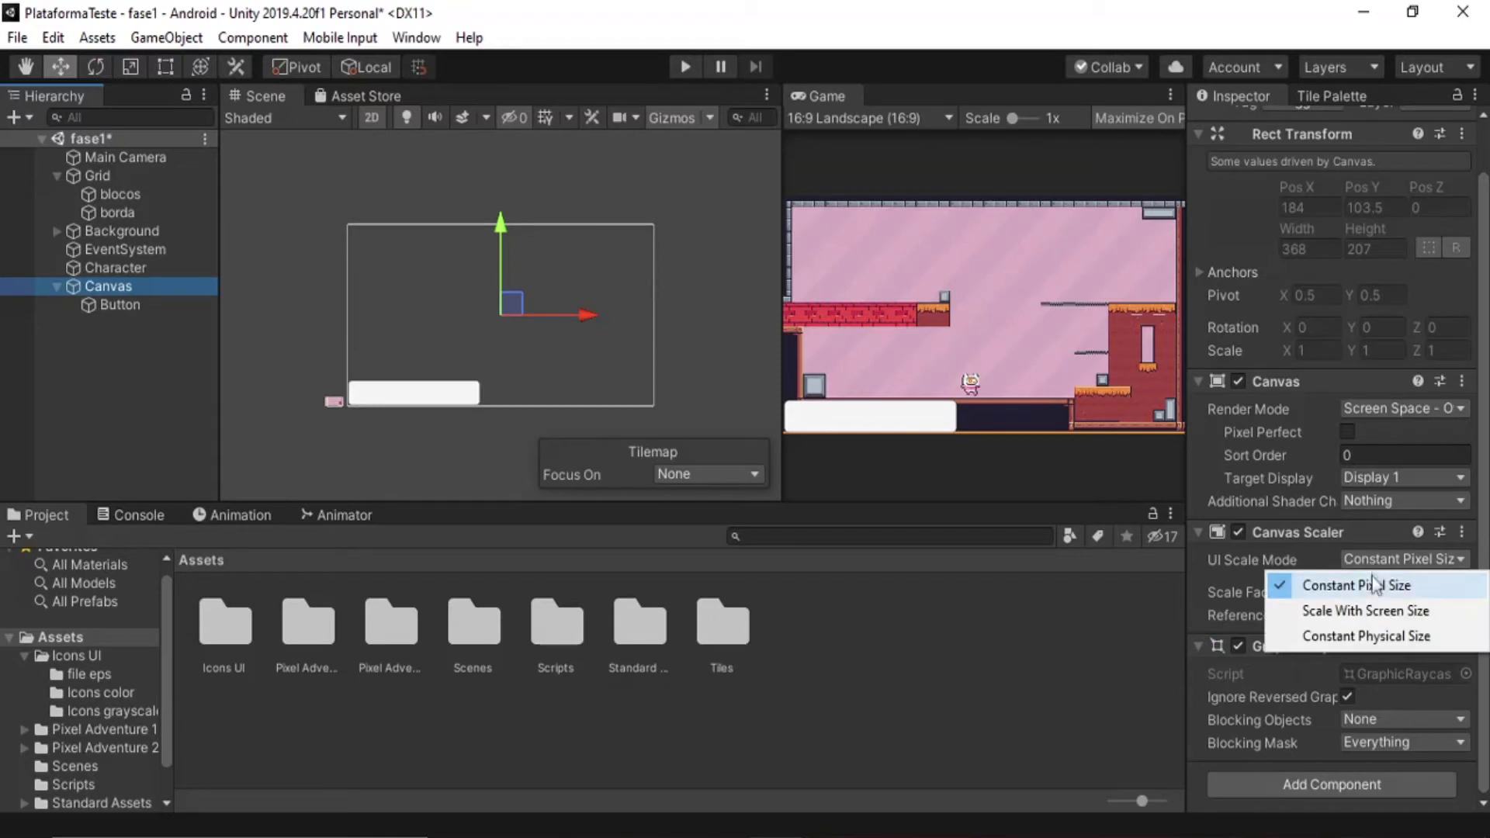
{"action": "left_click", "coordinate": [1395, 608]}
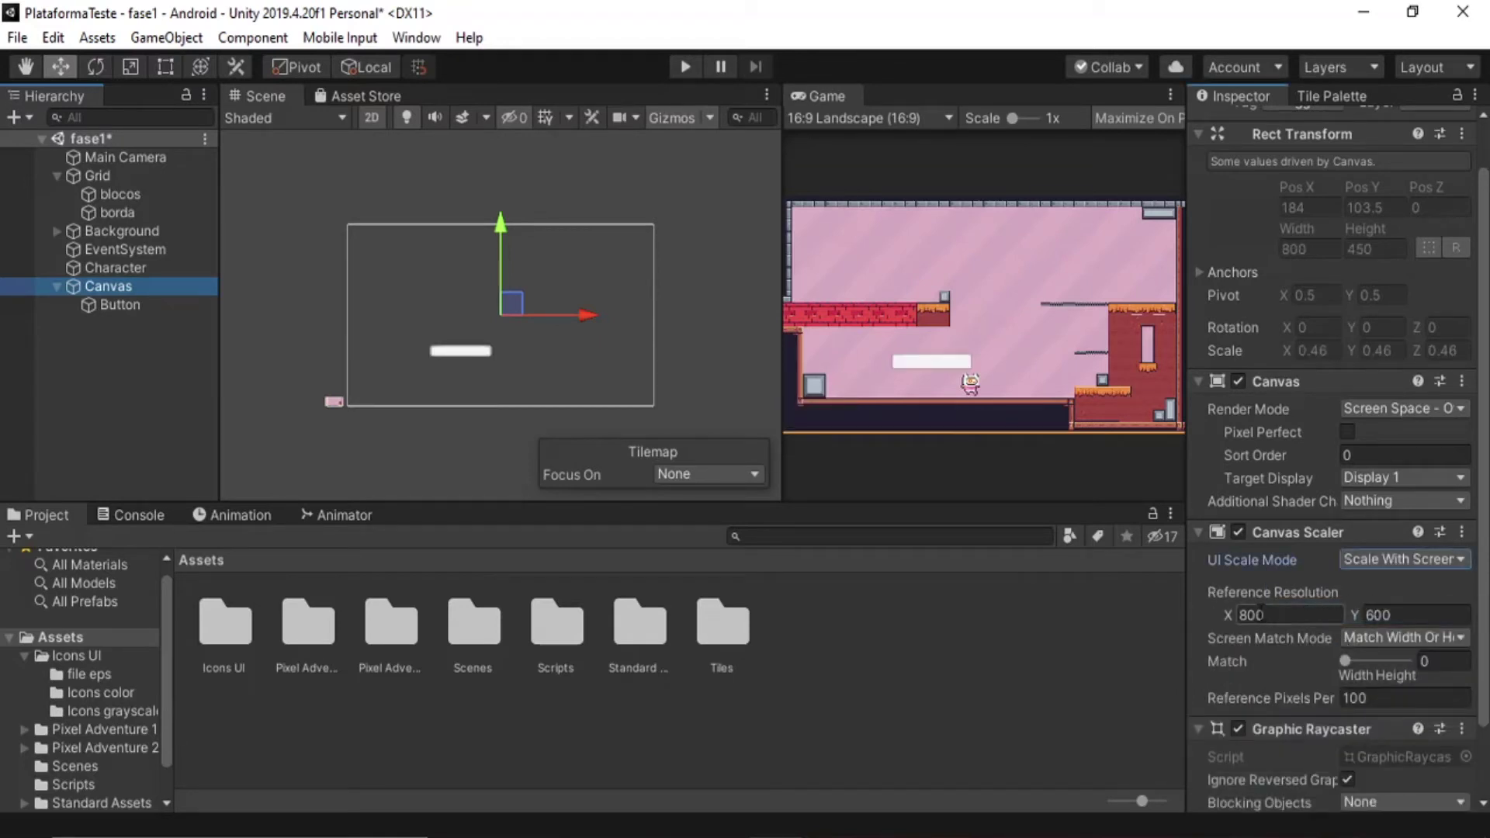
{"action": "left_click", "coordinate": [1269, 609]}
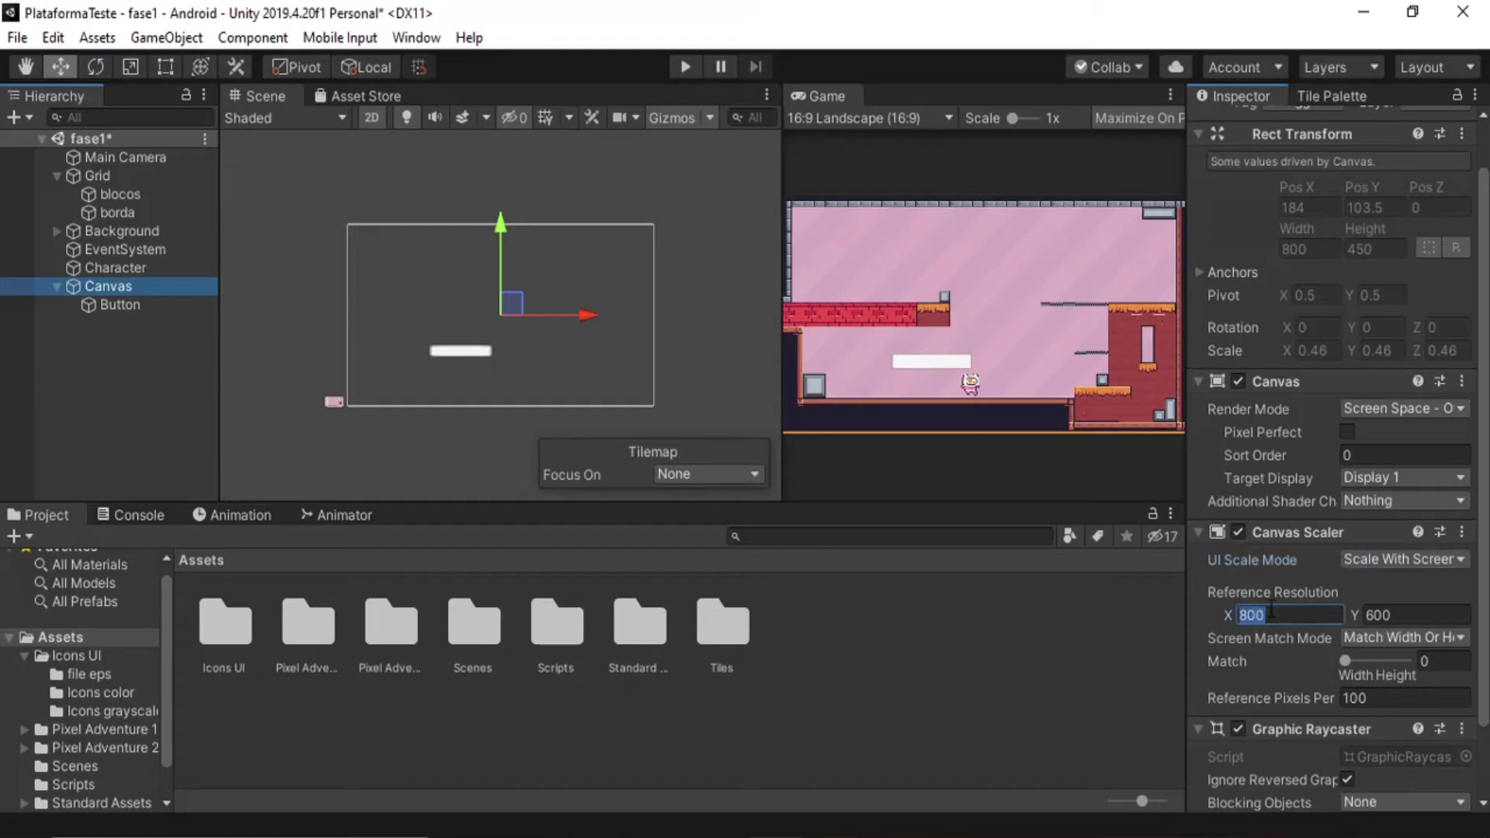
{"action": "type", "text": "1920"}
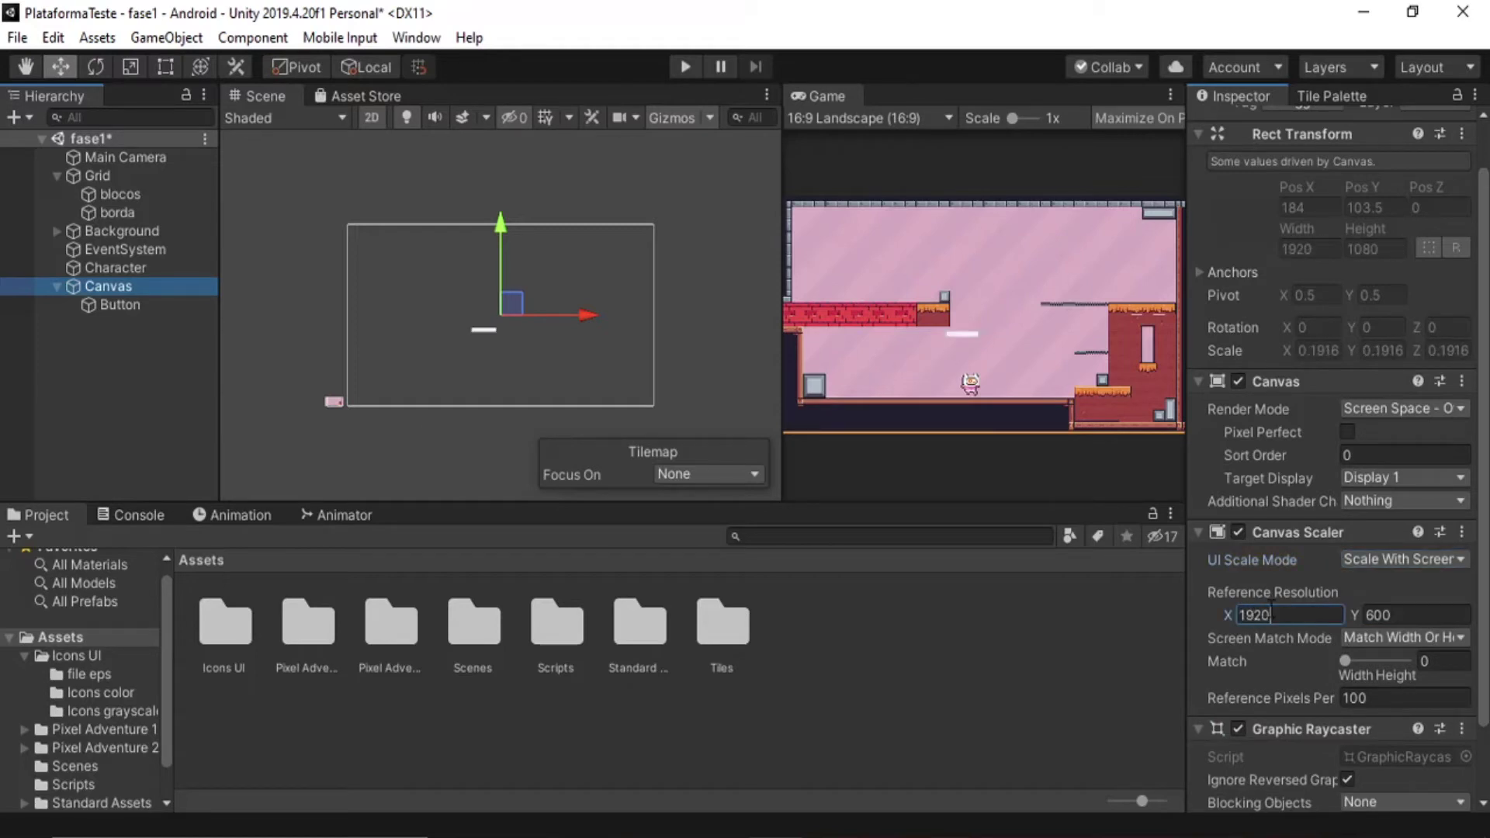
{"action": "left_click", "coordinate": [1408, 615]}
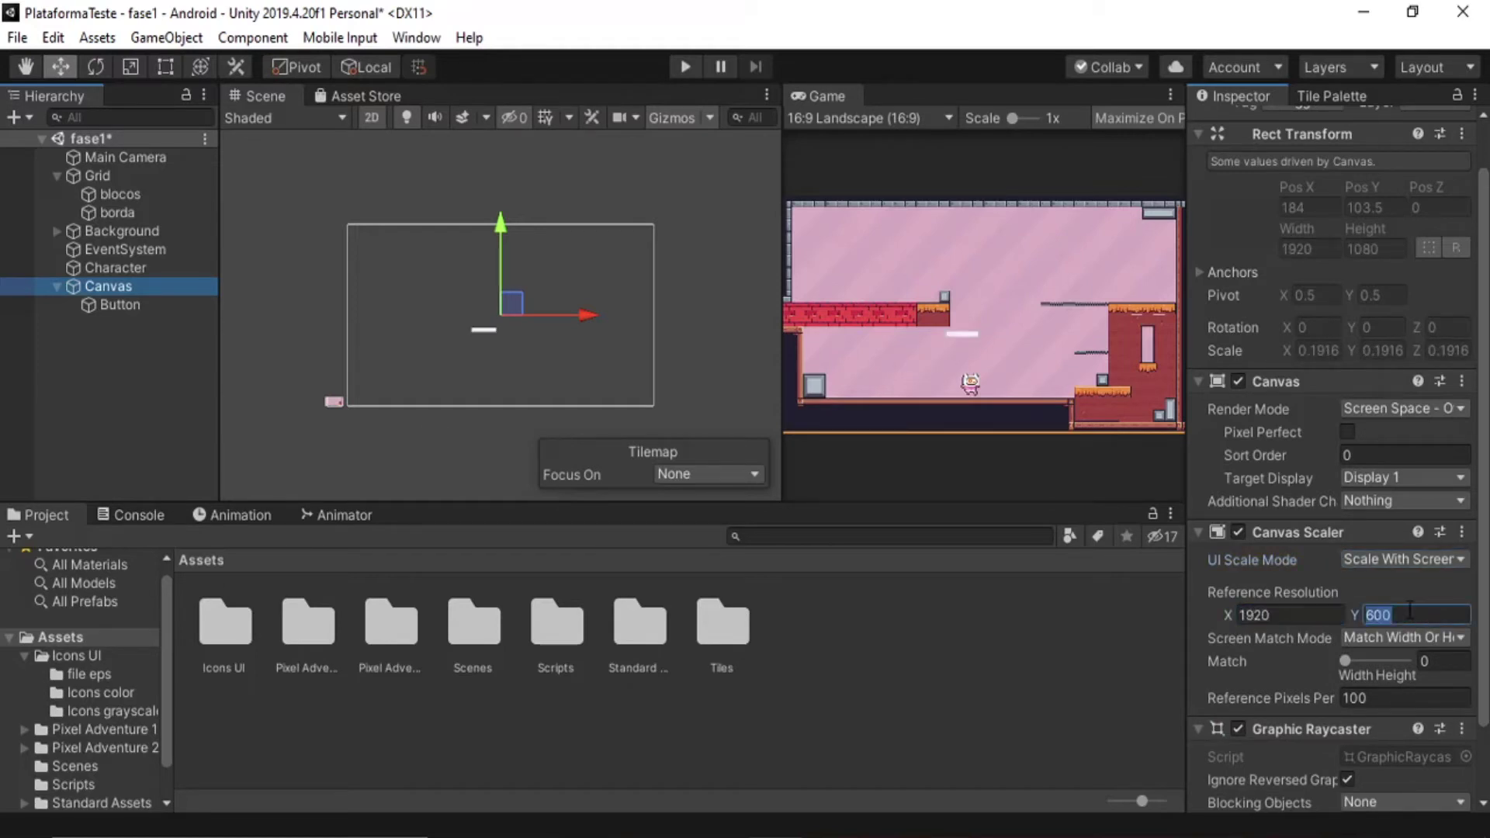
{"action": "type", "text": "1080"}
Move the button to the canvas's lower-left corner and resize it to a nearly square shape, about 154 by 131.
{"action": "left_click", "coordinate": [479, 329]}
{"action": "left_click_drag", "start_coordinate": [495, 324], "coordinate": [375, 383]}
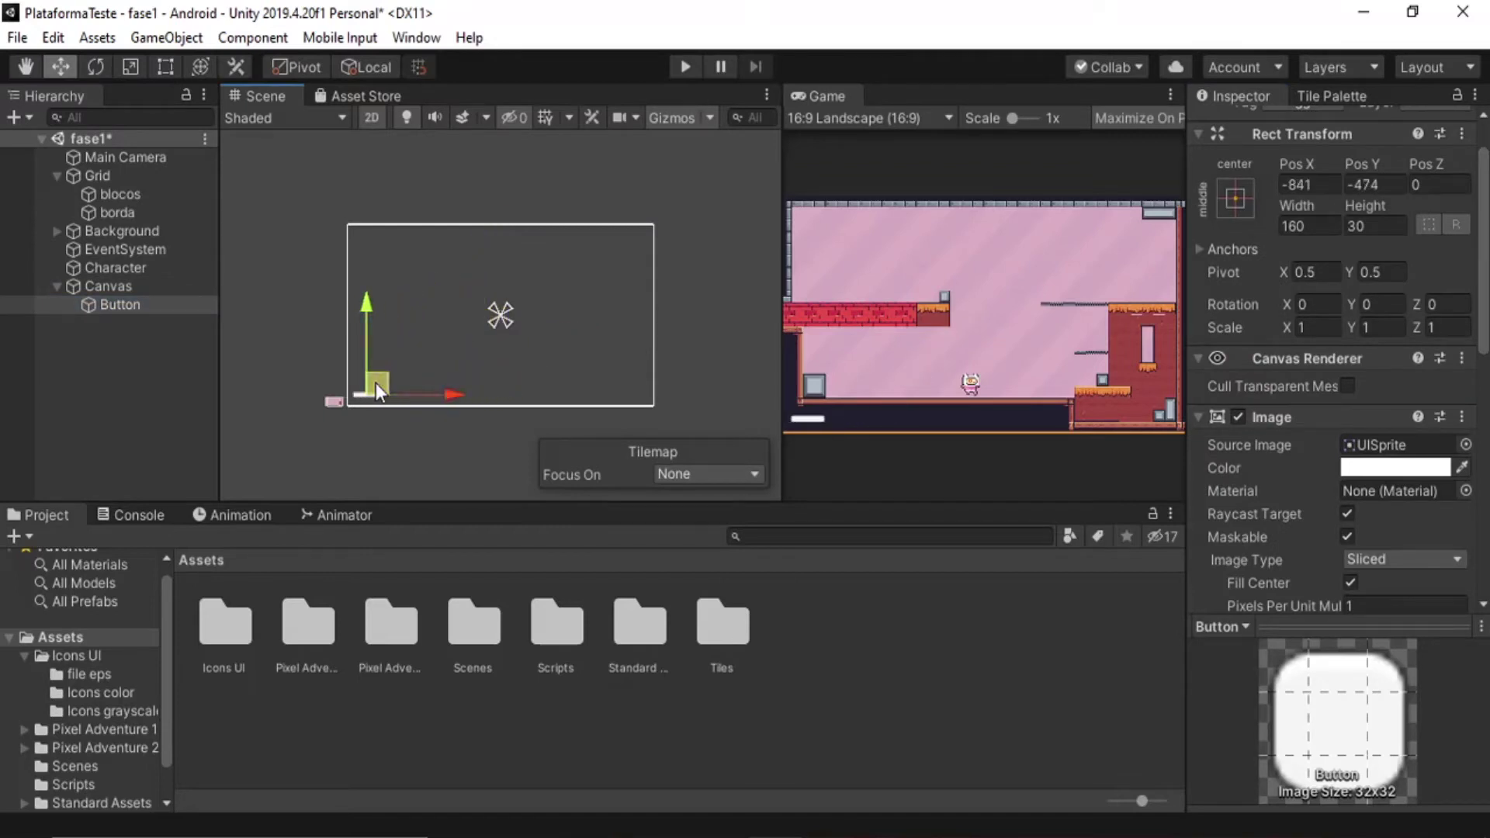
{"action": "scroll", "coordinate": [315, 403], "scroll_direction": "up", "scroll_amount": 3}
{"action": "key", "text": "r"}
{"action": "scroll", "coordinate": [370, 388], "scroll_direction": "up", "scroll_amount": 3}
{"action": "key", "text": "t"}
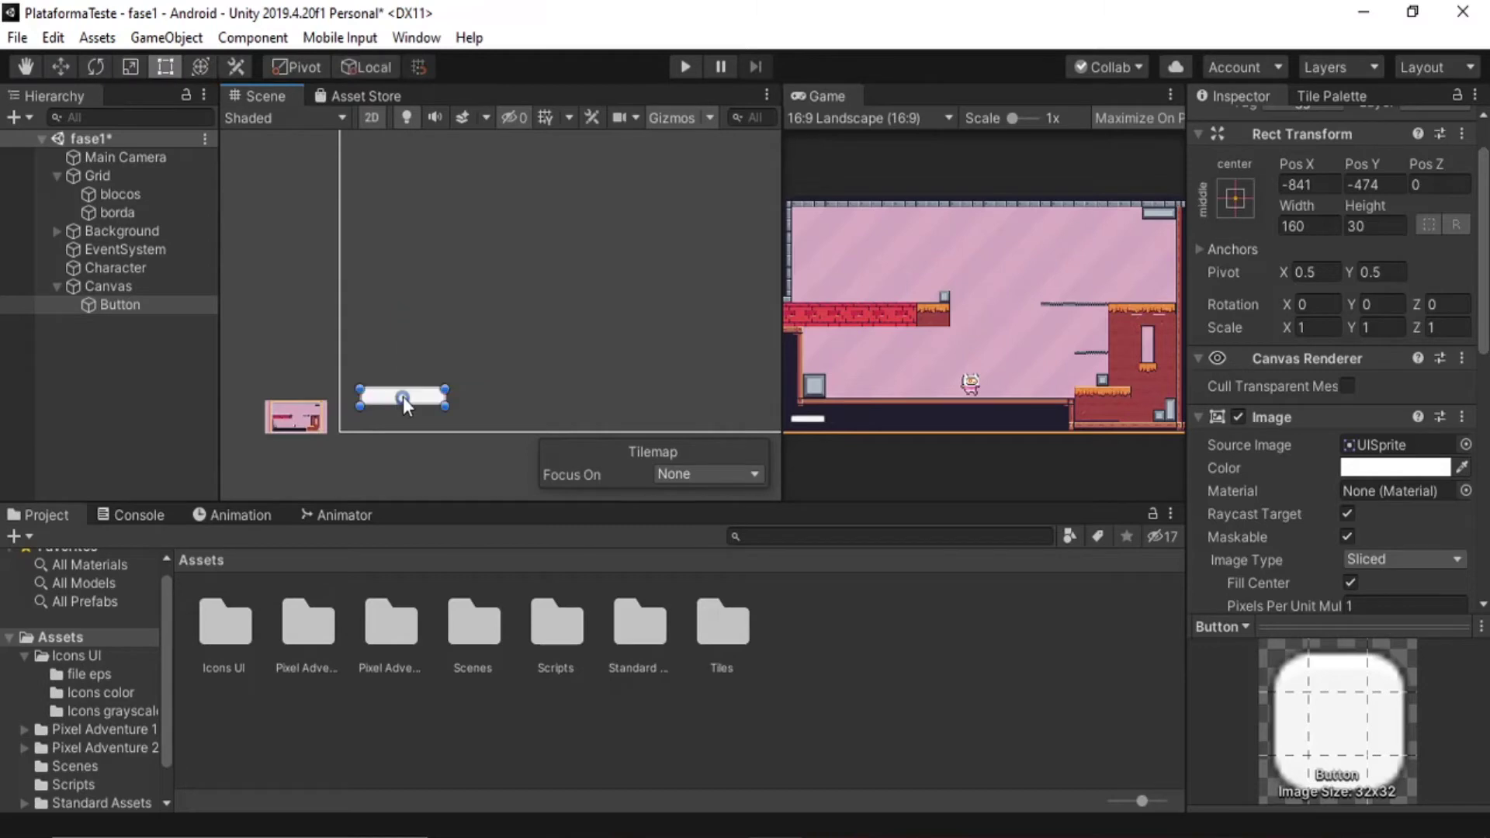
{"action": "left_click_drag", "start_coordinate": [448, 383], "coordinate": [428, 345]}
{"action": "left_click_drag", "start_coordinate": [359, 406], "coordinate": [351, 425]}
{"action": "left_click_drag", "start_coordinate": [429, 345], "coordinate": [435, 348]}
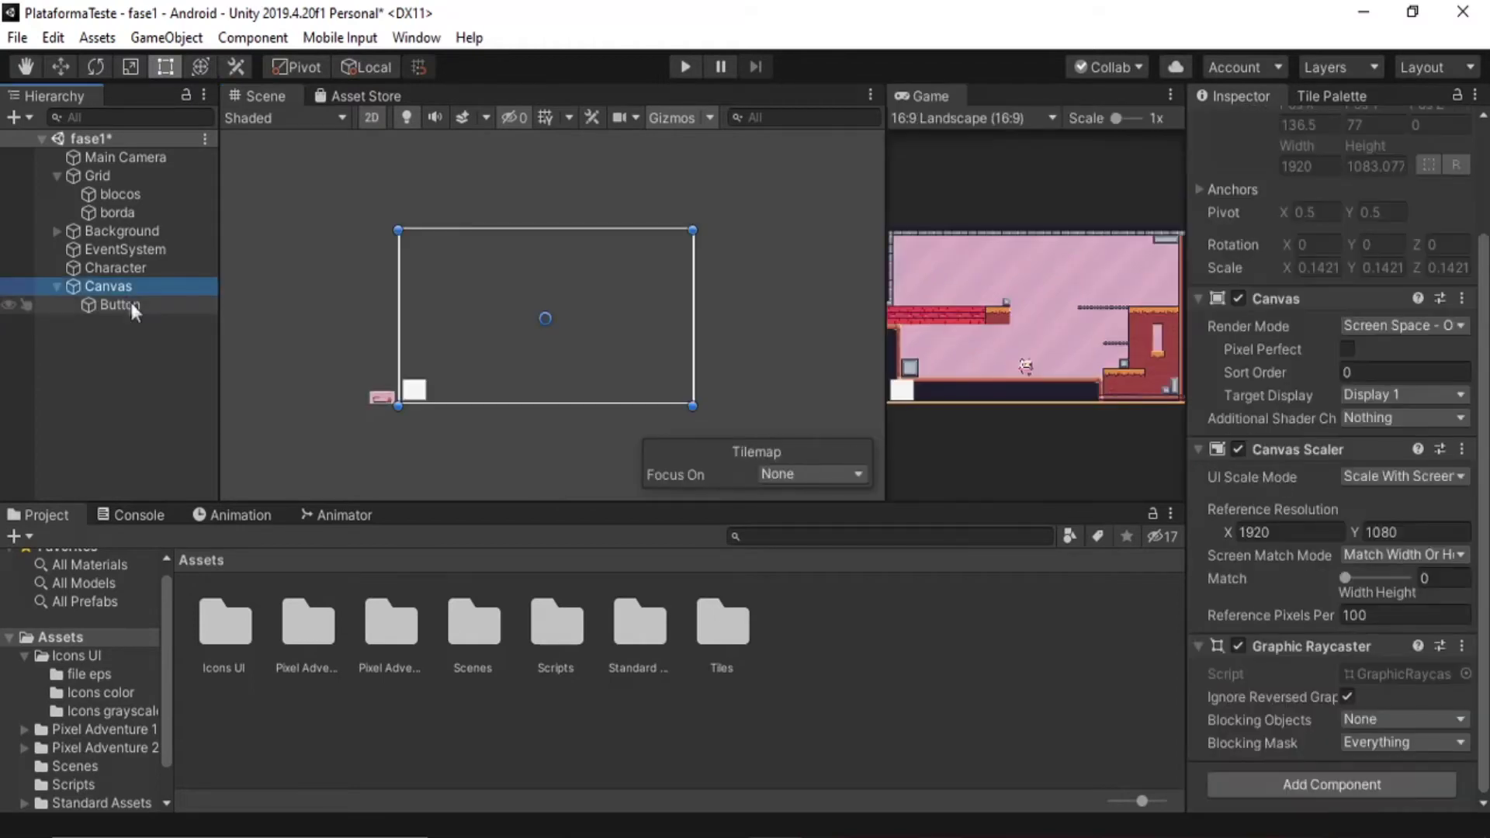
Anchor the button to the bottom-left corner of the canvas using the anchor presets.
{"action": "left_click", "coordinate": [130, 306]}
{"action": "scroll", "coordinate": [1293, 335], "scroll_direction": "up", "scroll_amount": 3}
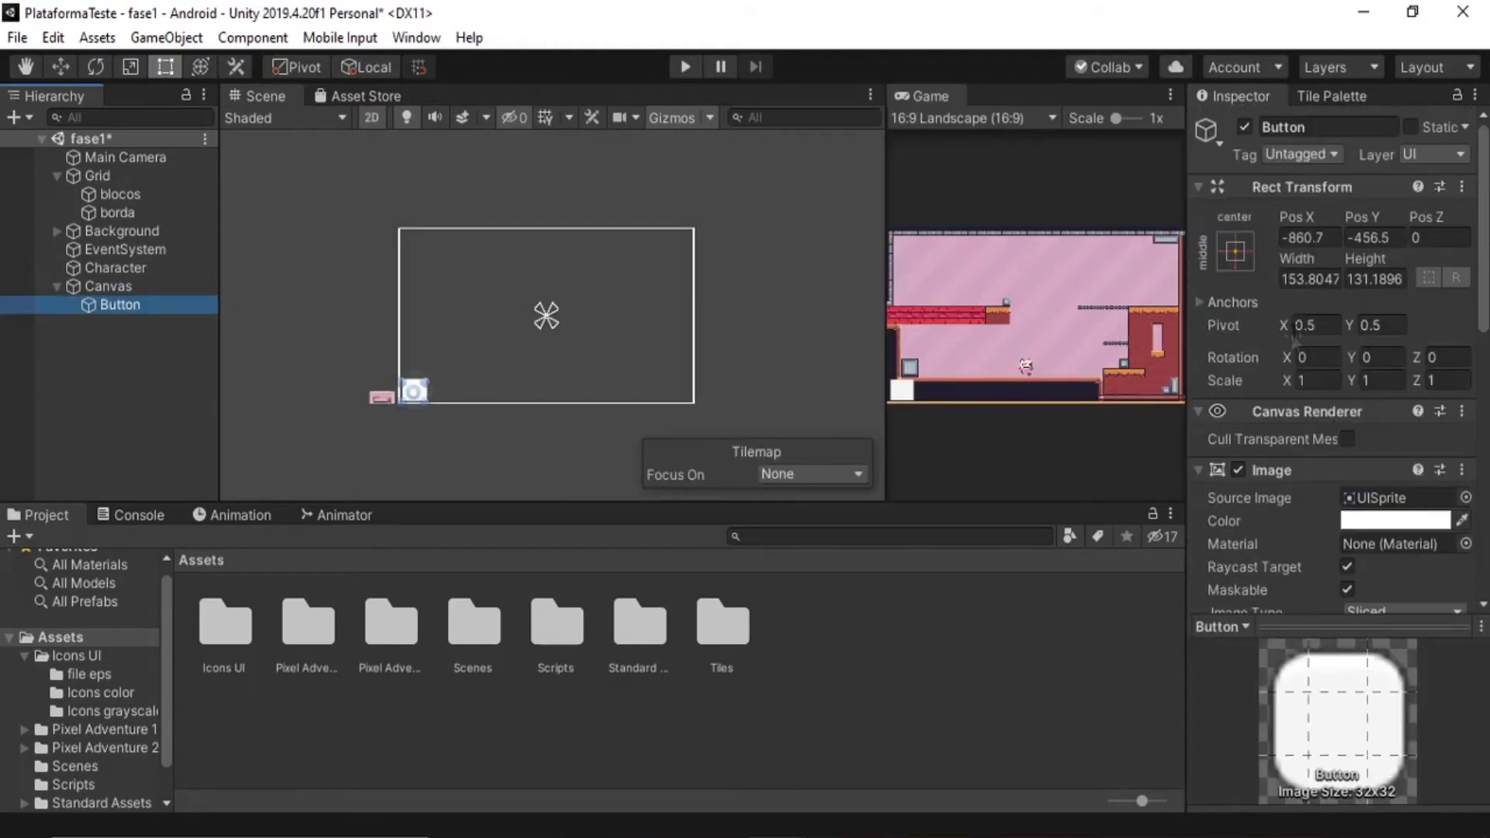
{"action": "left_click", "coordinate": [1248, 241]}
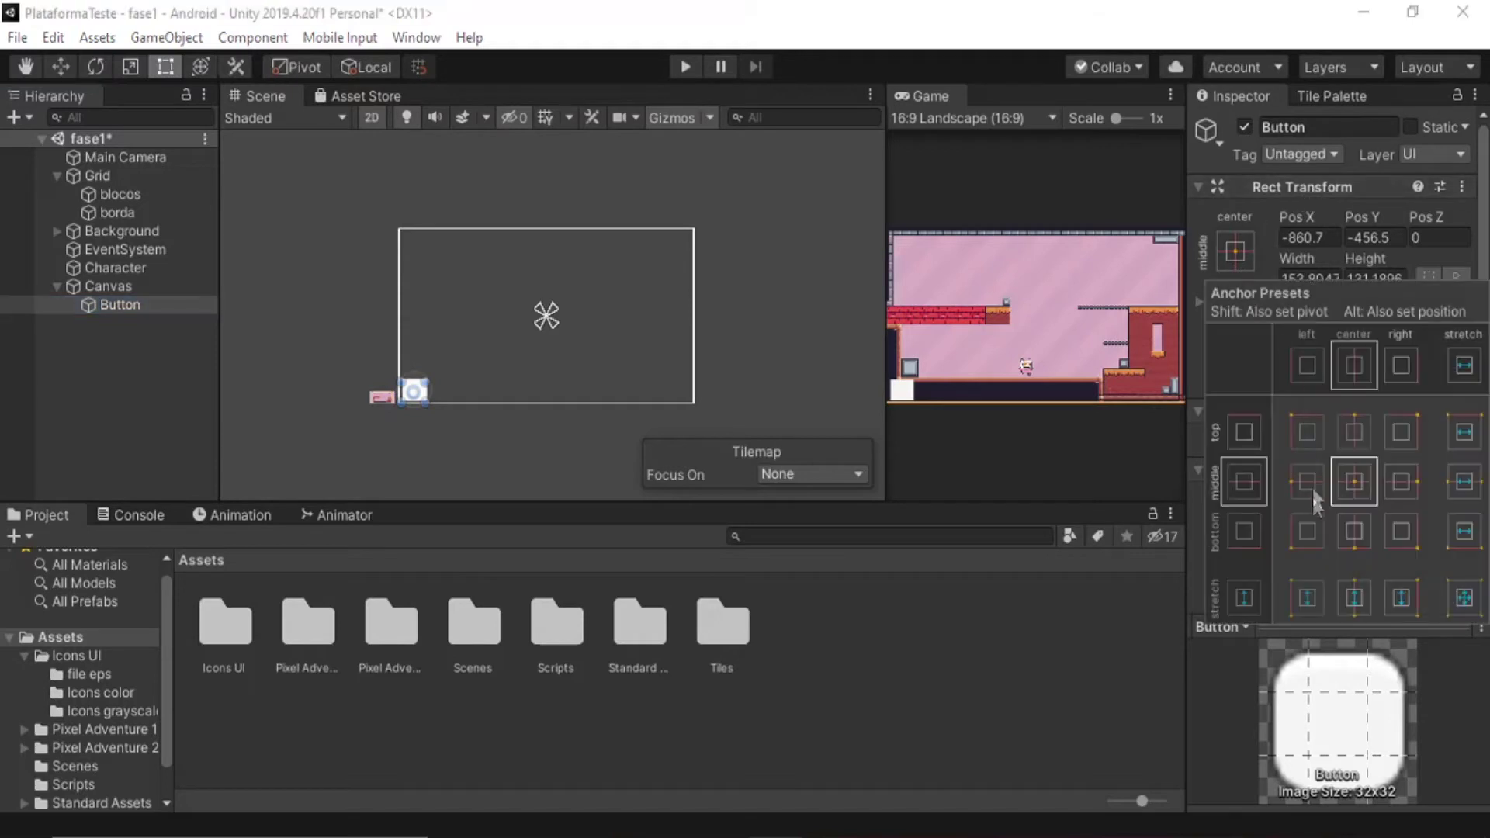
{"action": "left_click", "coordinate": [1306, 534]}
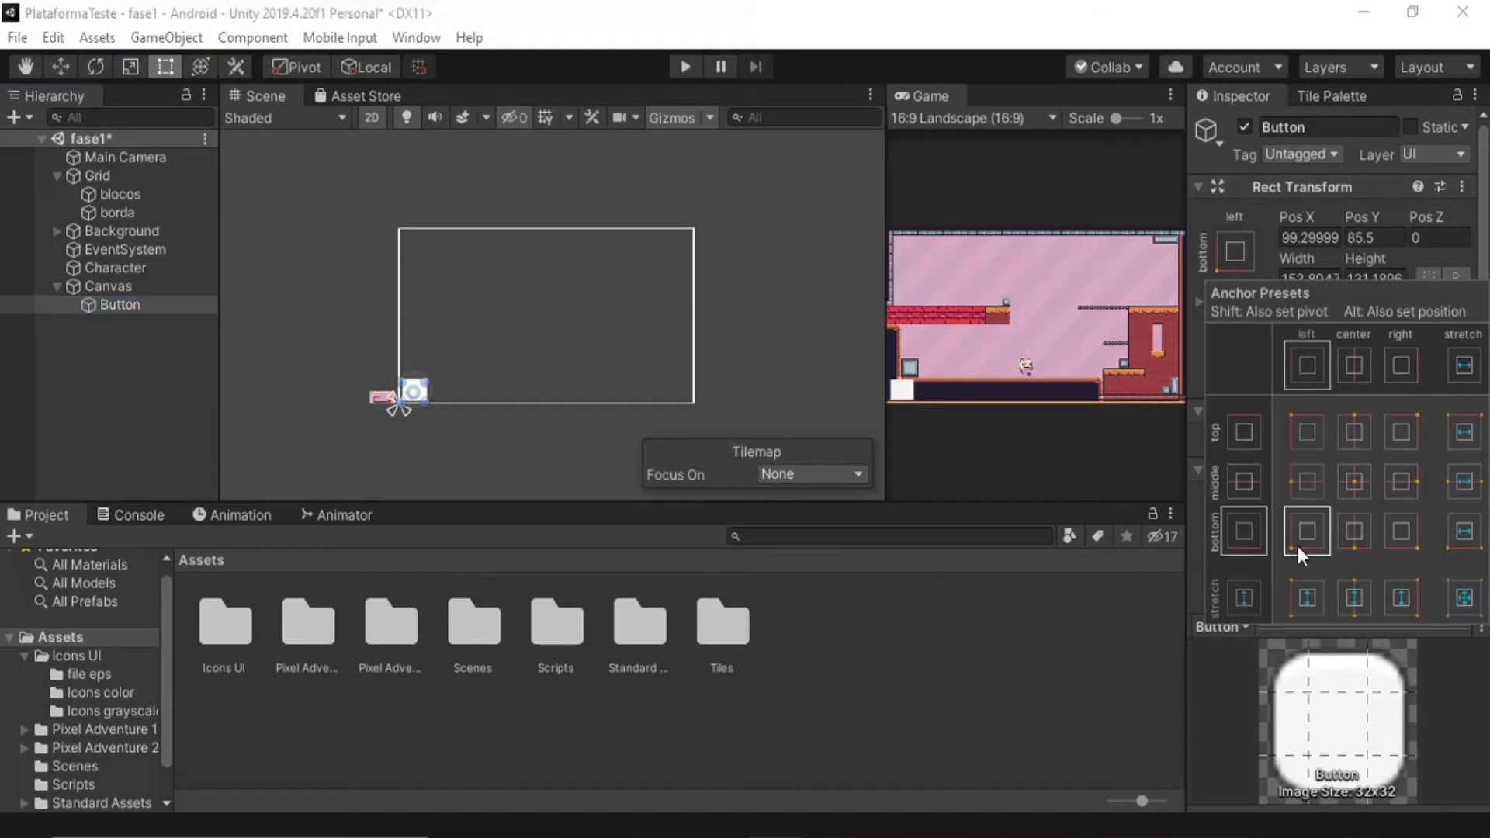
Check the button's placement in the game preview at 800x480 Landscape and 2160x1080 Landscape.
{"action": "left_click", "coordinate": [961, 120]}
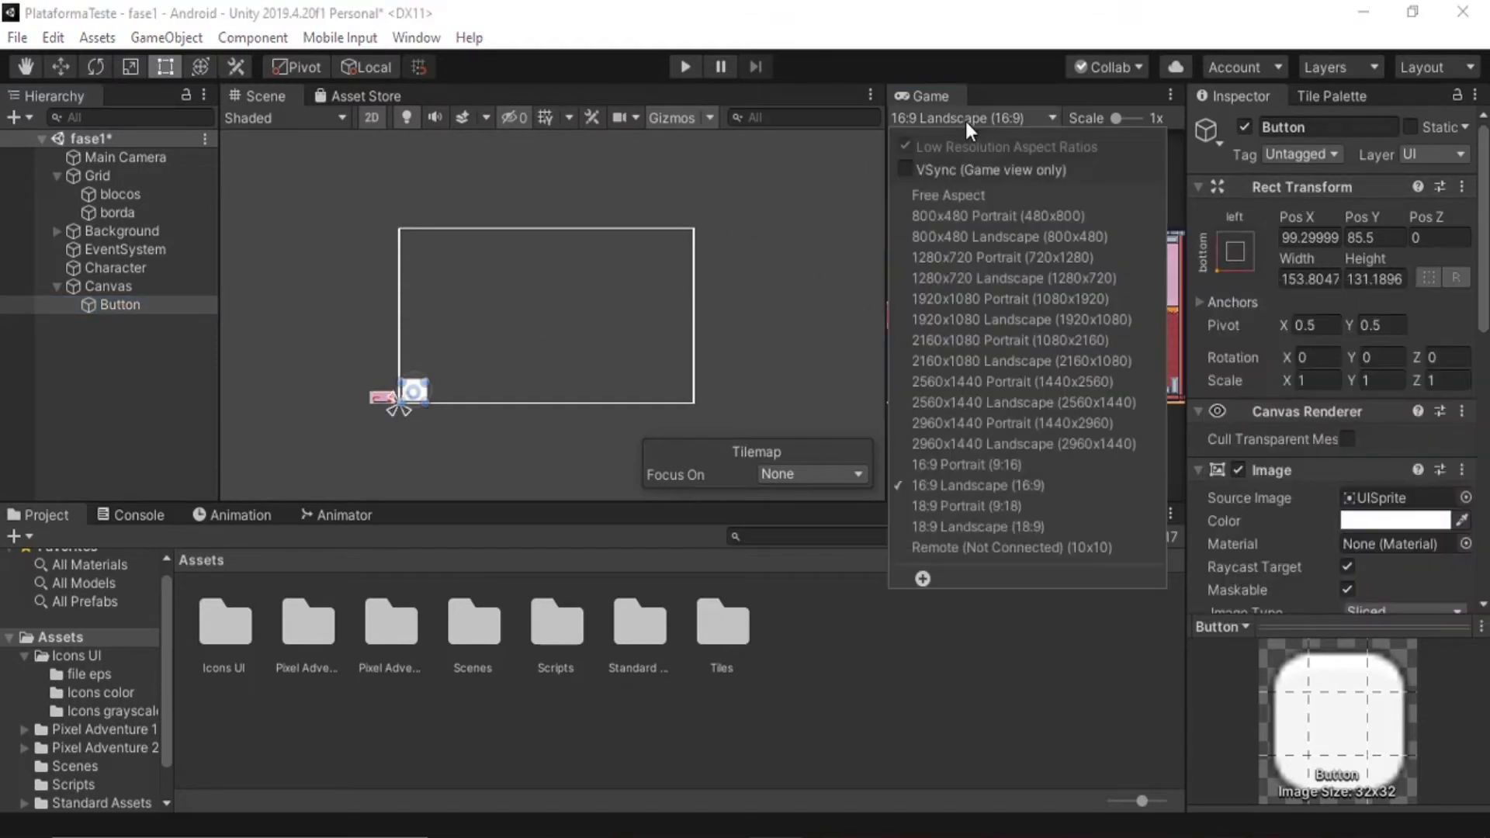
{"action": "left_click", "coordinate": [999, 238]}
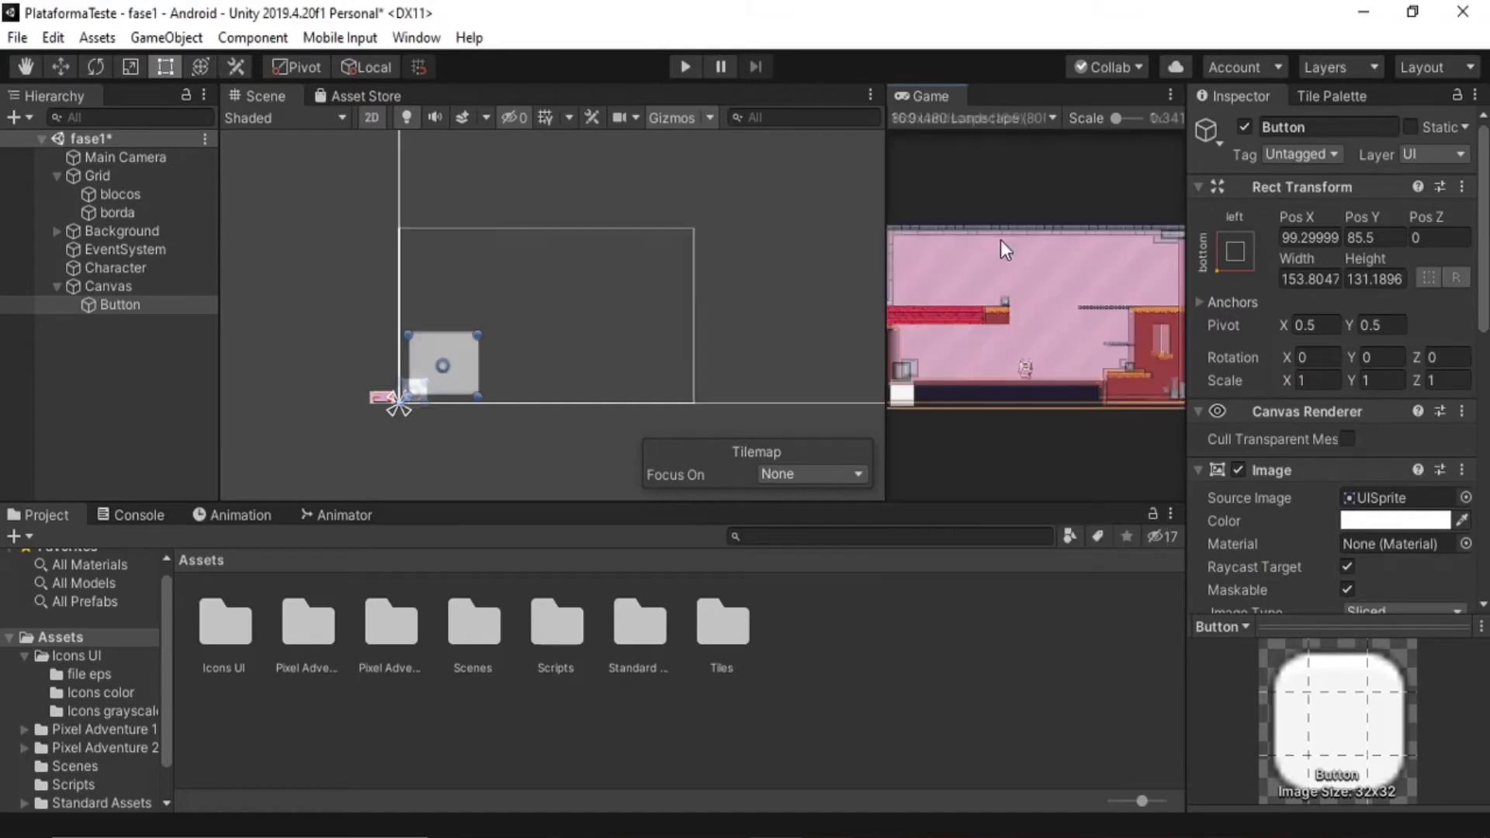
{"action": "left_click", "coordinate": [1001, 118]}
{"action": "left_click", "coordinate": [1004, 361]}
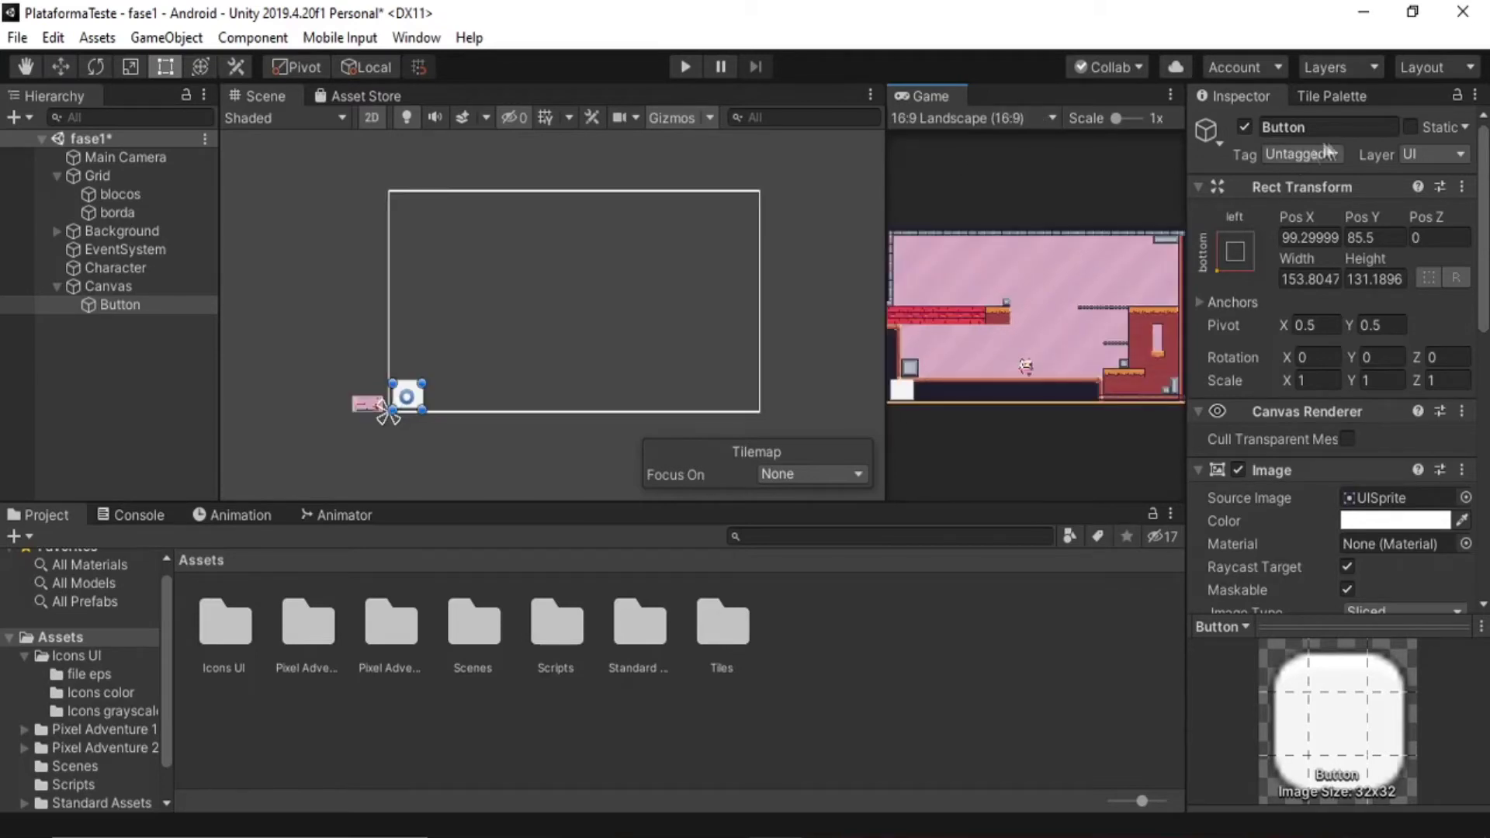
Rename the button object to L and select it in the scene hierarchy.
{"action": "left_click", "coordinate": [1336, 125]}
{"action": "type", "text": "L"}
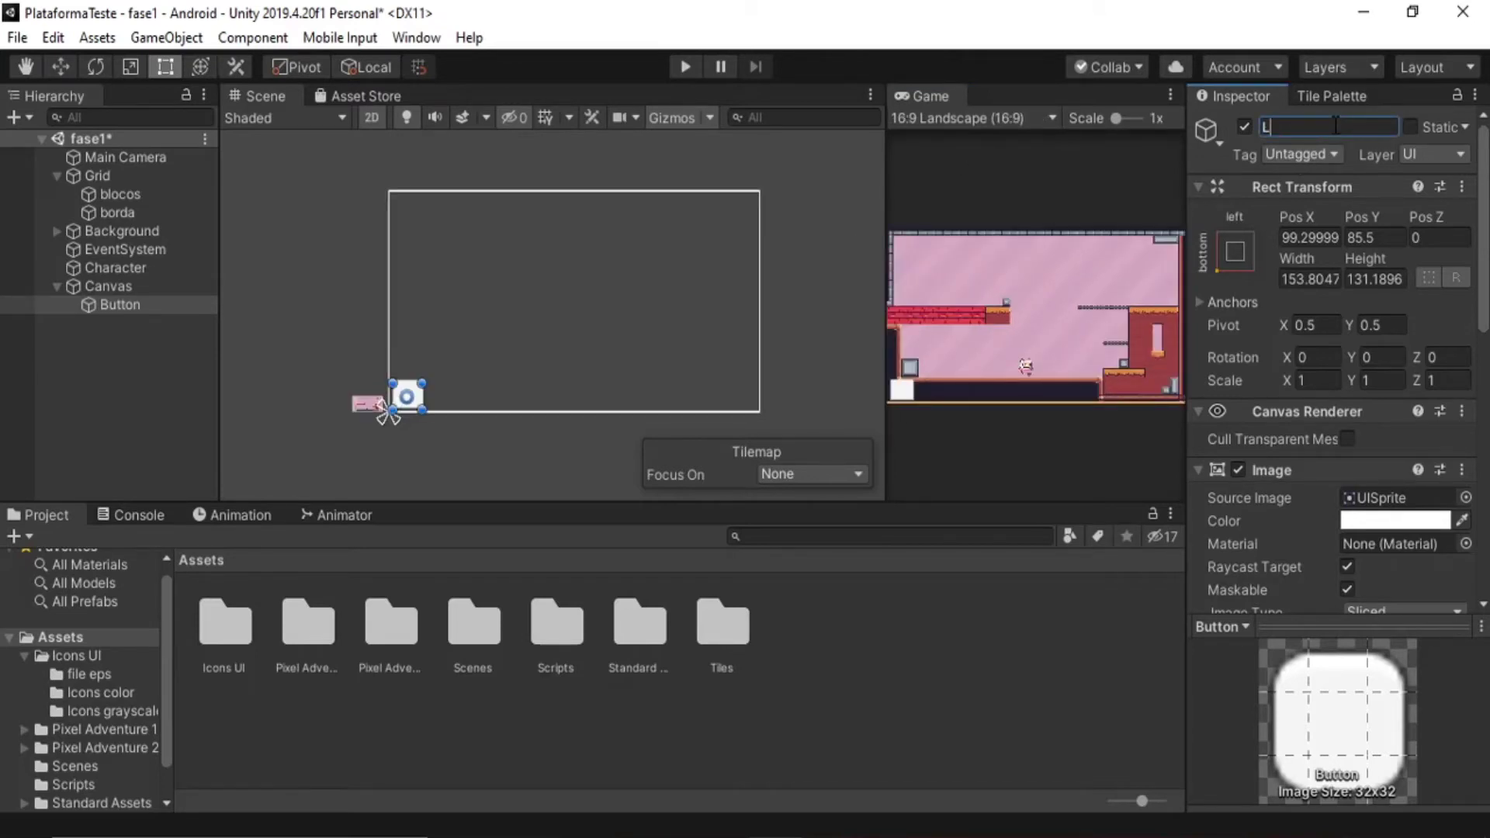
{"action": "left_click", "coordinate": [200, 302]}
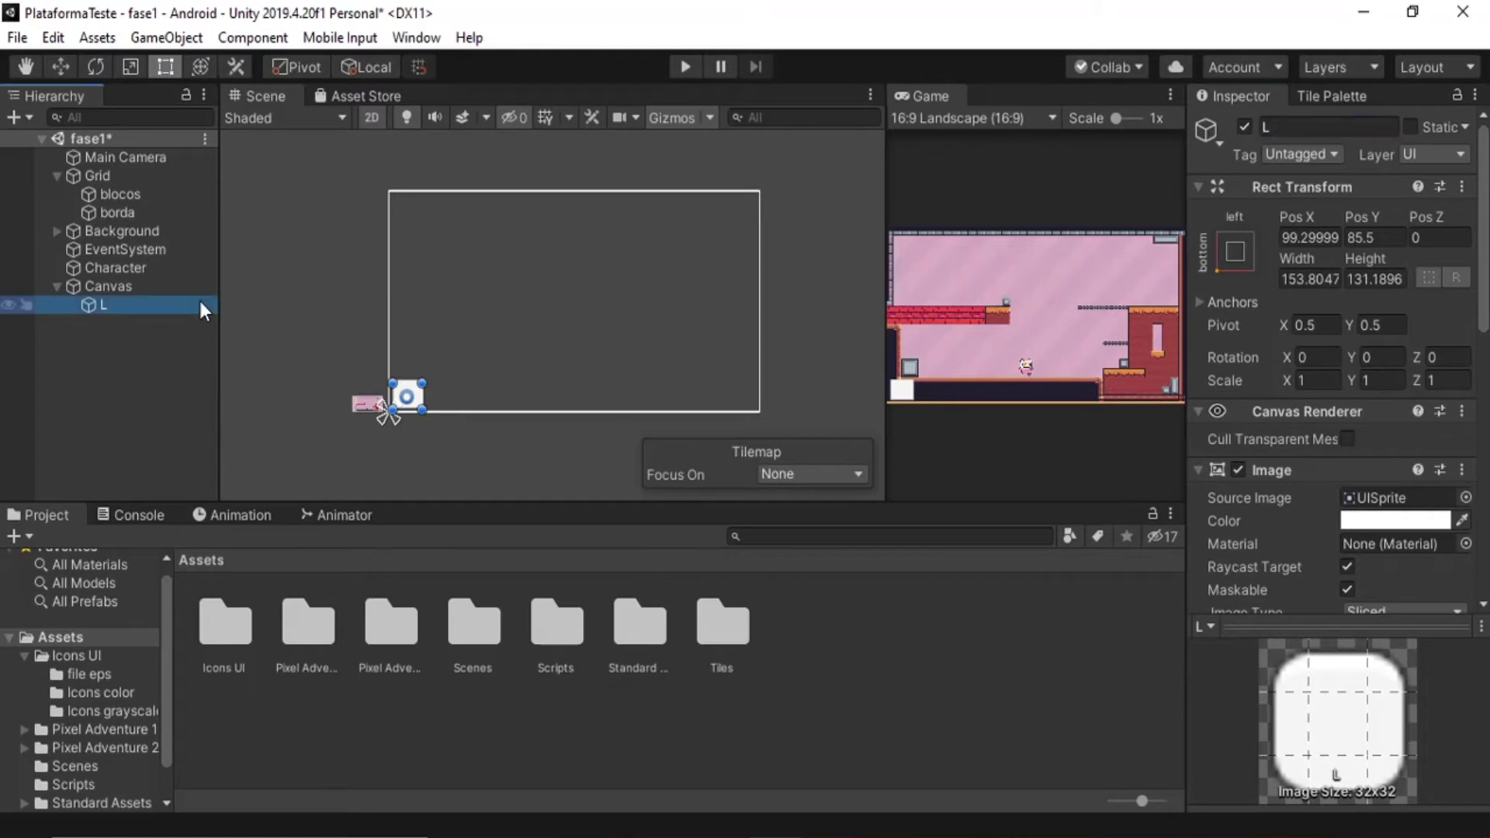
Duplicate the L button, name the copy R, and move it just to the right of L, at about X 287.
{"action": "key", "text": "ctrl+d"}
{"action": "left_click", "coordinate": [1319, 126]}
{"action": "type", "text": "R"}
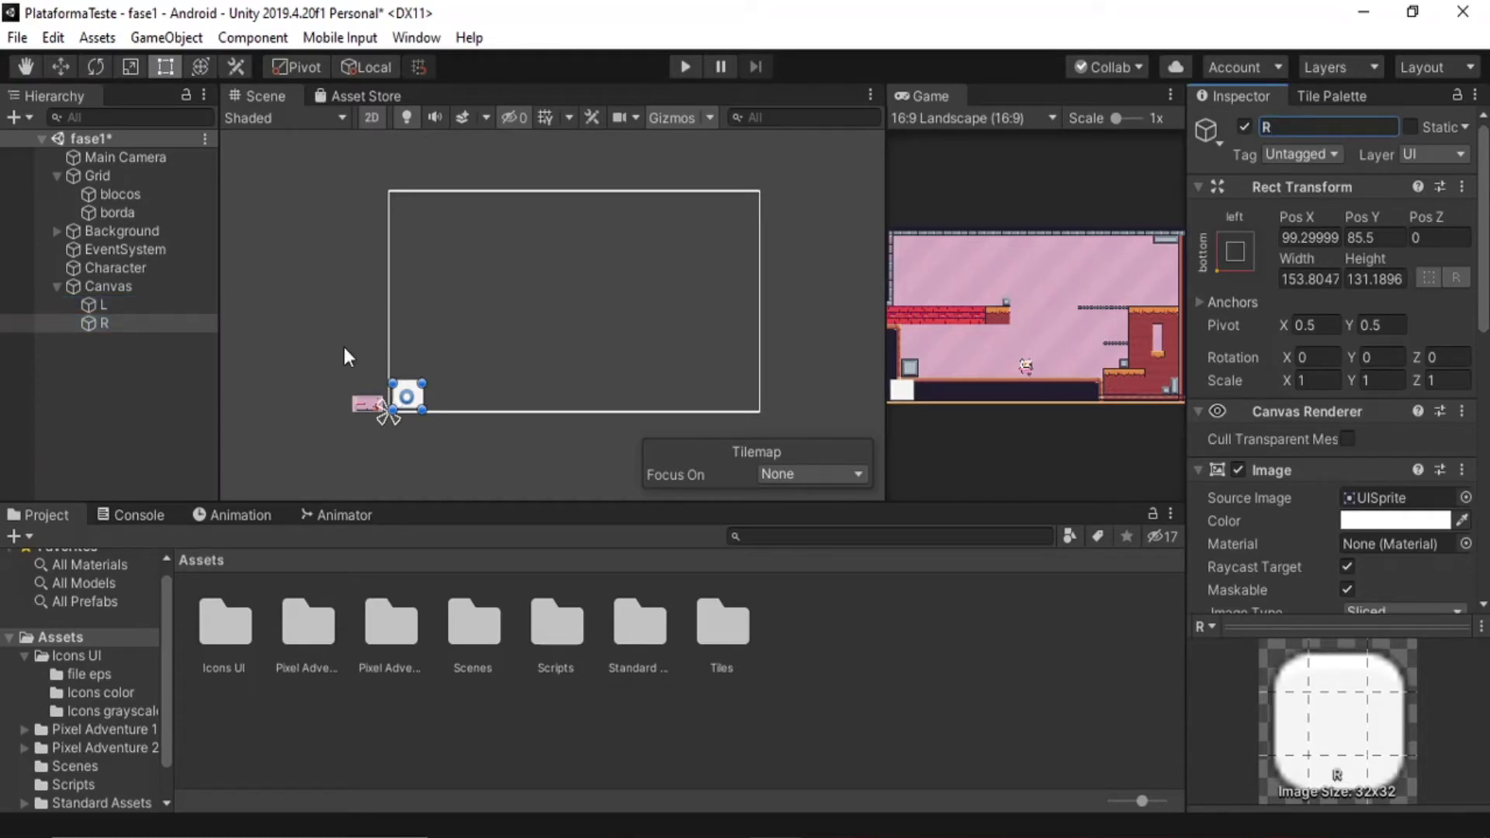
{"action": "type", "text": "w"}
{"action": "left_click_drag", "start_coordinate": [472, 396], "coordinate": [508, 394]}
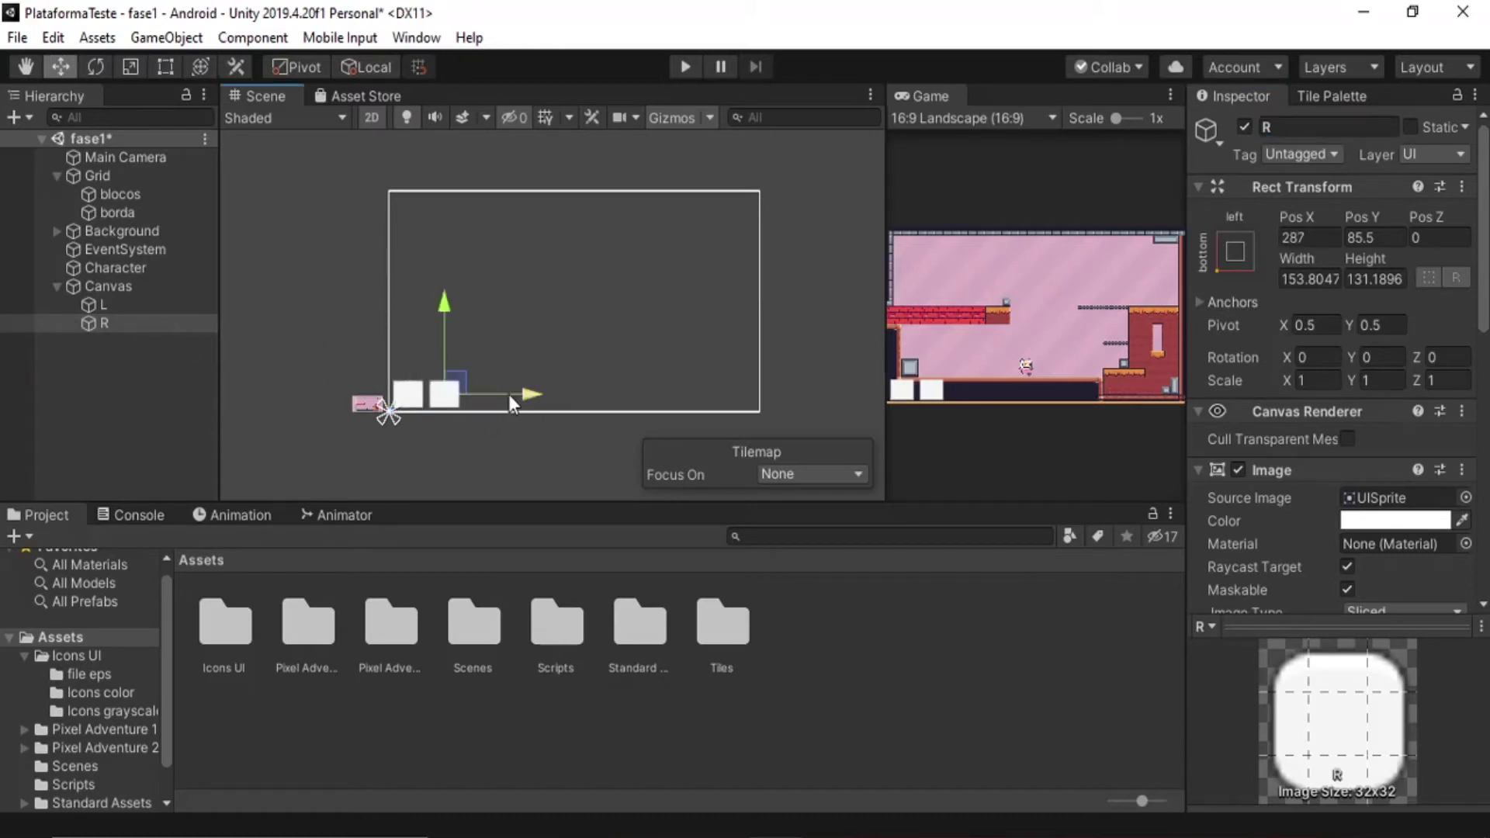
Duplicate the R button and name the copy Jump.
{"action": "left_click", "coordinate": [107, 324]}
{"action": "key", "text": "ctrl+d"}
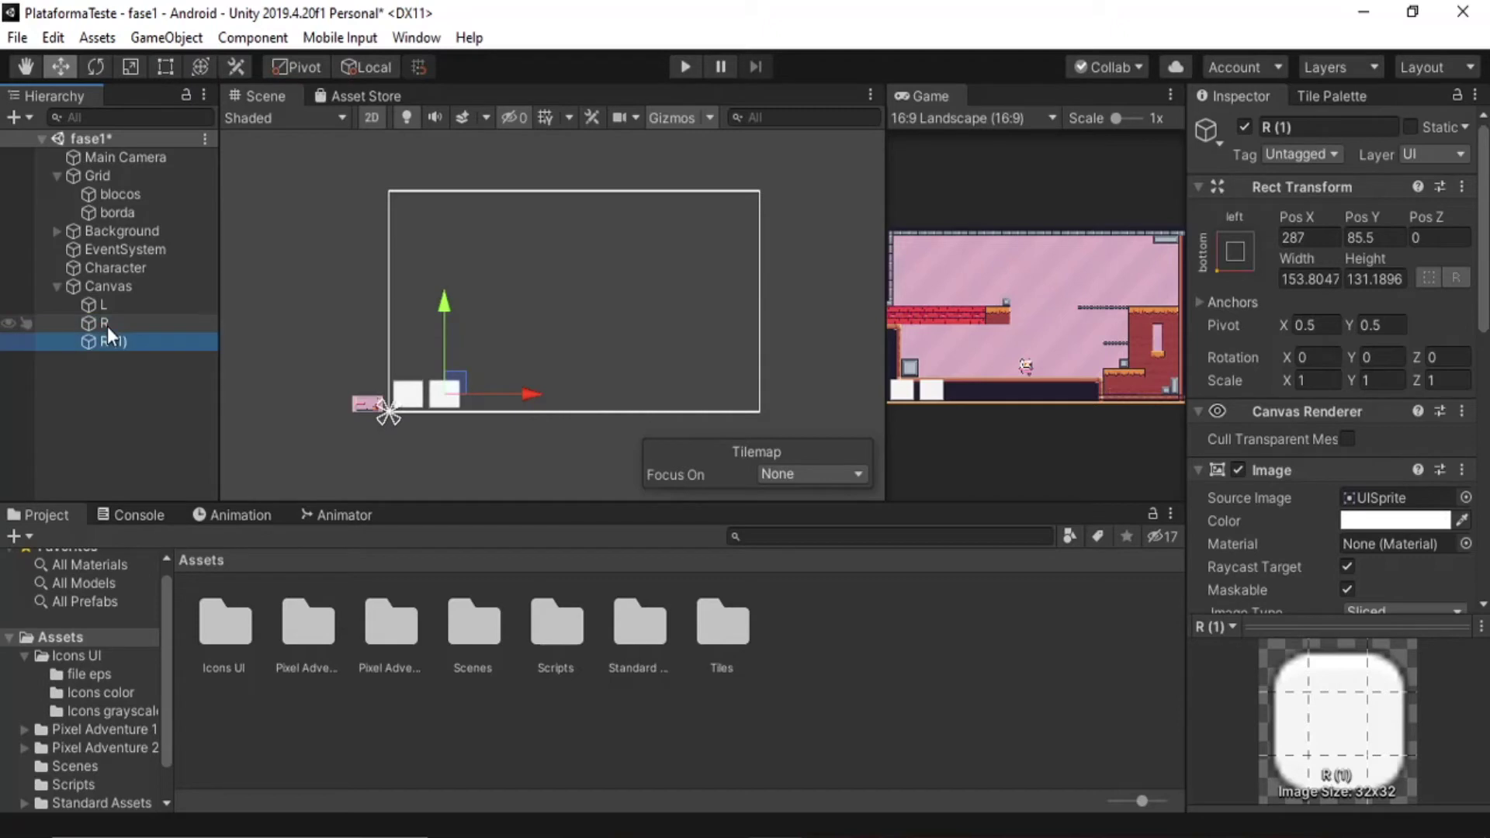
{"action": "left_click", "coordinate": [1308, 124]}
{"action": "type", "text": "Jump"}
{"action": "key", "text": "Return"}
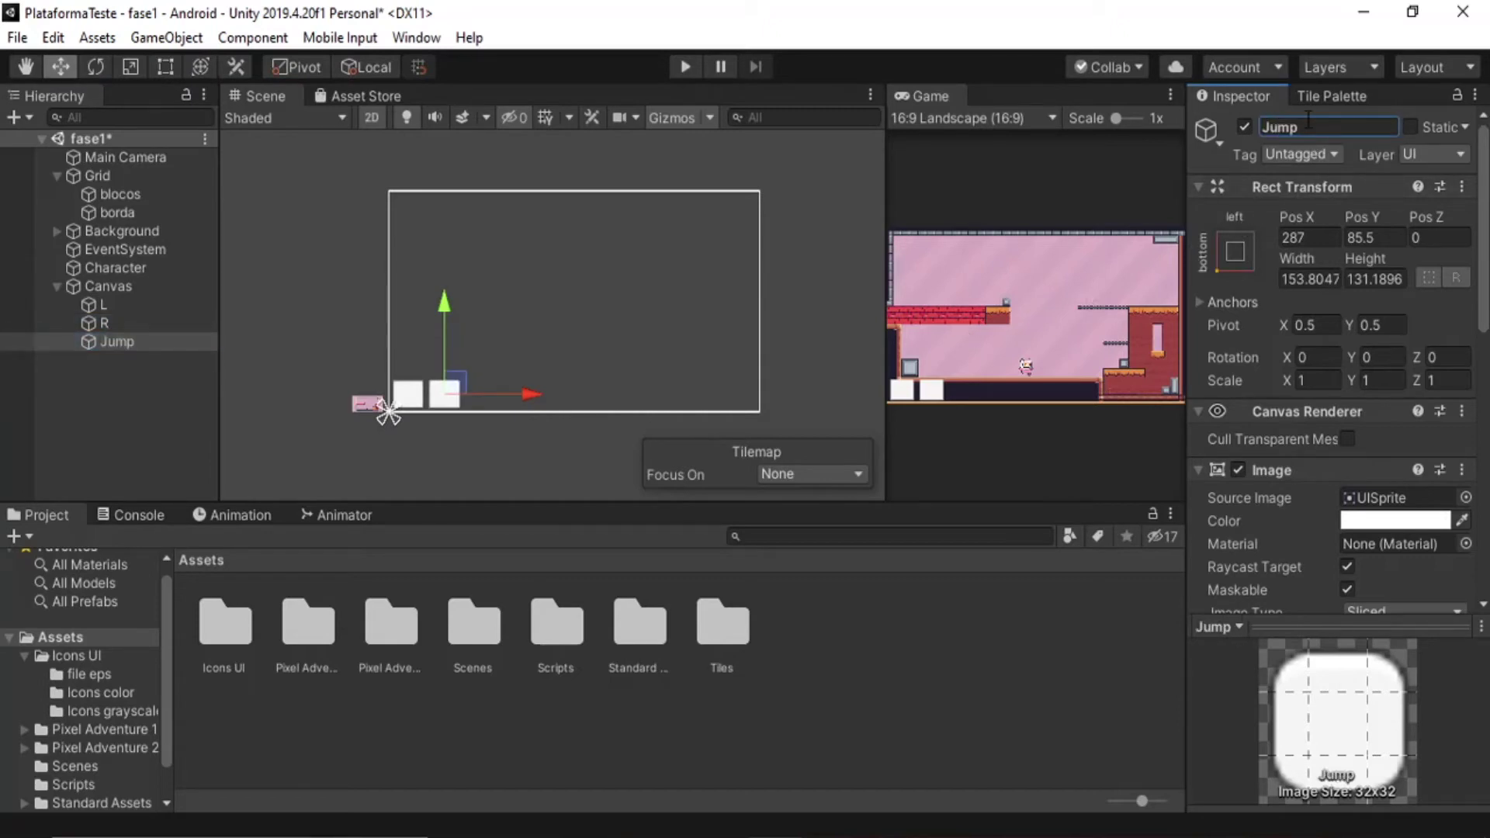
Move the Jump button horizontally to the canvas's lower-right corner and anchor it to the bottom right.
{"action": "left_click", "coordinate": [1241, 250]}
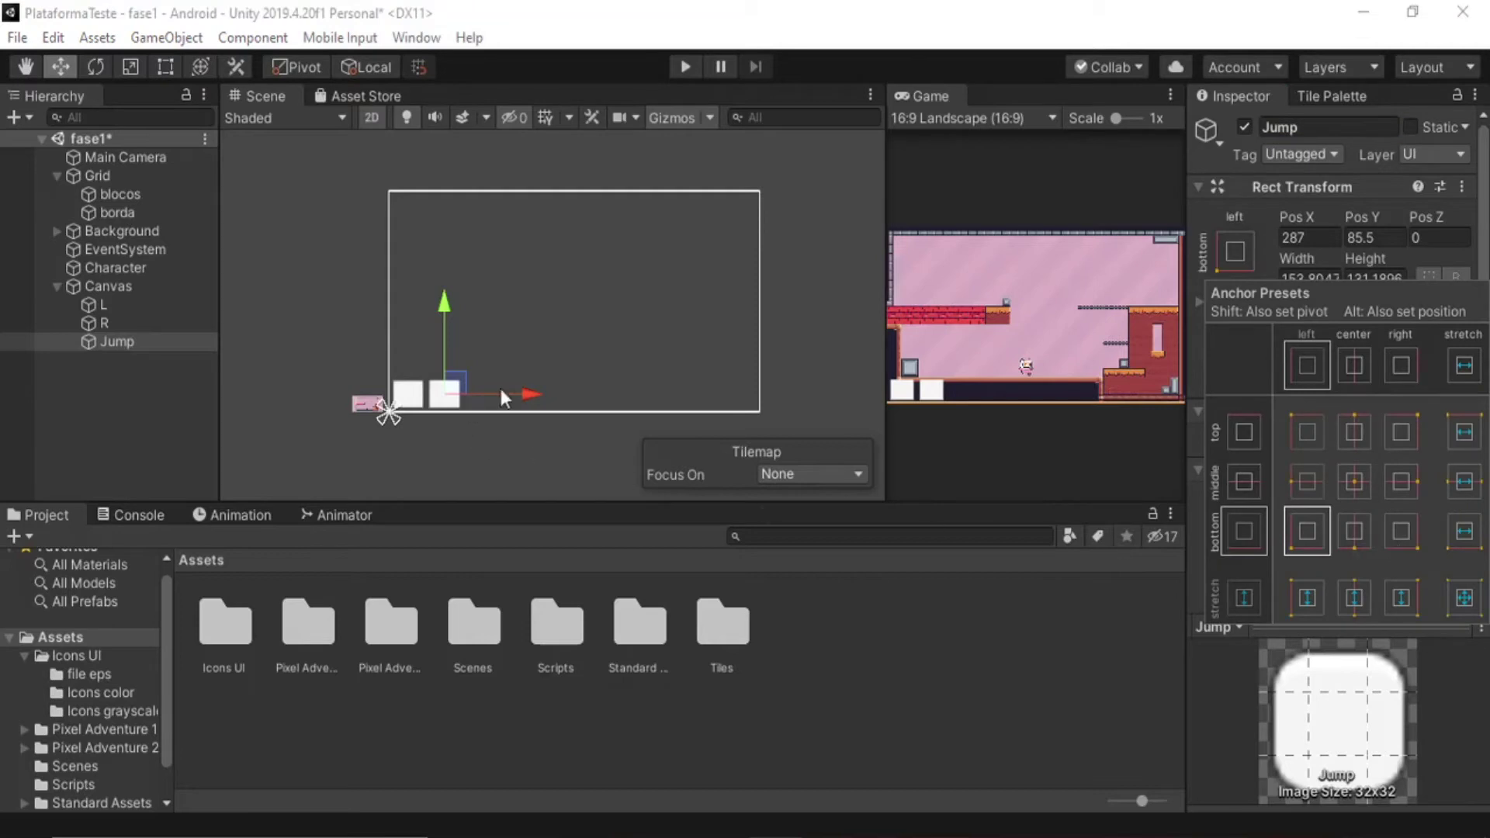
{"action": "left_click", "coordinate": [504, 395]}
{"action": "left_click_drag", "start_coordinate": [547, 392], "coordinate": [827, 388]}
{"action": "left_click", "coordinate": [1232, 252]}
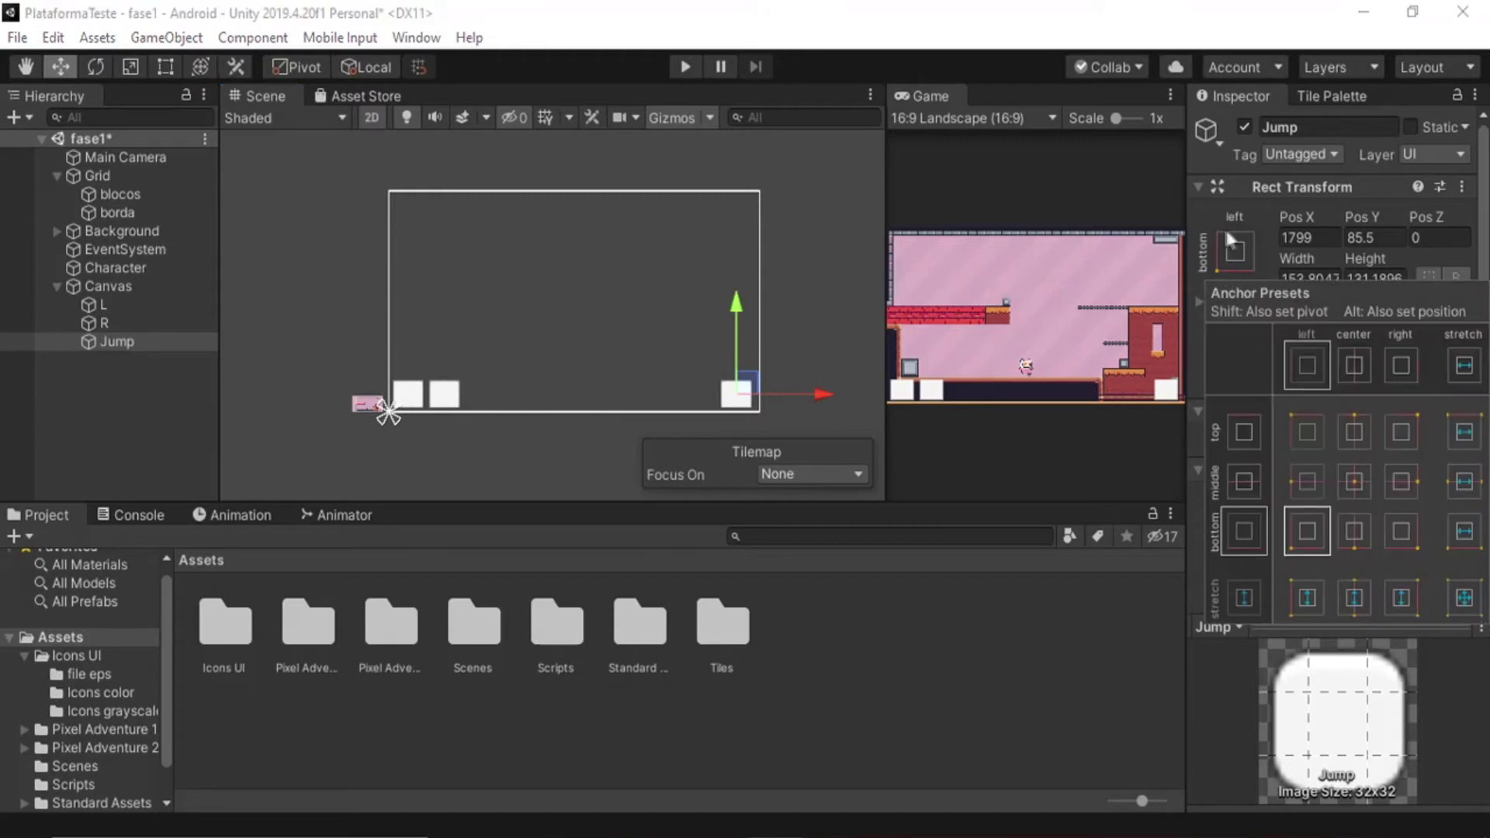
{"action": "left_click", "coordinate": [1406, 531]}
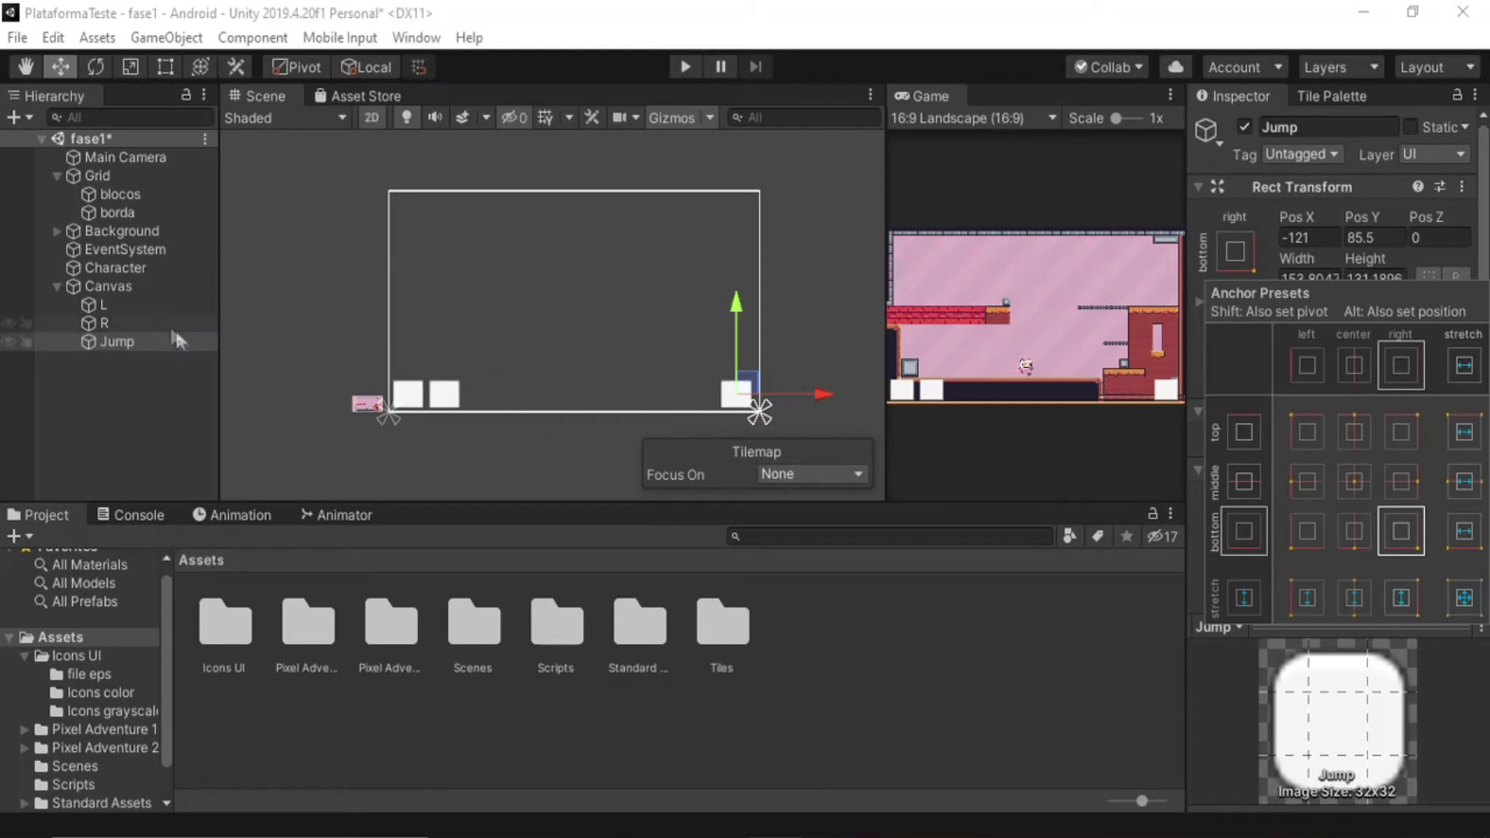
Assign the left-arrow sprite 55 from the Icons color folder as the L button's source image.
{"action": "left_click", "coordinate": [153, 314]}
{"action": "left_click", "coordinate": [153, 306]}
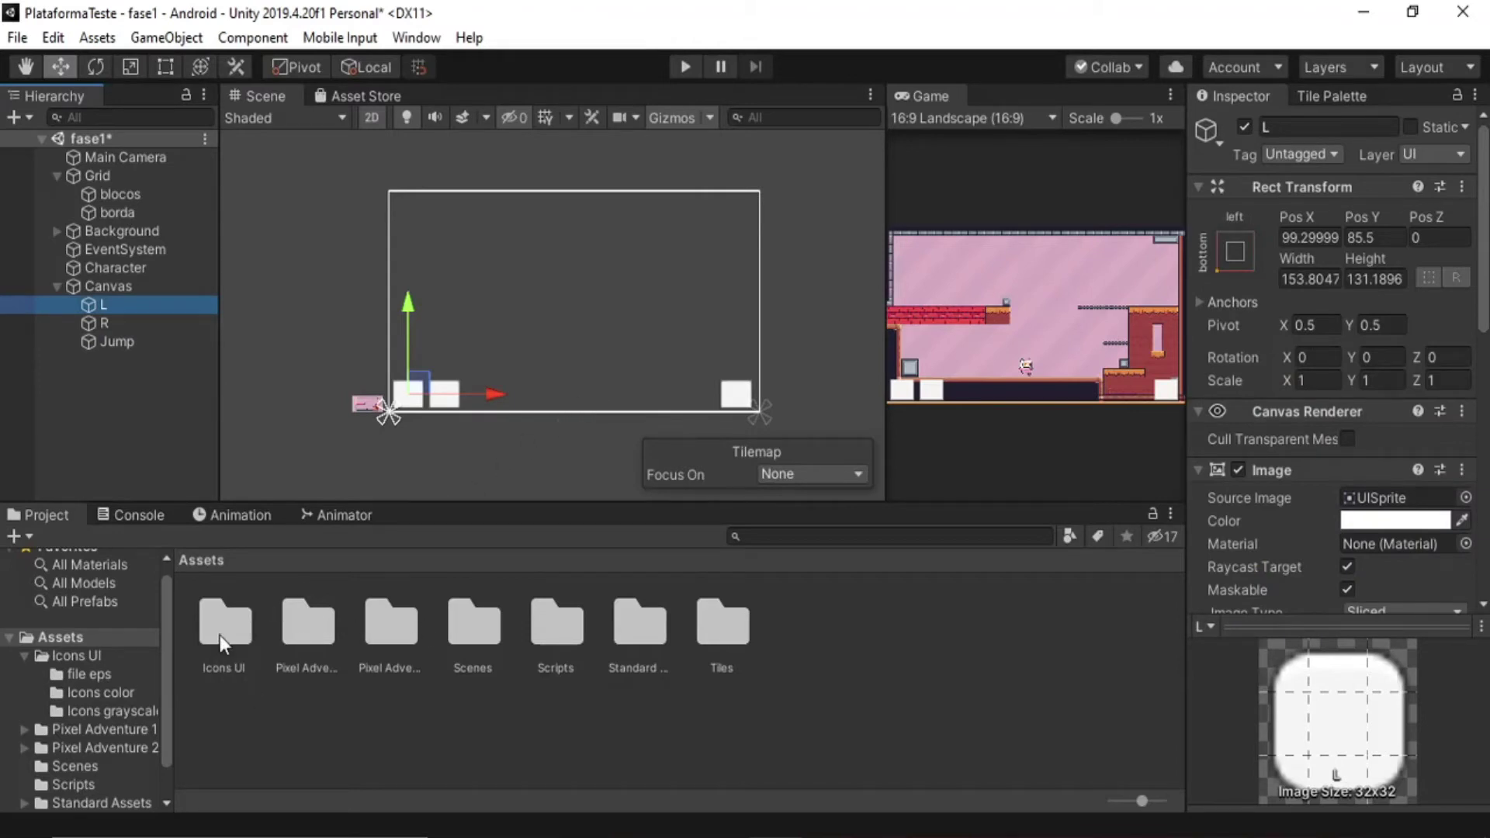
{"action": "double_click", "coordinate": [239, 626]}
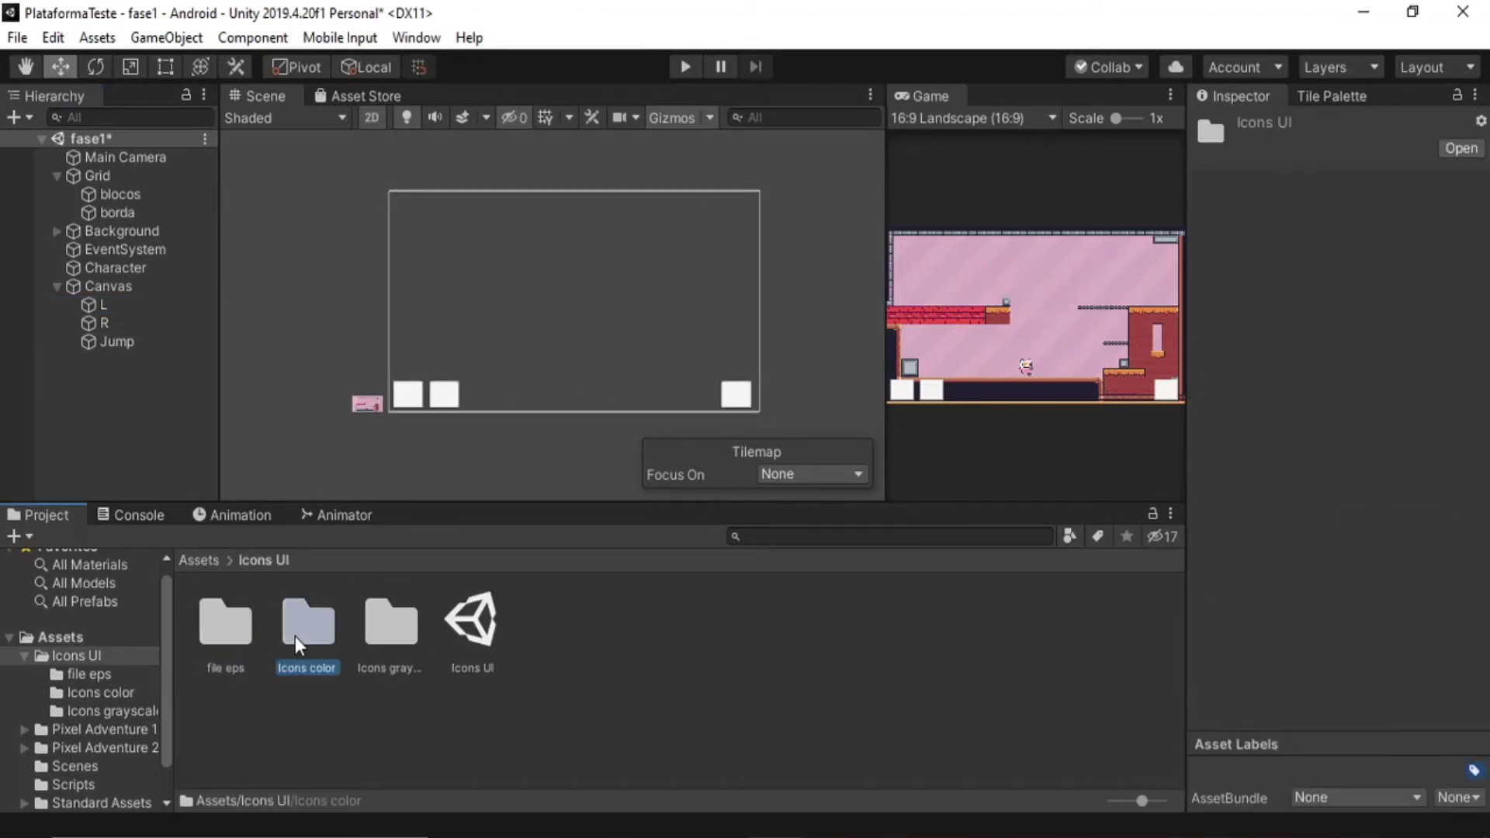
{"action": "double_click", "coordinate": [295, 636]}
{"action": "left_click_drag", "start_coordinate": [223, 674], "coordinate": [1389, 292]}
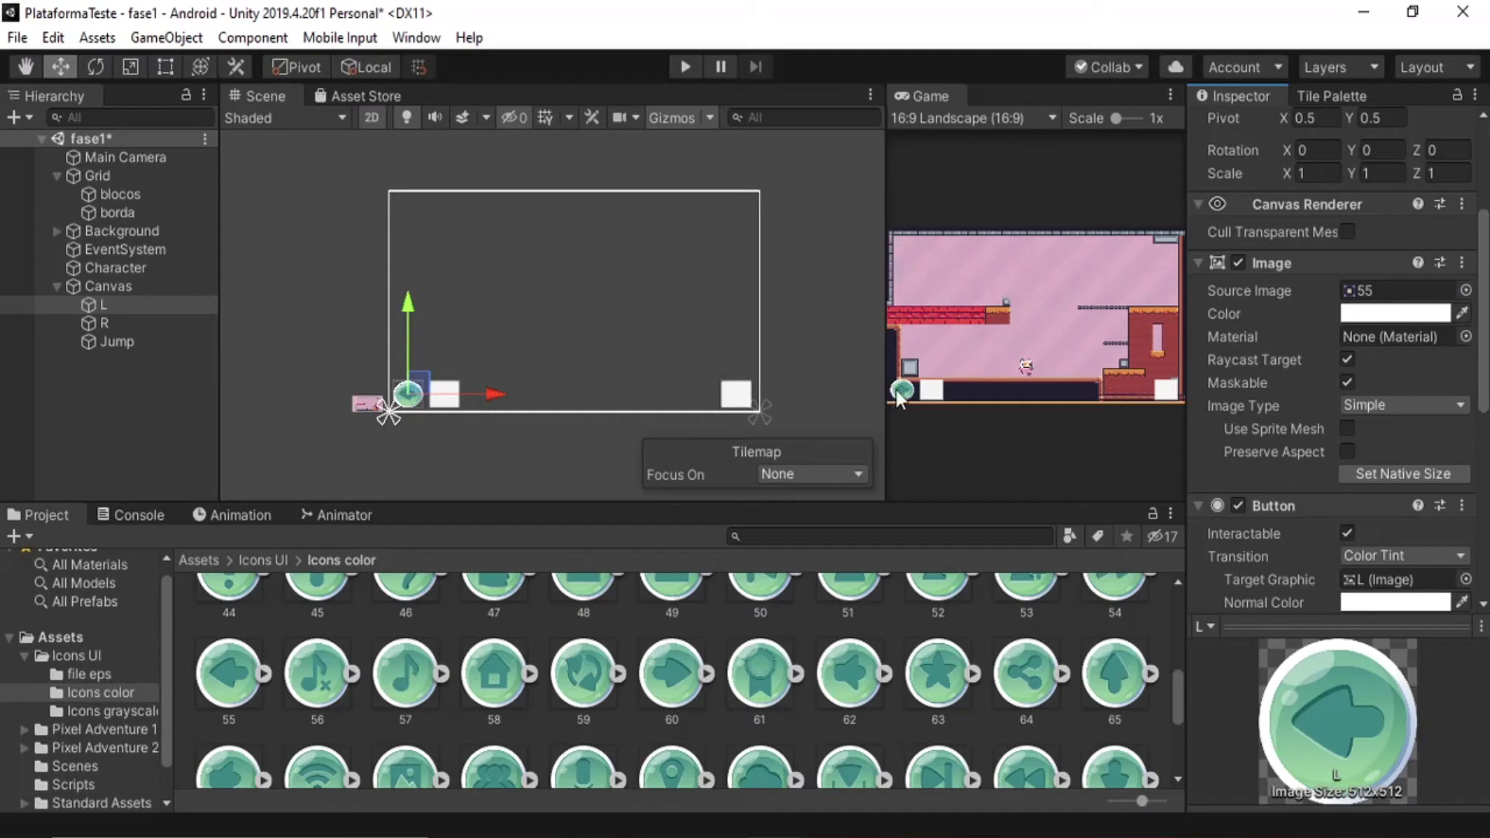
Set the R button's source image to right-arrow sprite 60 and the Jump button's to up-arrow sprite 65.
{"action": "left_click", "coordinate": [104, 322]}
{"action": "left_click_drag", "start_coordinate": [671, 675], "coordinate": [1388, 290]}
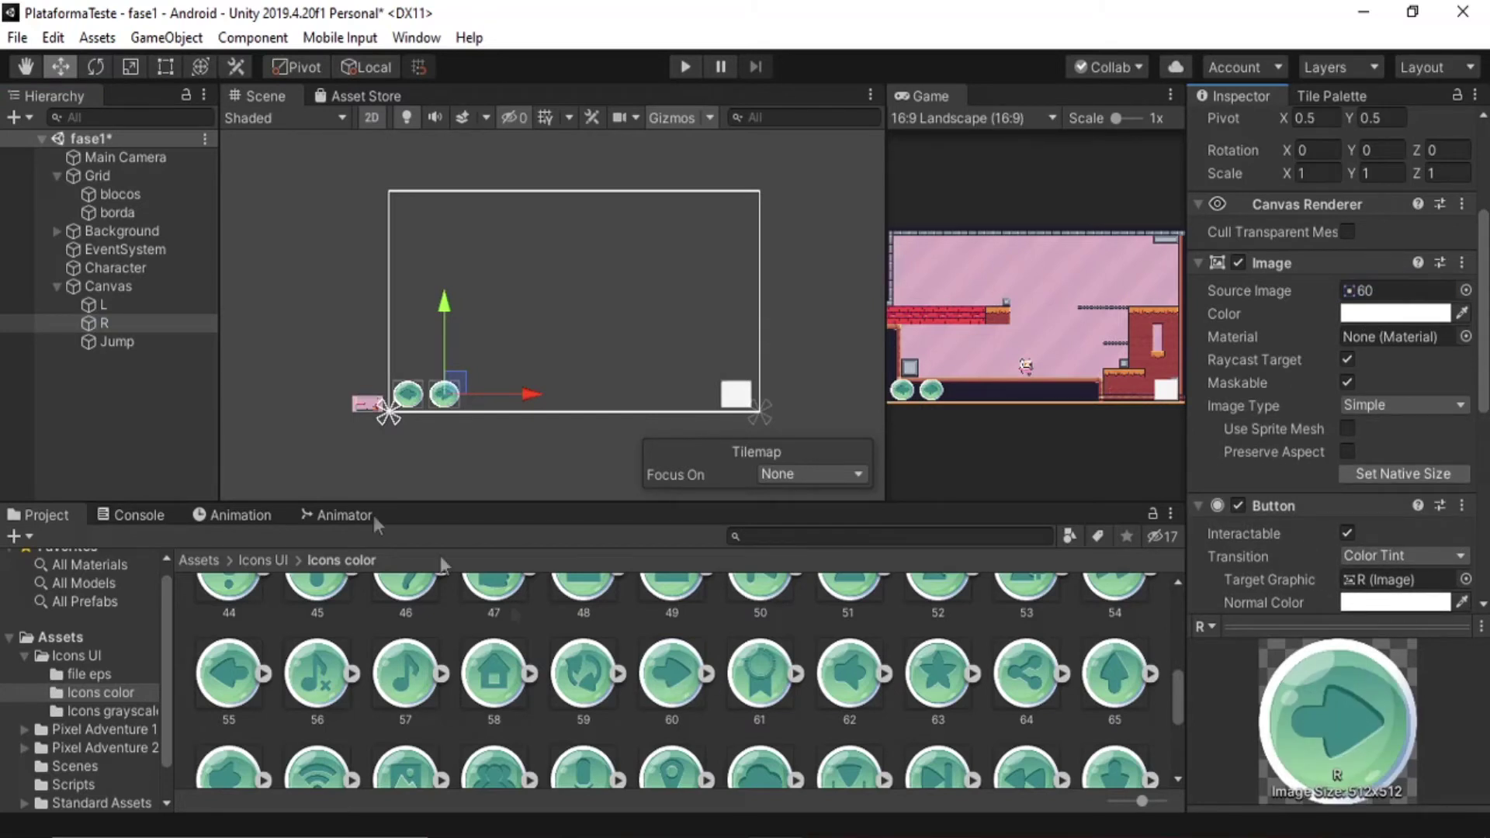
{"action": "left_click", "coordinate": [172, 343]}
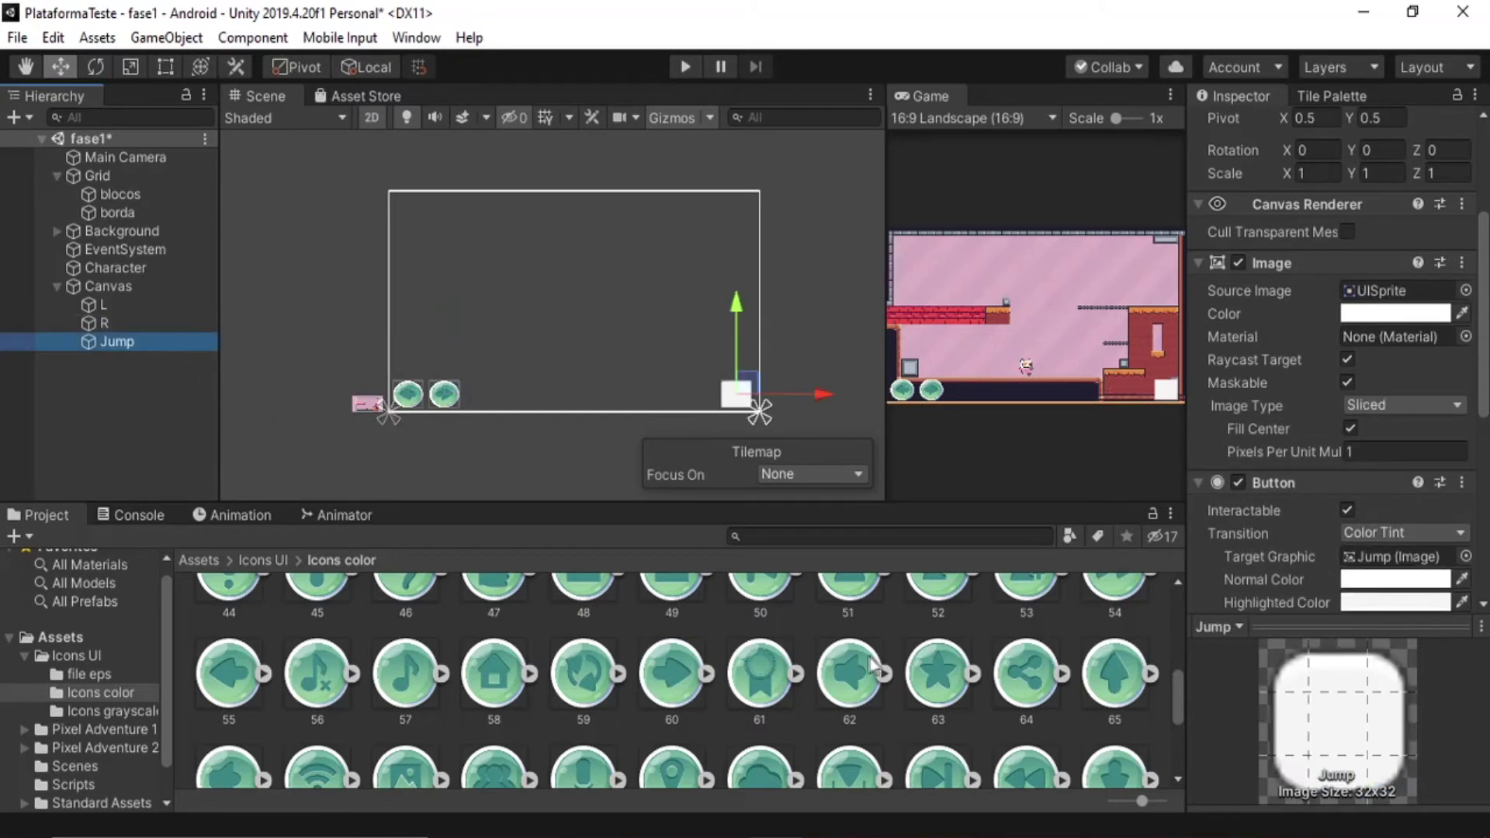
{"action": "left_click_drag", "start_coordinate": [1115, 673], "coordinate": [1386, 291]}
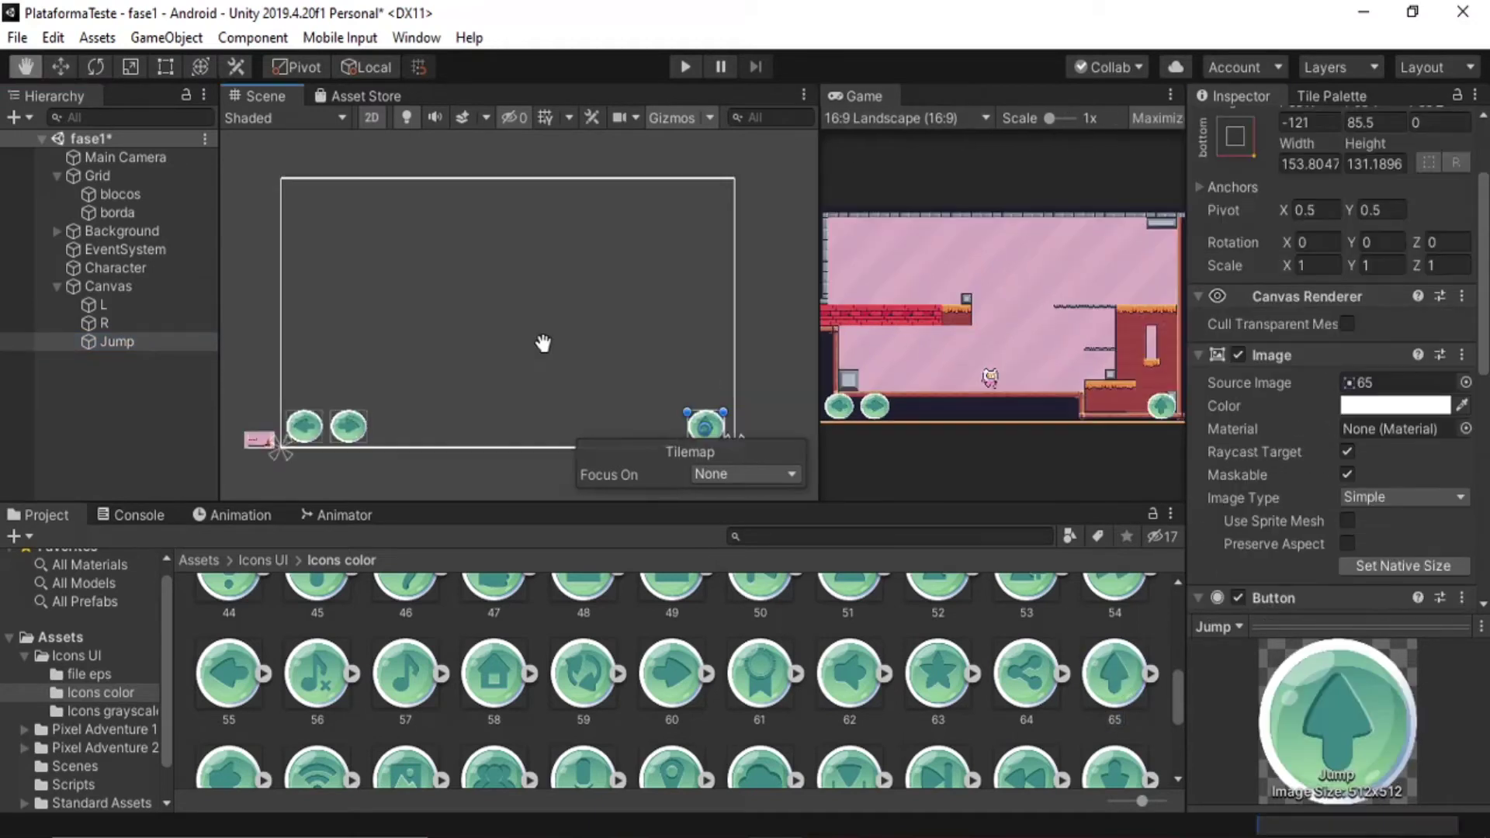
{"action": "middle_click_drag", "start_coordinate": [543, 343], "coordinate": [549, 341]}
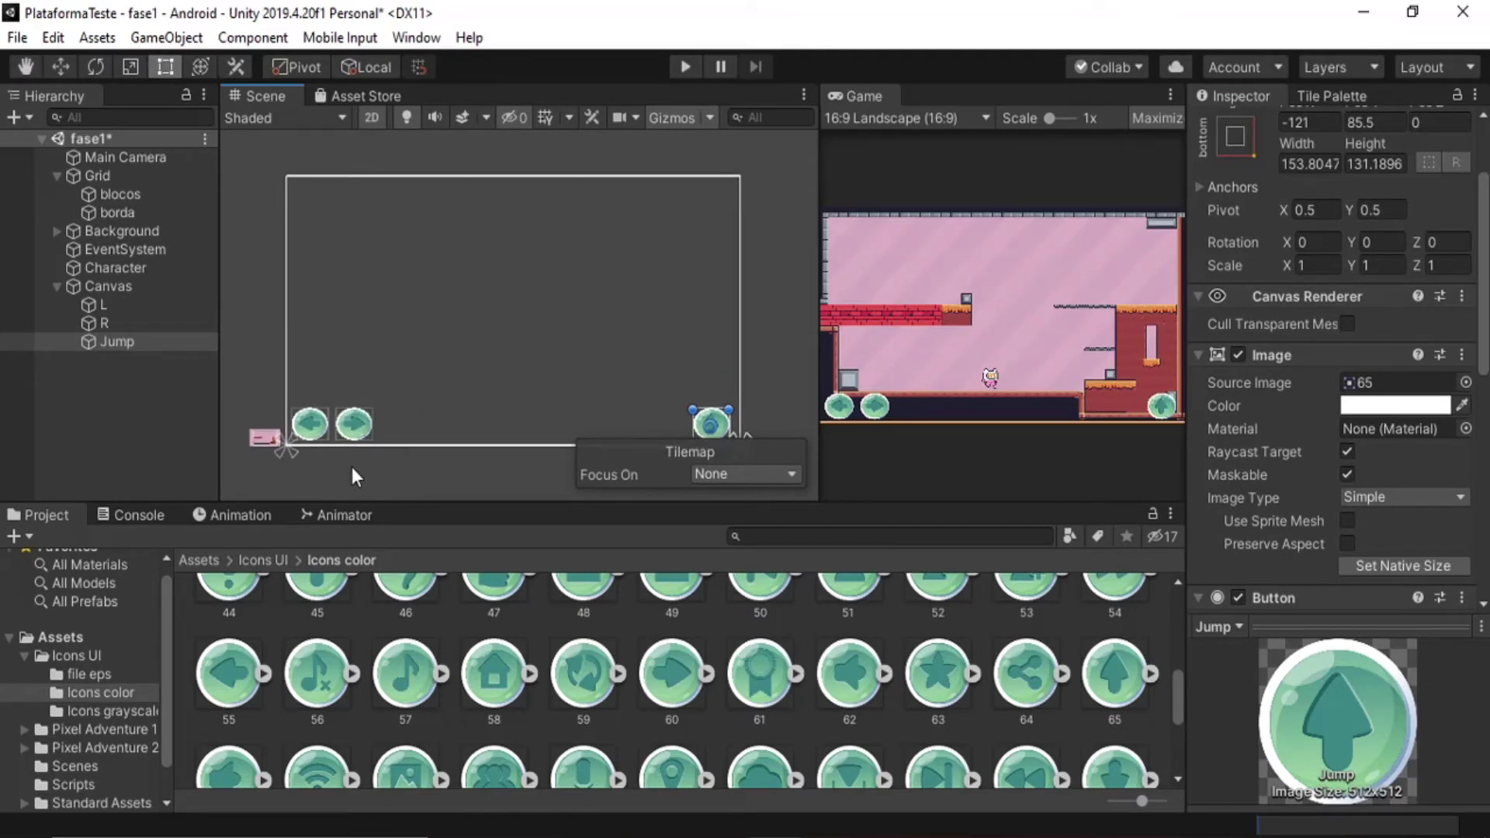
Open the Scripts folder of CrossPlatformInput inside the project's Standard Assets.
{"action": "left_click", "coordinate": [188, 559]}
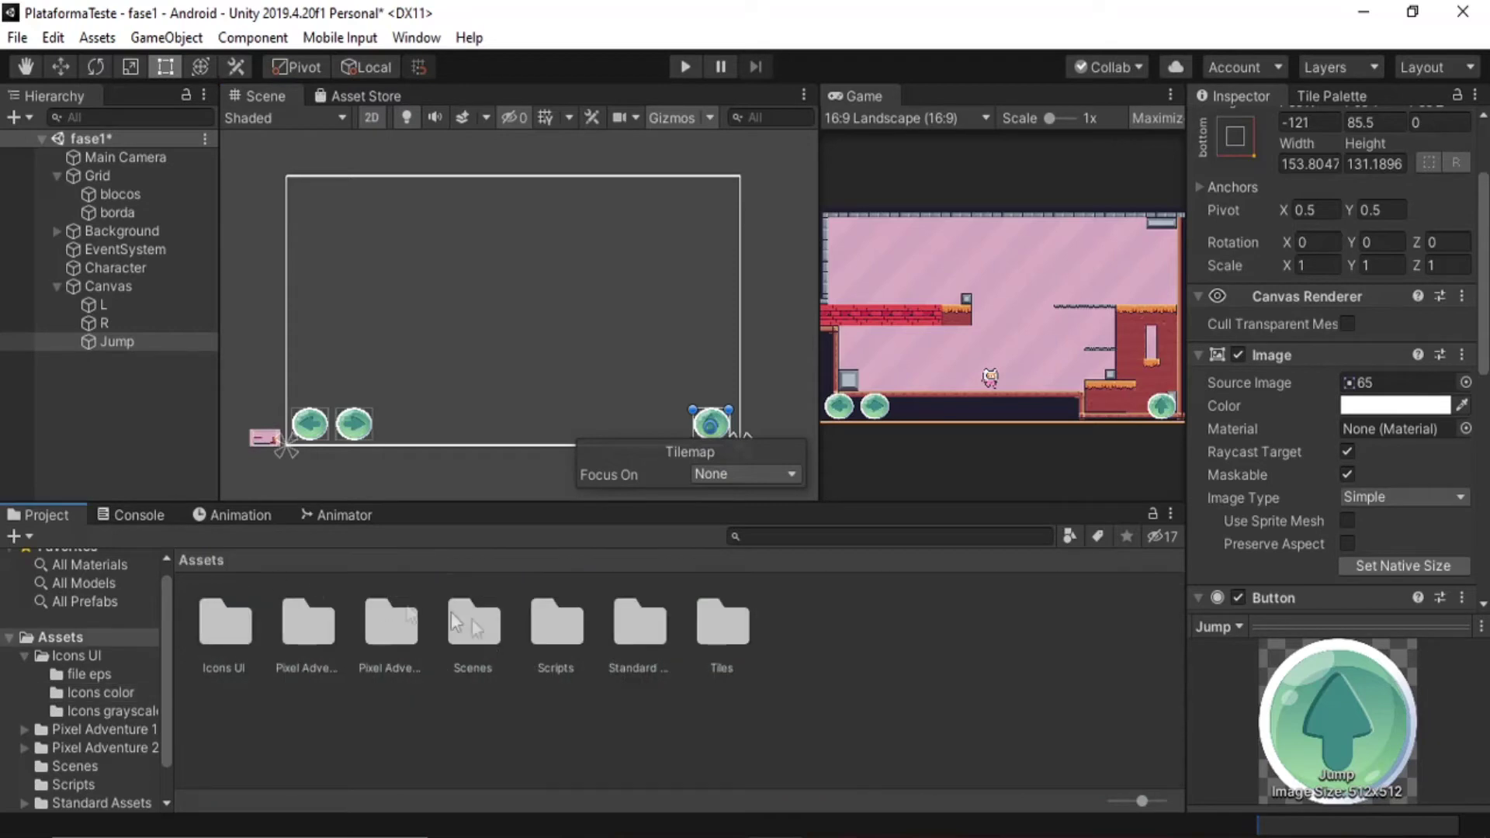
{"action": "double_click", "coordinate": [646, 627]}
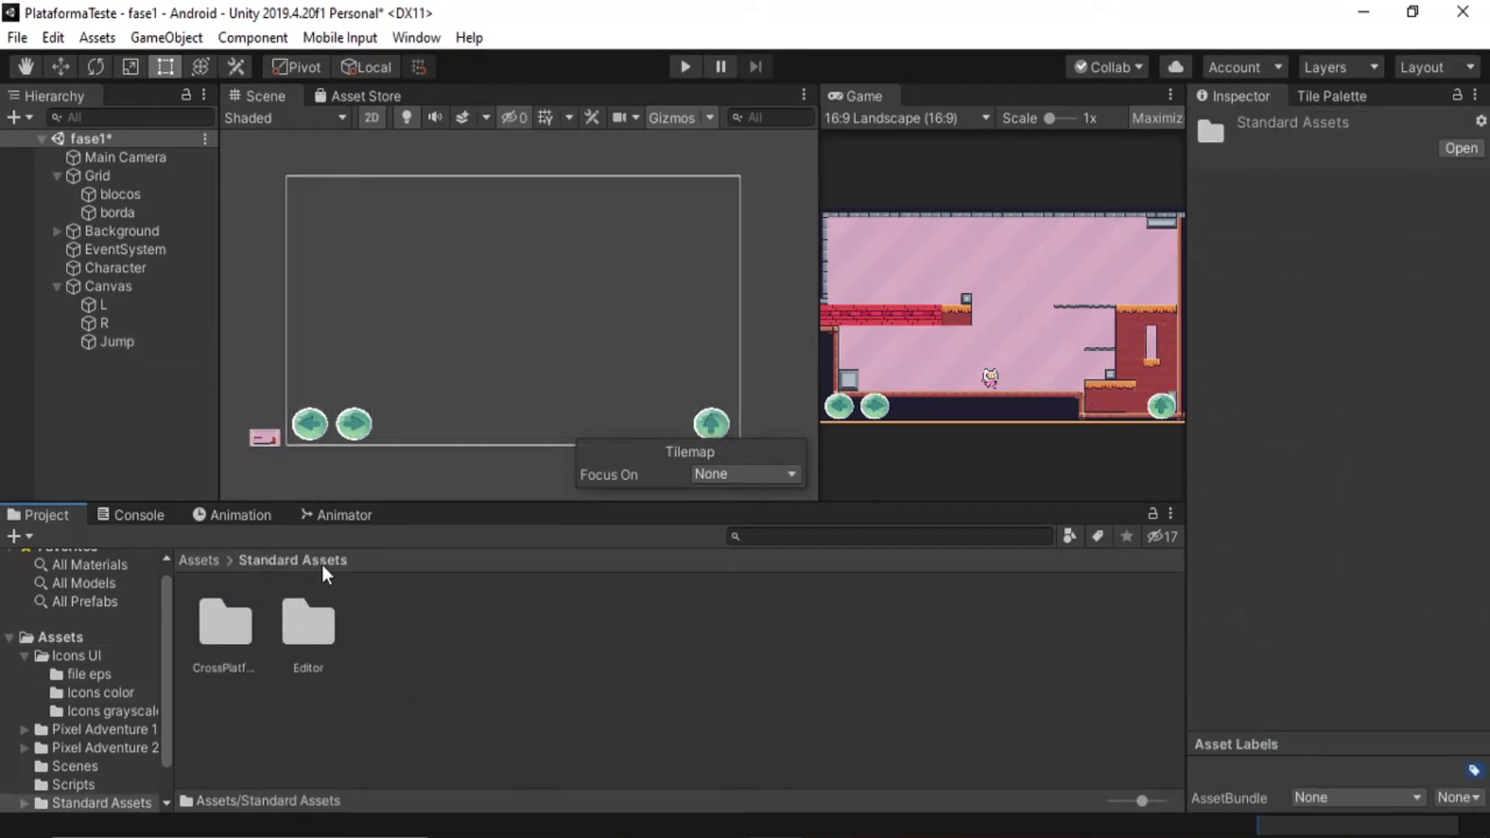
{"action": "double_click", "coordinate": [231, 627]}
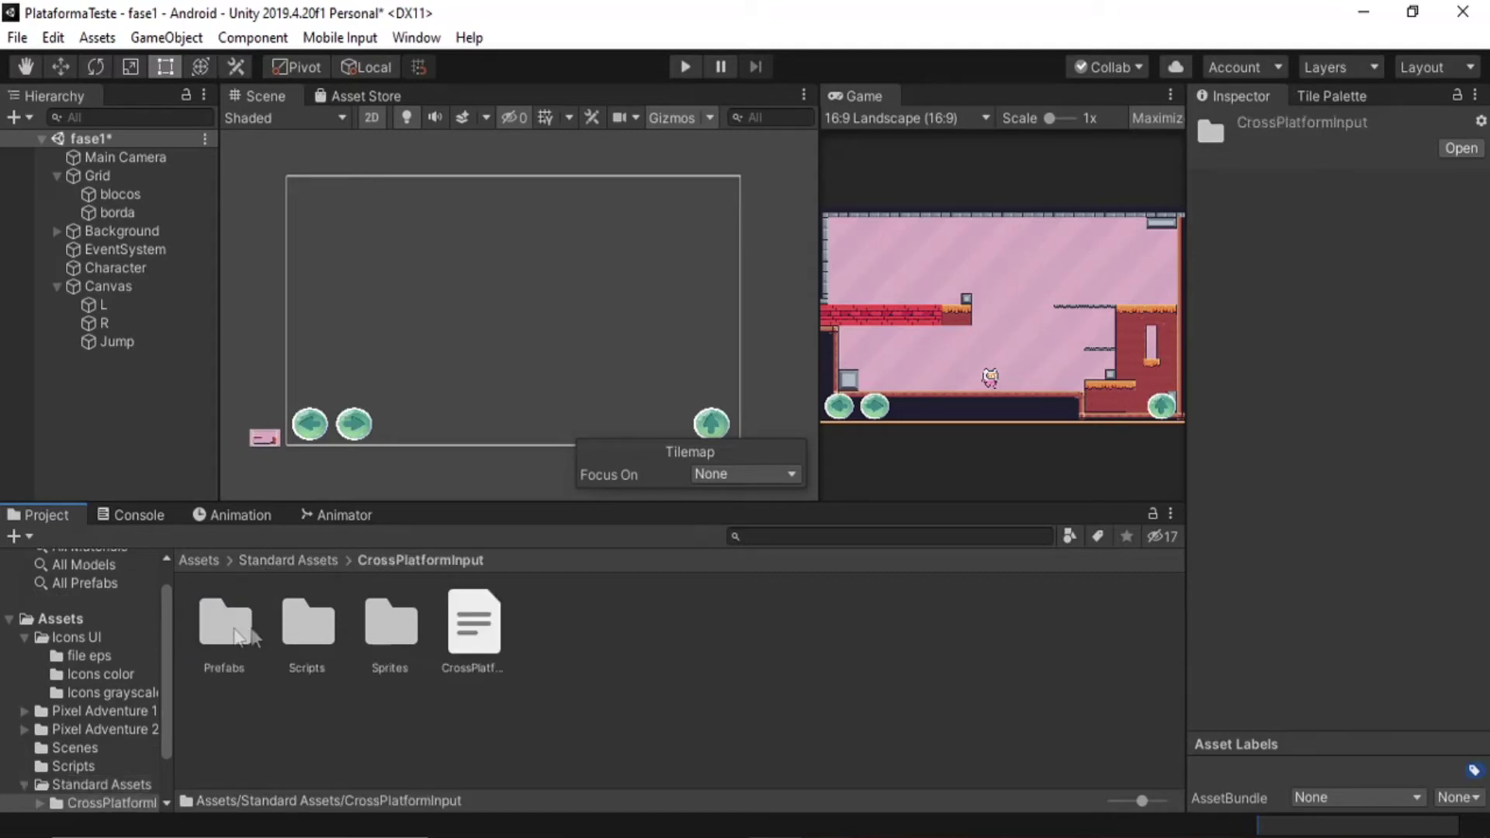
{"action": "double_click", "coordinate": [310, 634]}
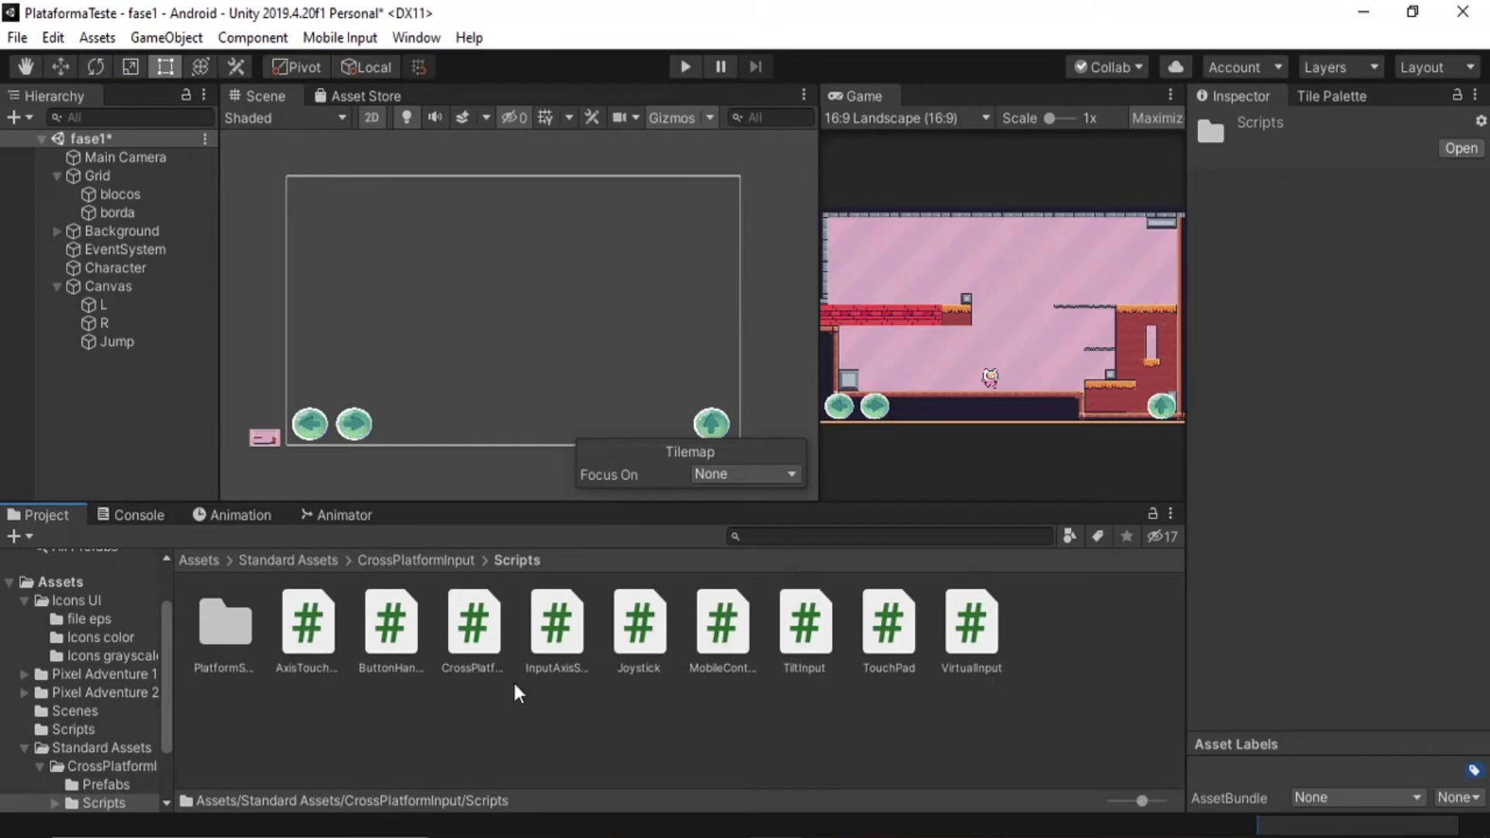
Attach the AxisTouchButton script to both the L and R buttons.
{"action": "left_click", "coordinate": [113, 302]}
{"action": "double_click", "coordinate": [122, 320]}
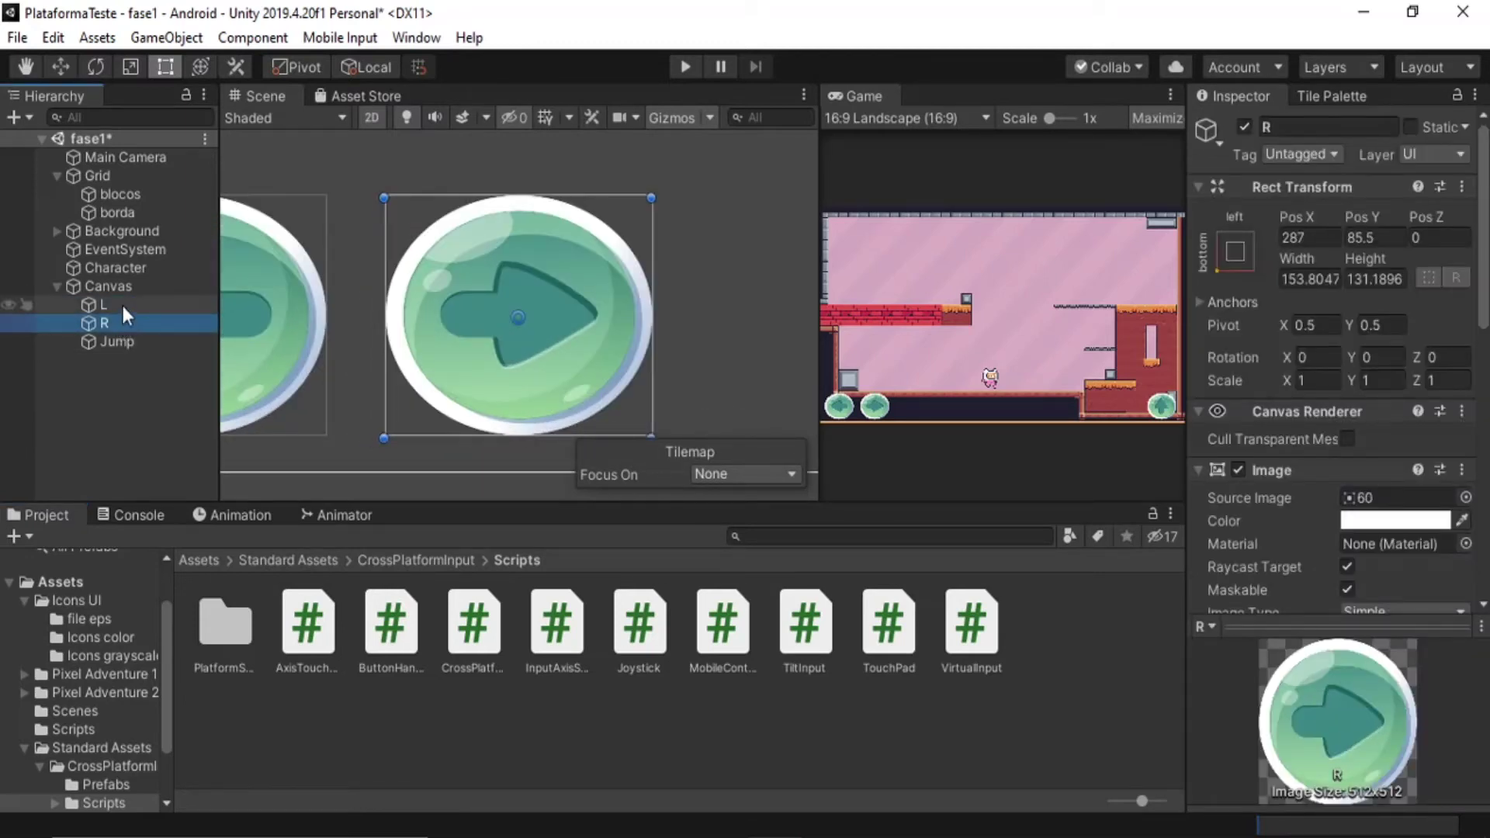
{"action": "double_click", "coordinate": [123, 305]}
{"action": "middle_click_drag", "start_coordinate": [508, 347], "coordinate": [454, 356]}
{"action": "left_click", "coordinate": [301, 633]}
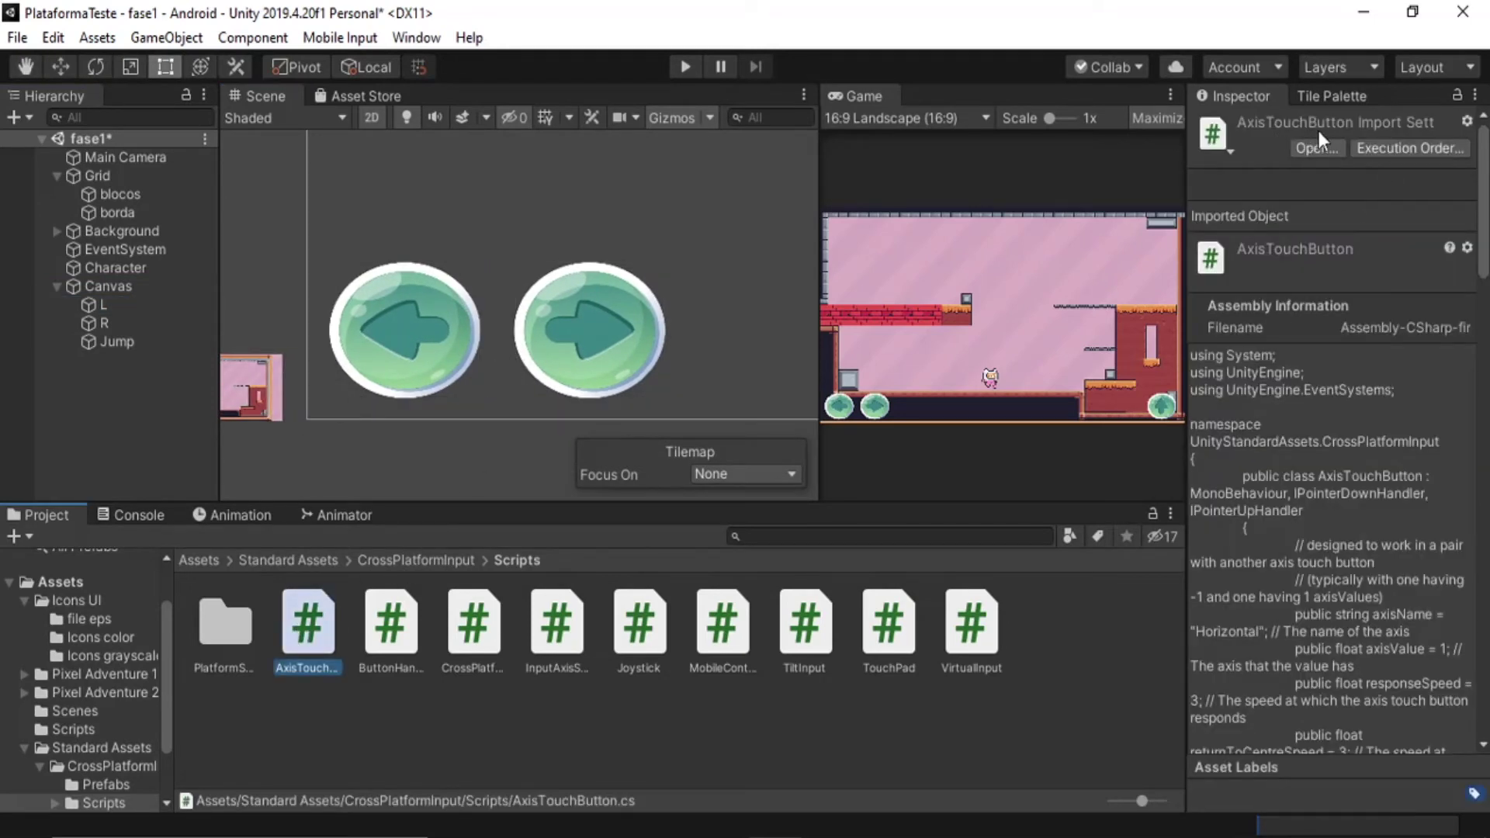
{"action": "left_click", "coordinate": [101, 305]}
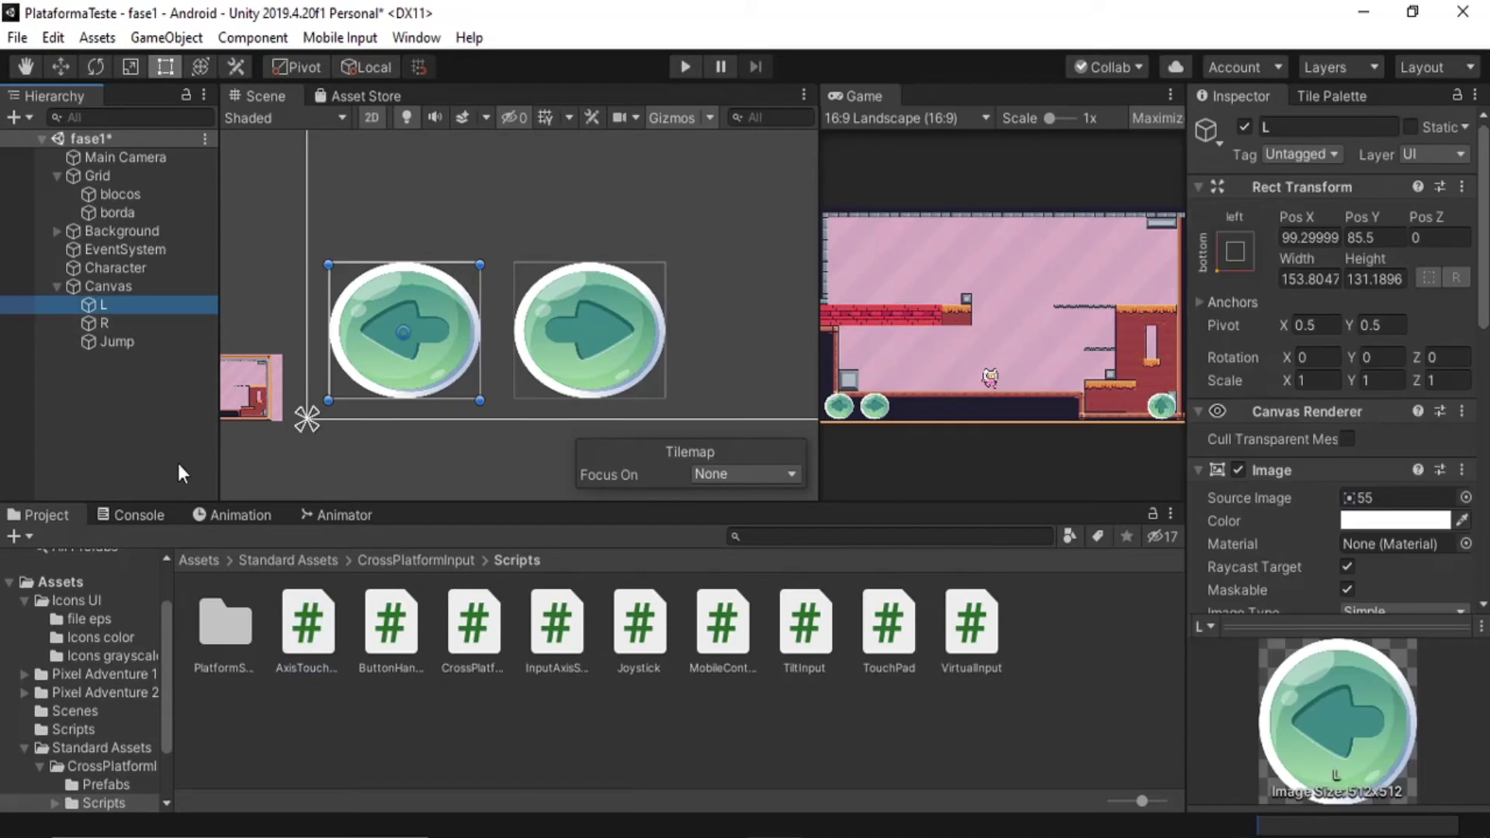
{"action": "left_click_drag", "start_coordinate": [303, 632], "coordinate": [132, 309]}
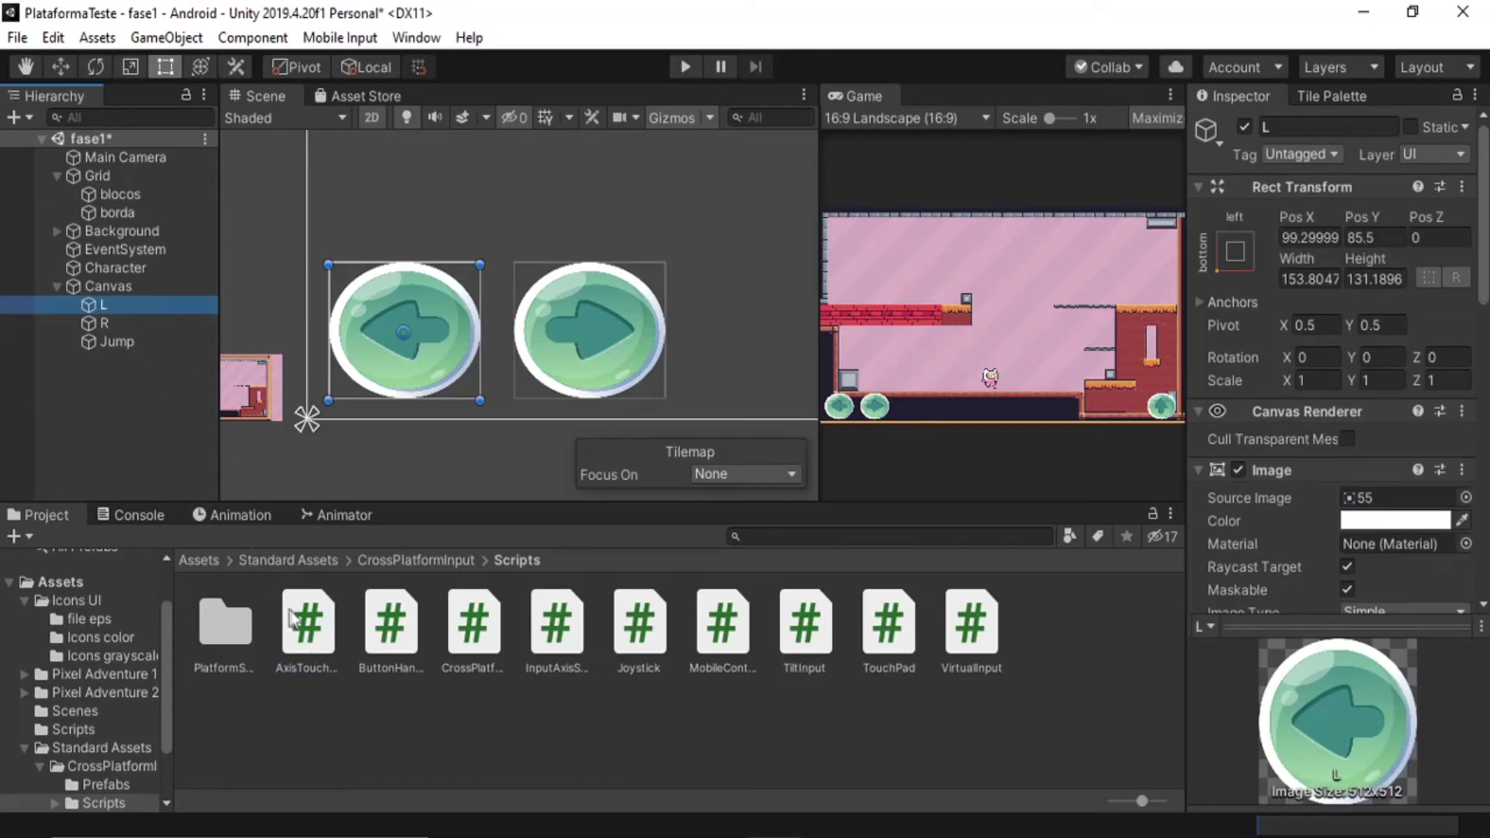
{"action": "left_click", "coordinate": [146, 324]}
{"action": "scroll", "coordinate": [1395, 468], "scroll_direction": "down", "scroll_amount": 10}
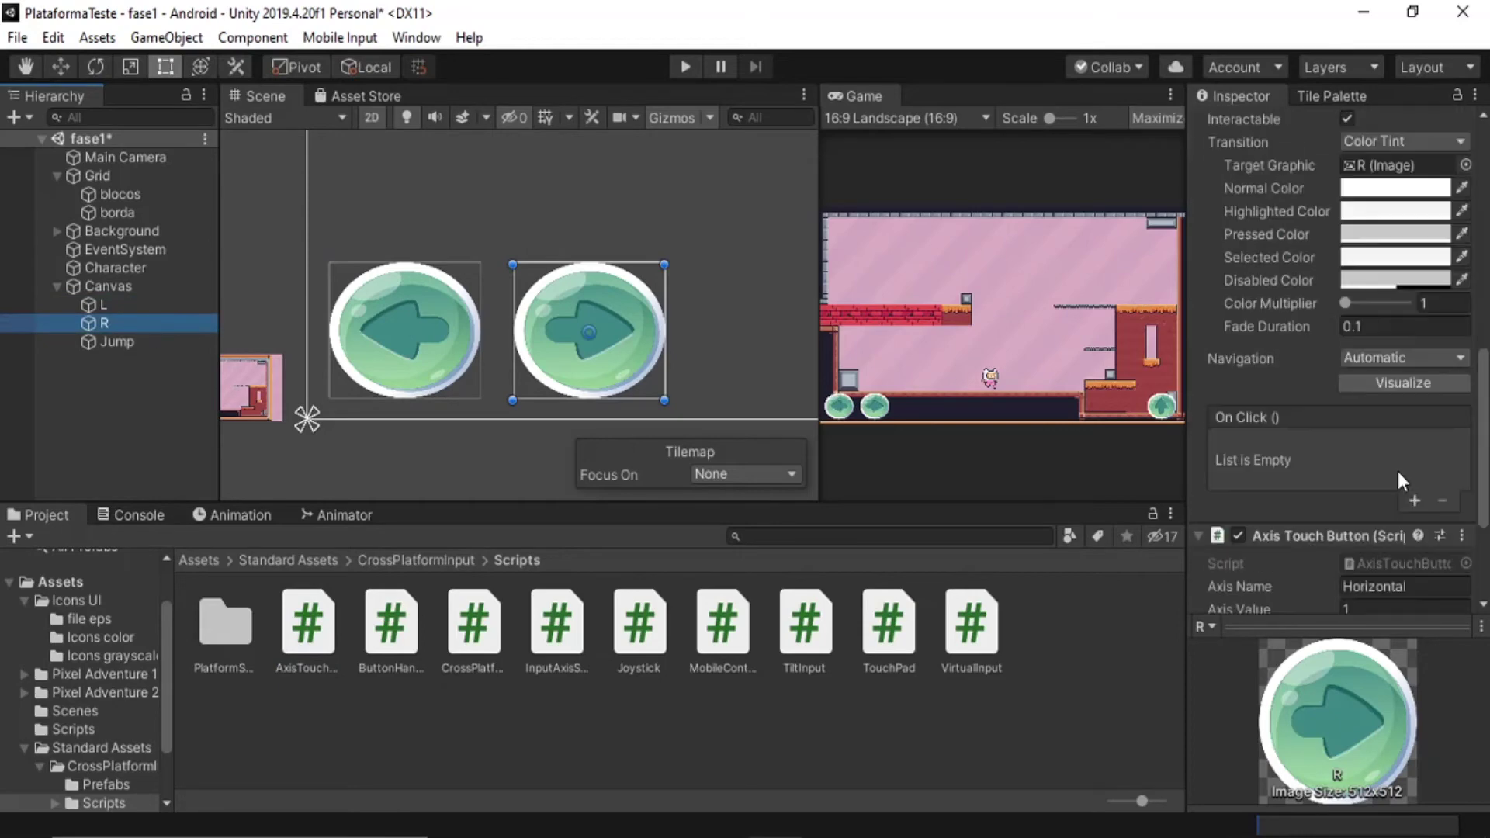
Set the L button's Axis Touch Button Response Speed and Return To Centre Speed to 10000.
{"action": "left_click", "coordinate": [161, 306]}
{"action": "left_click", "coordinate": [1359, 450]}
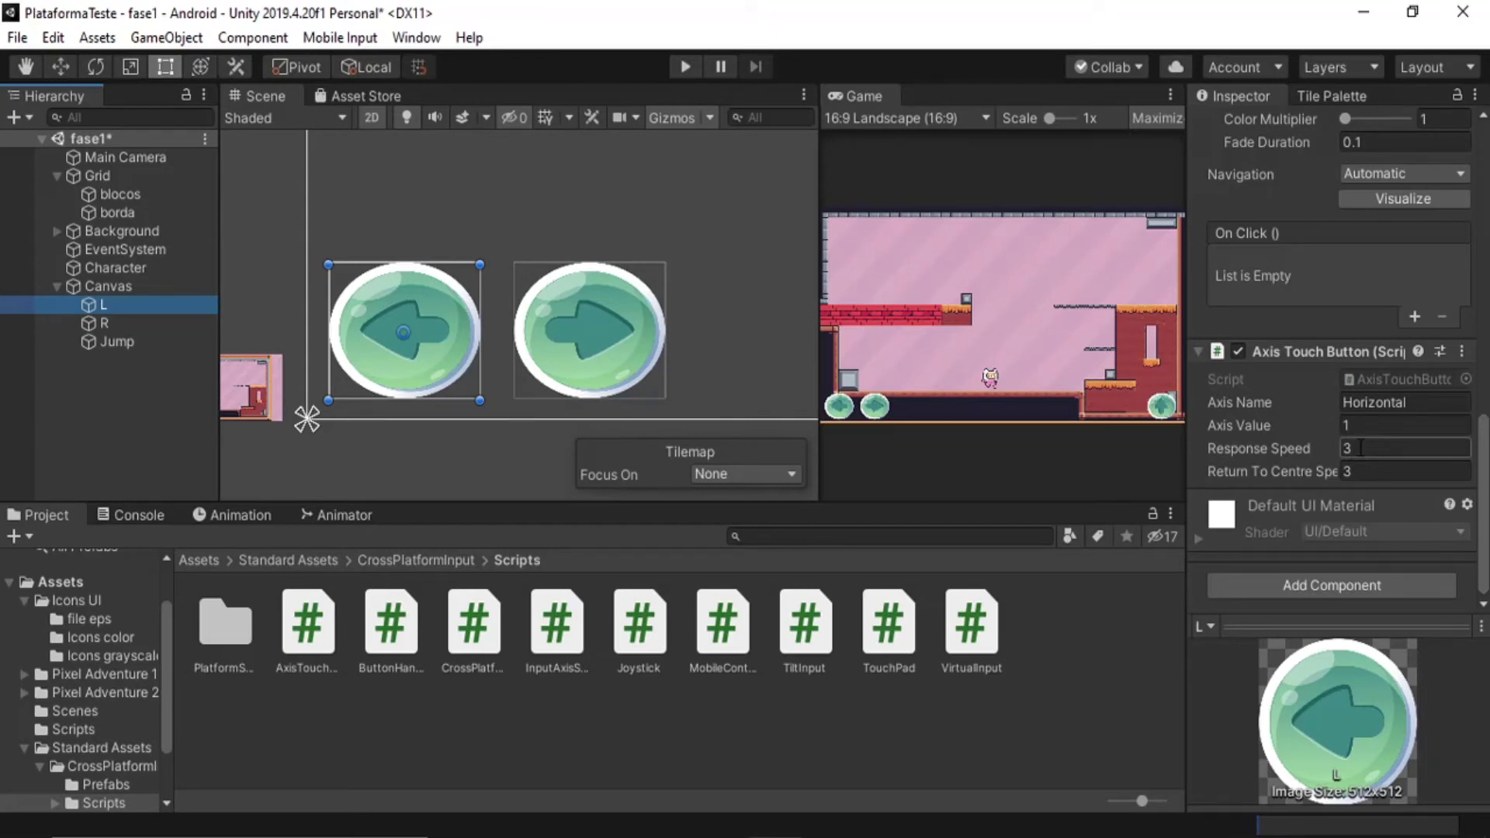
{"action": "left_click", "coordinate": [1359, 448]}
{"action": "type", "text": "10000"}
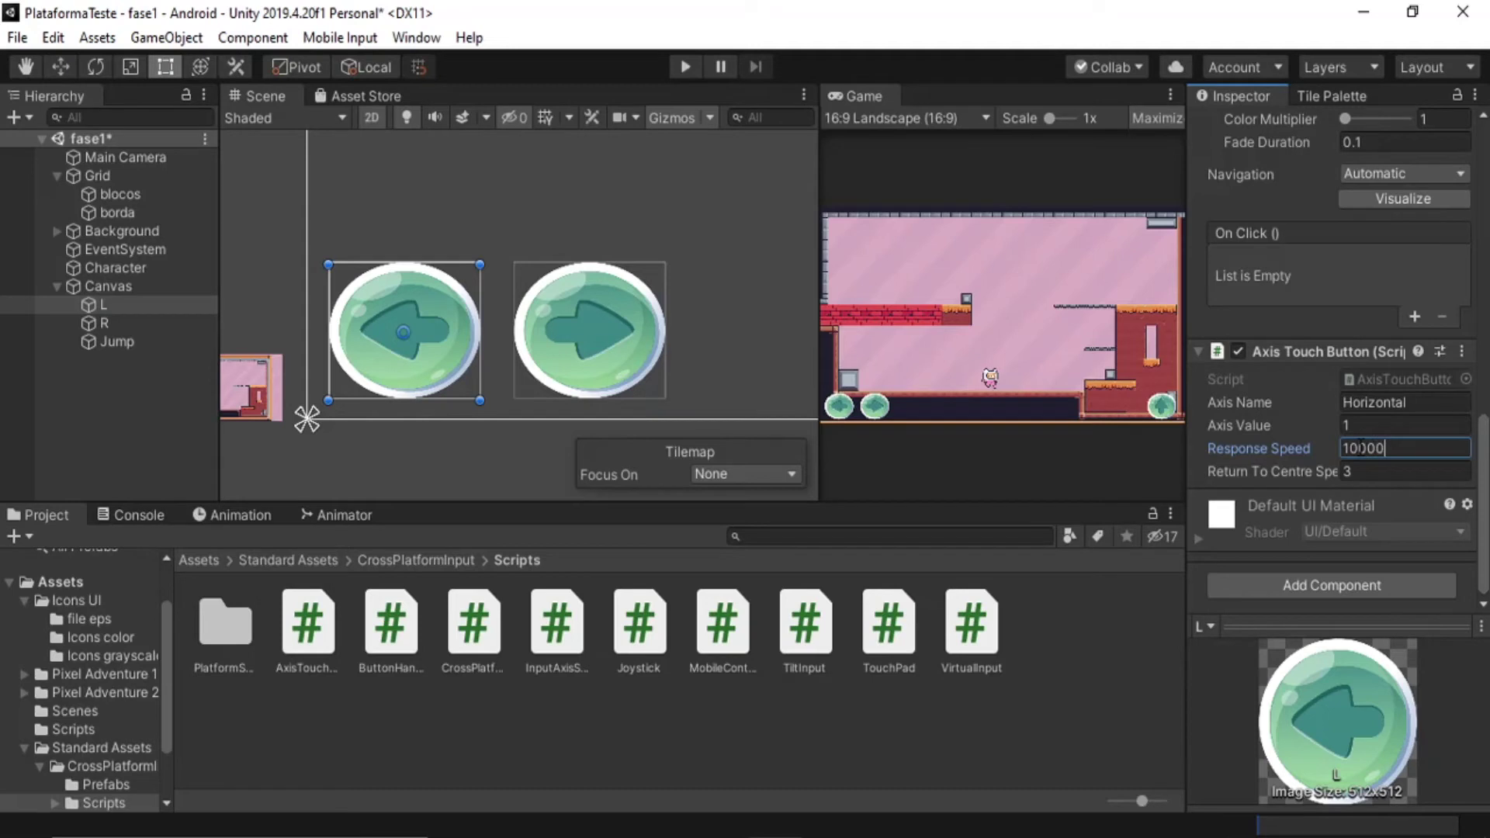
{"action": "left_click", "coordinate": [1392, 466]}
{"action": "type", "text": "10000"}
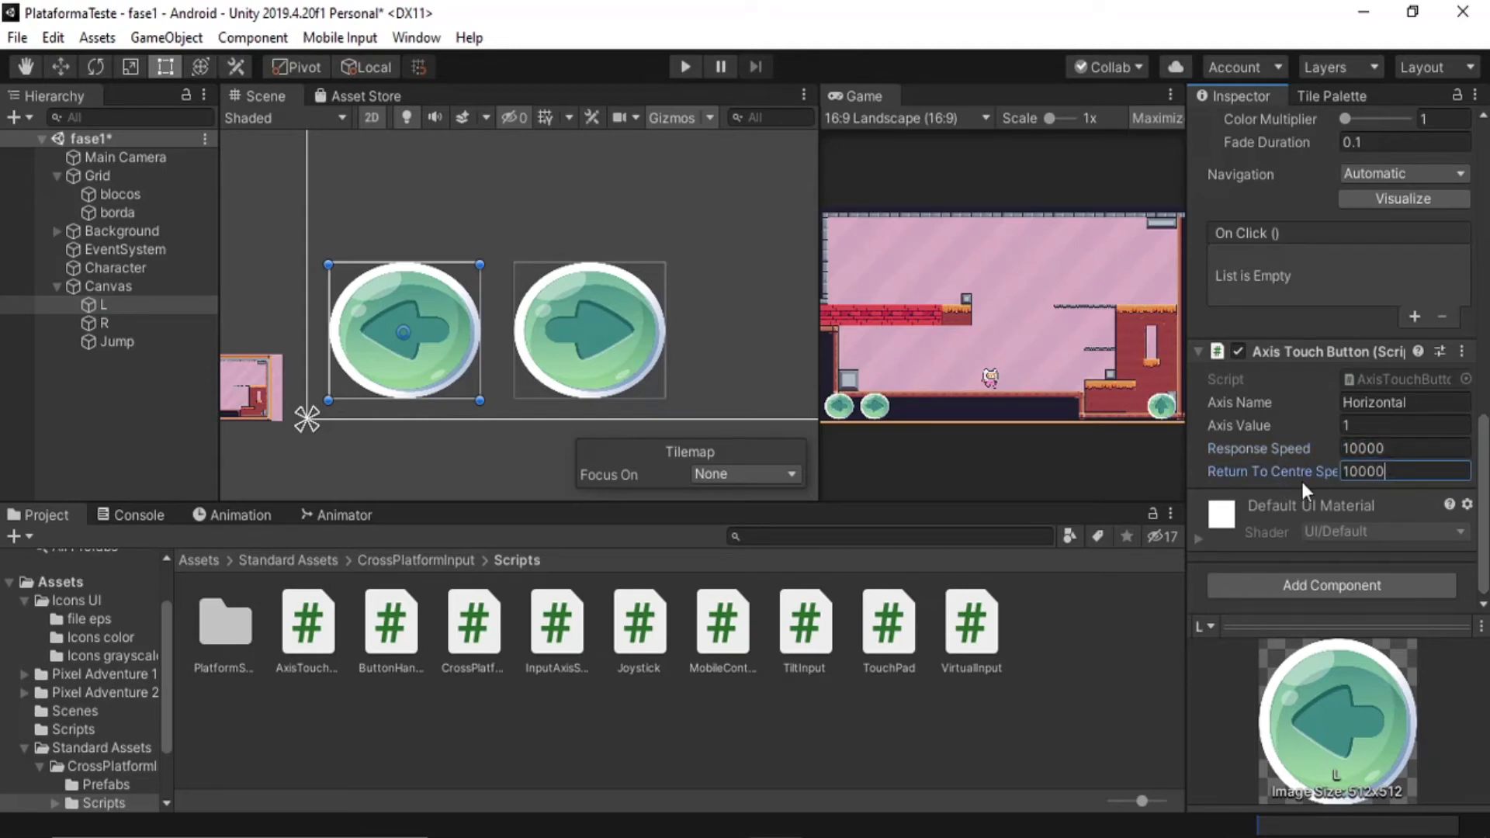
Set the R button's Axis Touch Button Response Speed and Return To Centre Speed to 10000.
{"action": "left_click", "coordinate": [146, 324]}
{"action": "left_click", "coordinate": [1383, 449]}
{"action": "type", "text": "10000"}
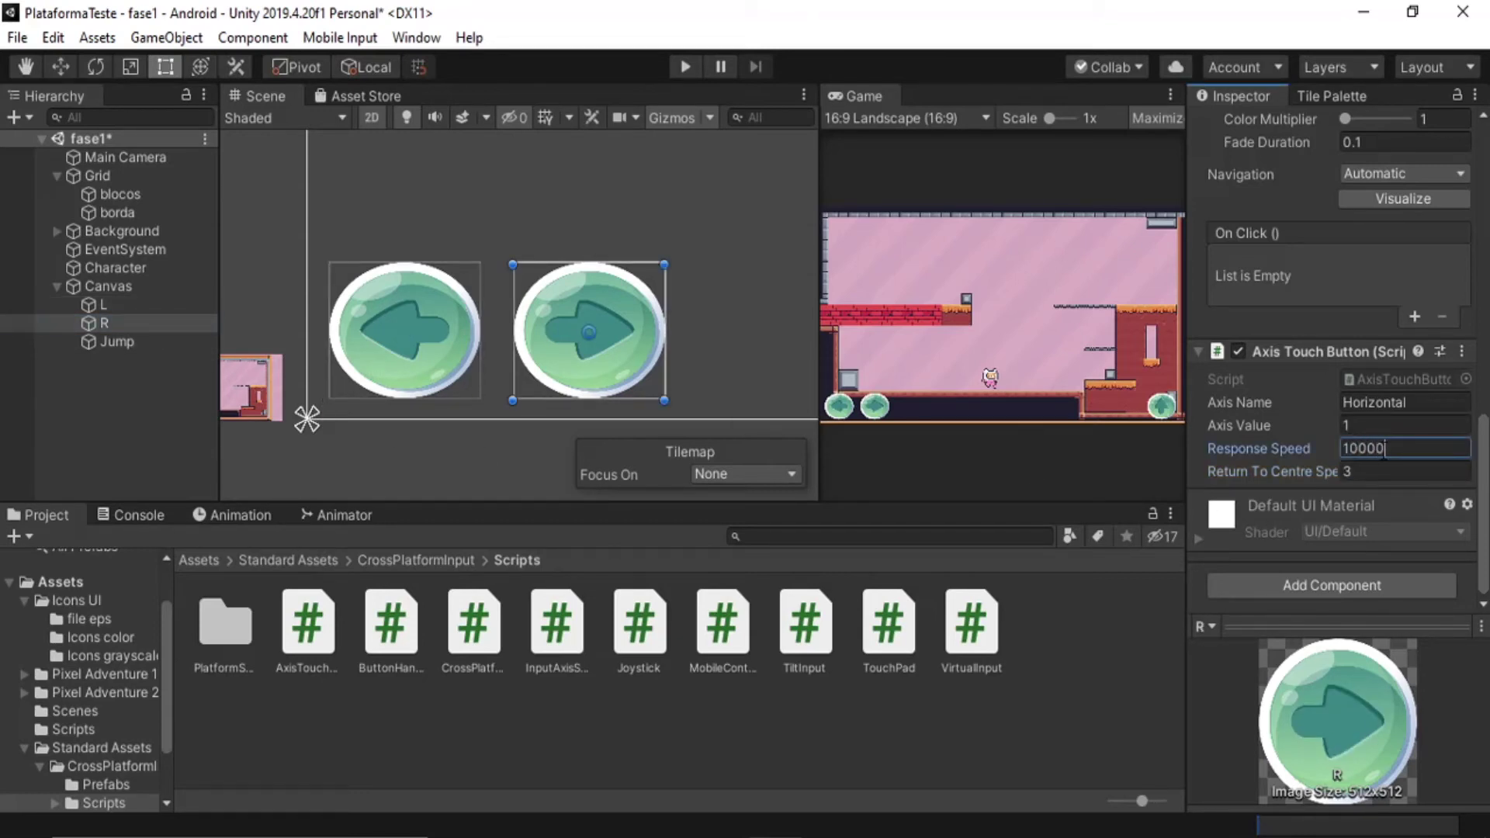
{"action": "left_click", "coordinate": [1393, 473]}
{"action": "type", "text": "1000"}
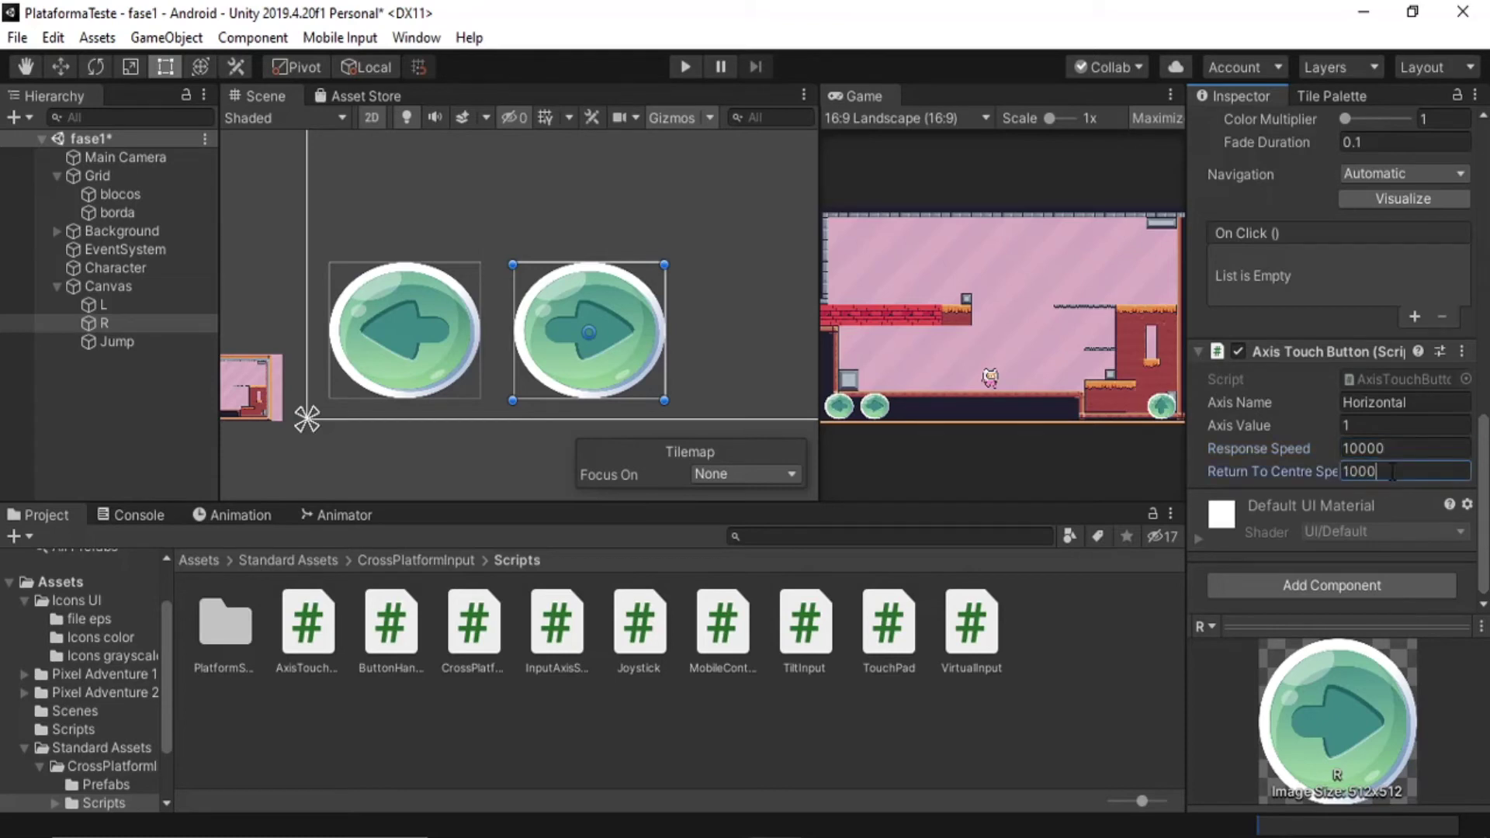
{"action": "type", "text": "0"}
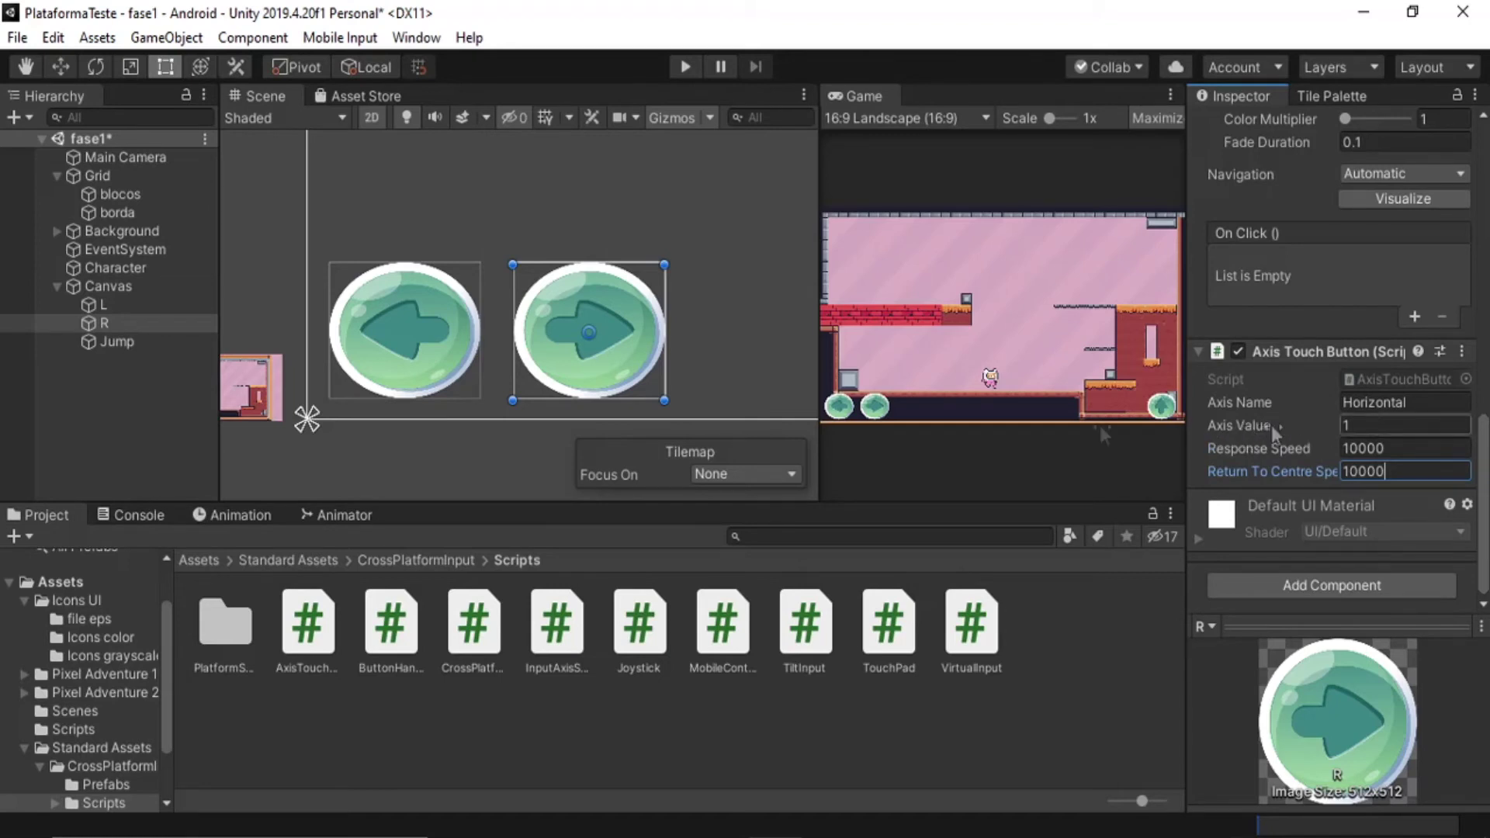
Set the Axis Value of the L button's Axis Touch Button to -1.
{"action": "left_click", "coordinate": [152, 307]}
{"action": "left_click", "coordinate": [1365, 427]}
{"action": "type", "text": "-1"}
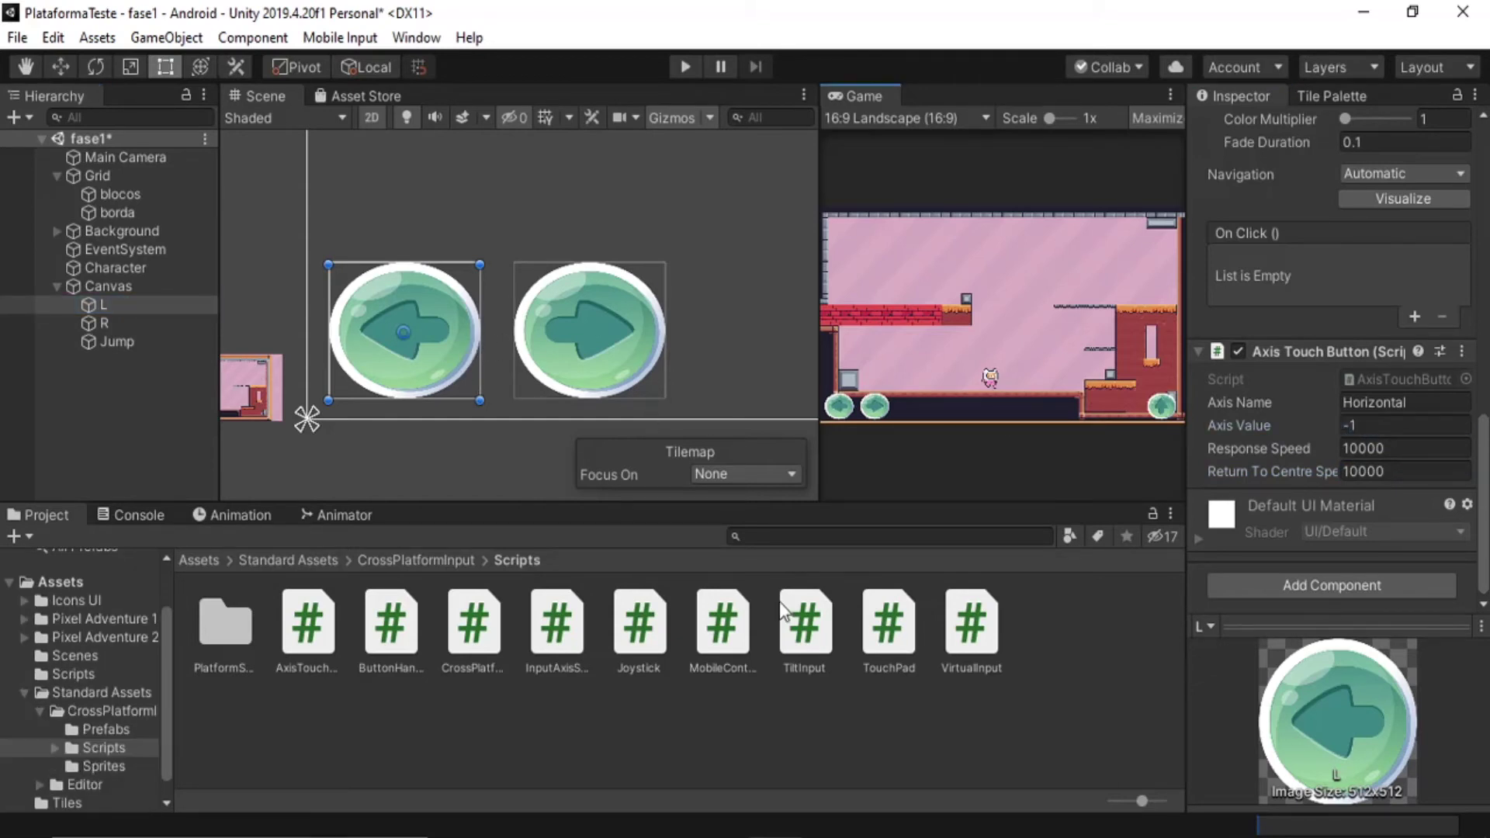
Attach the ButtonHandler script to the Jump button and set its Name value to Jump.
{"action": "left_click", "coordinate": [100, 342]}
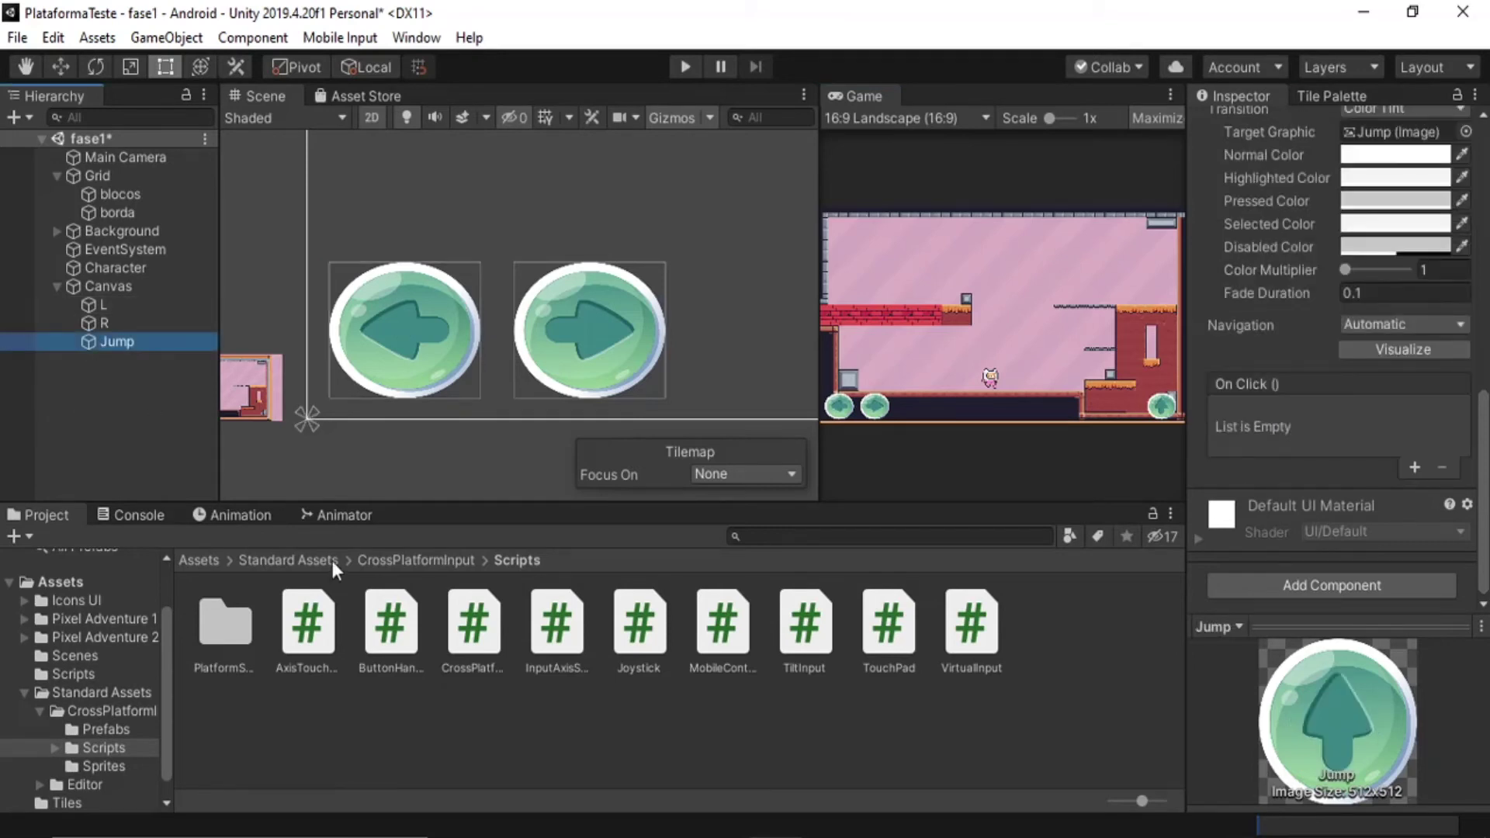
{"action": "left_click", "coordinate": [392, 630]}
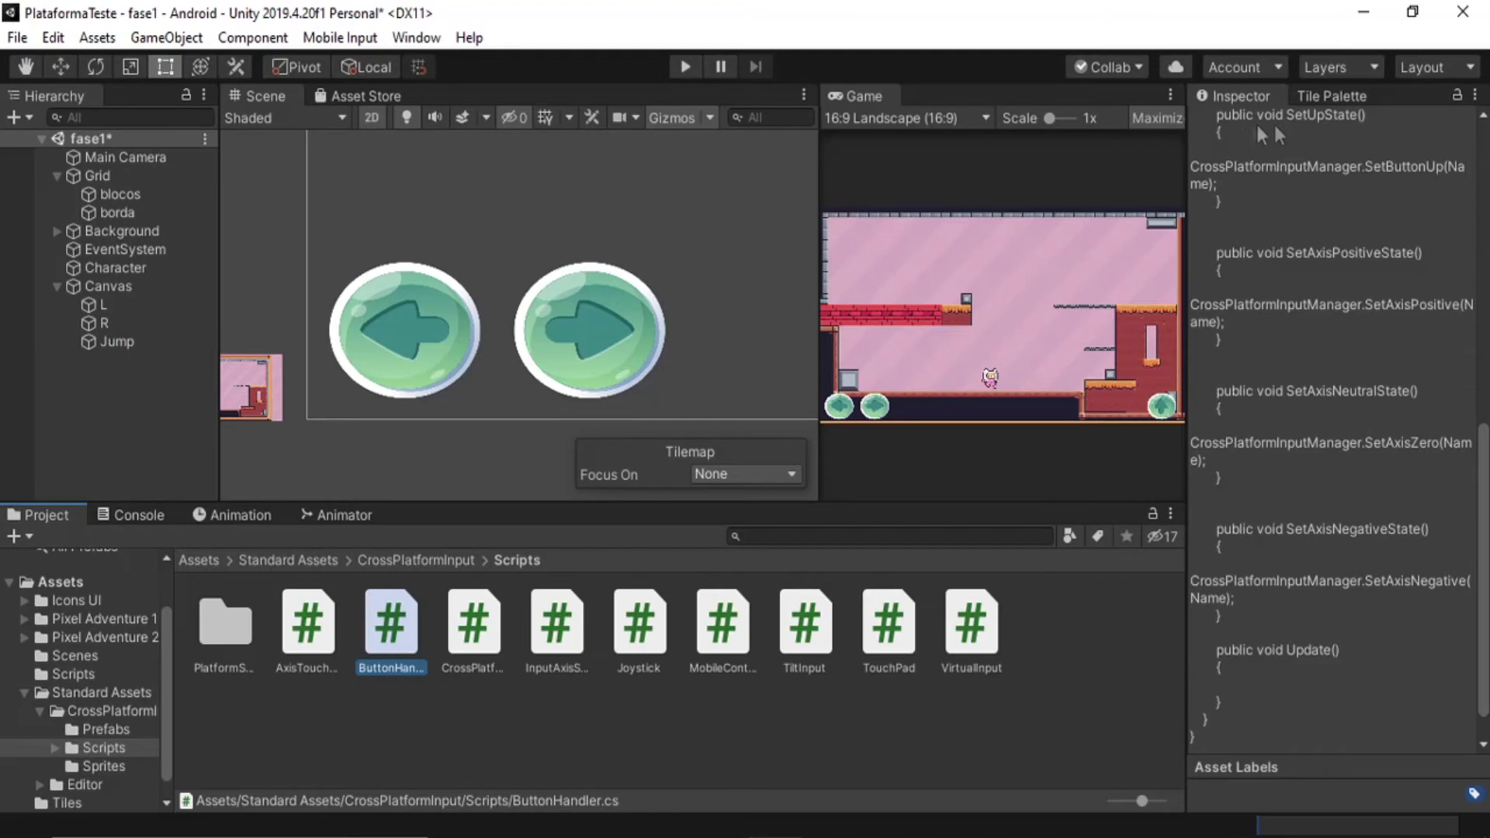
{"action": "scroll", "coordinate": [1328, 132], "scroll_direction": "up", "scroll_amount": 10}
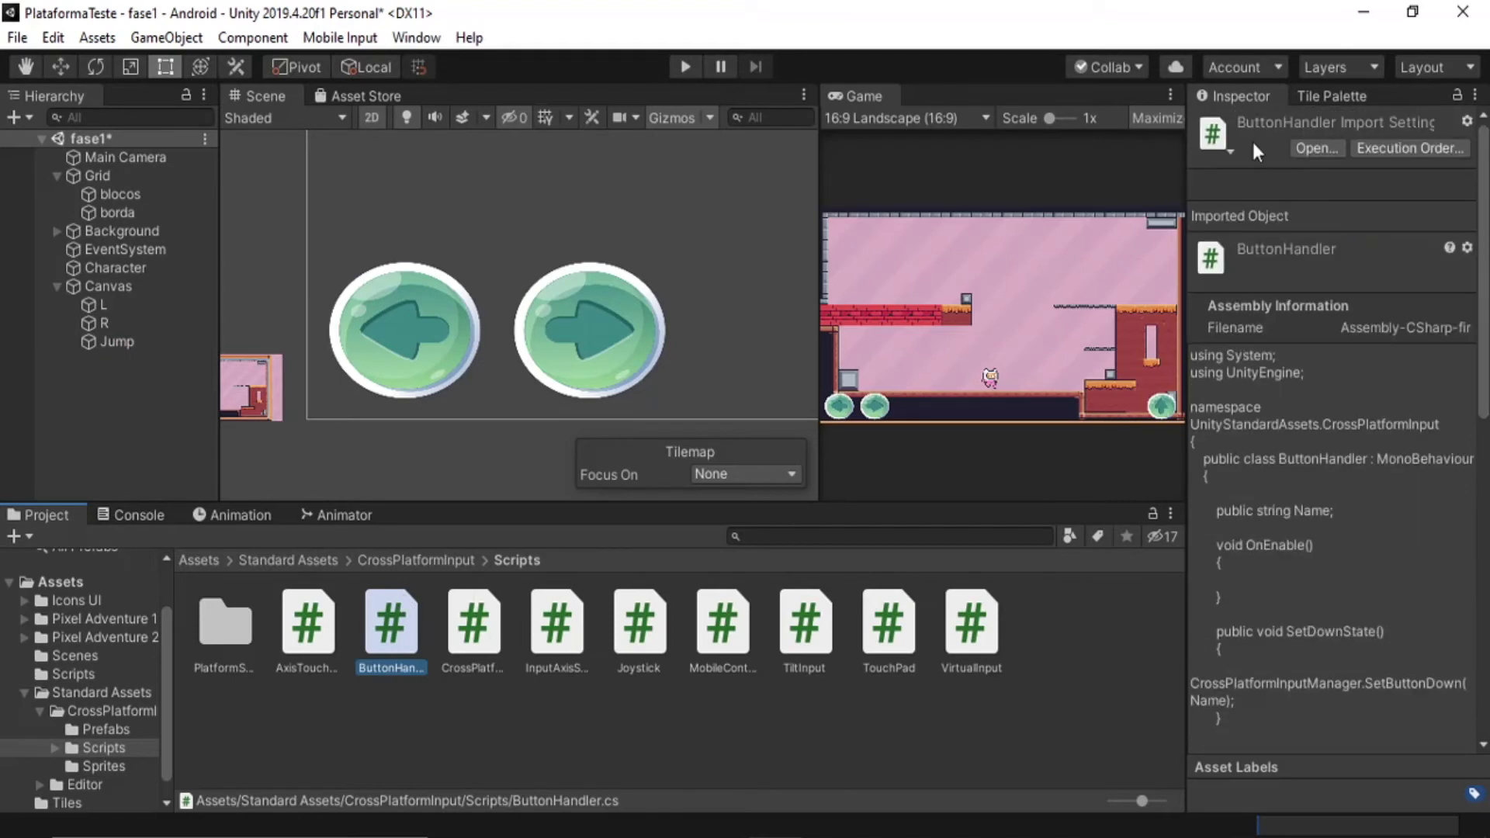
{"action": "left_click_drag", "start_coordinate": [380, 626], "coordinate": [123, 343]}
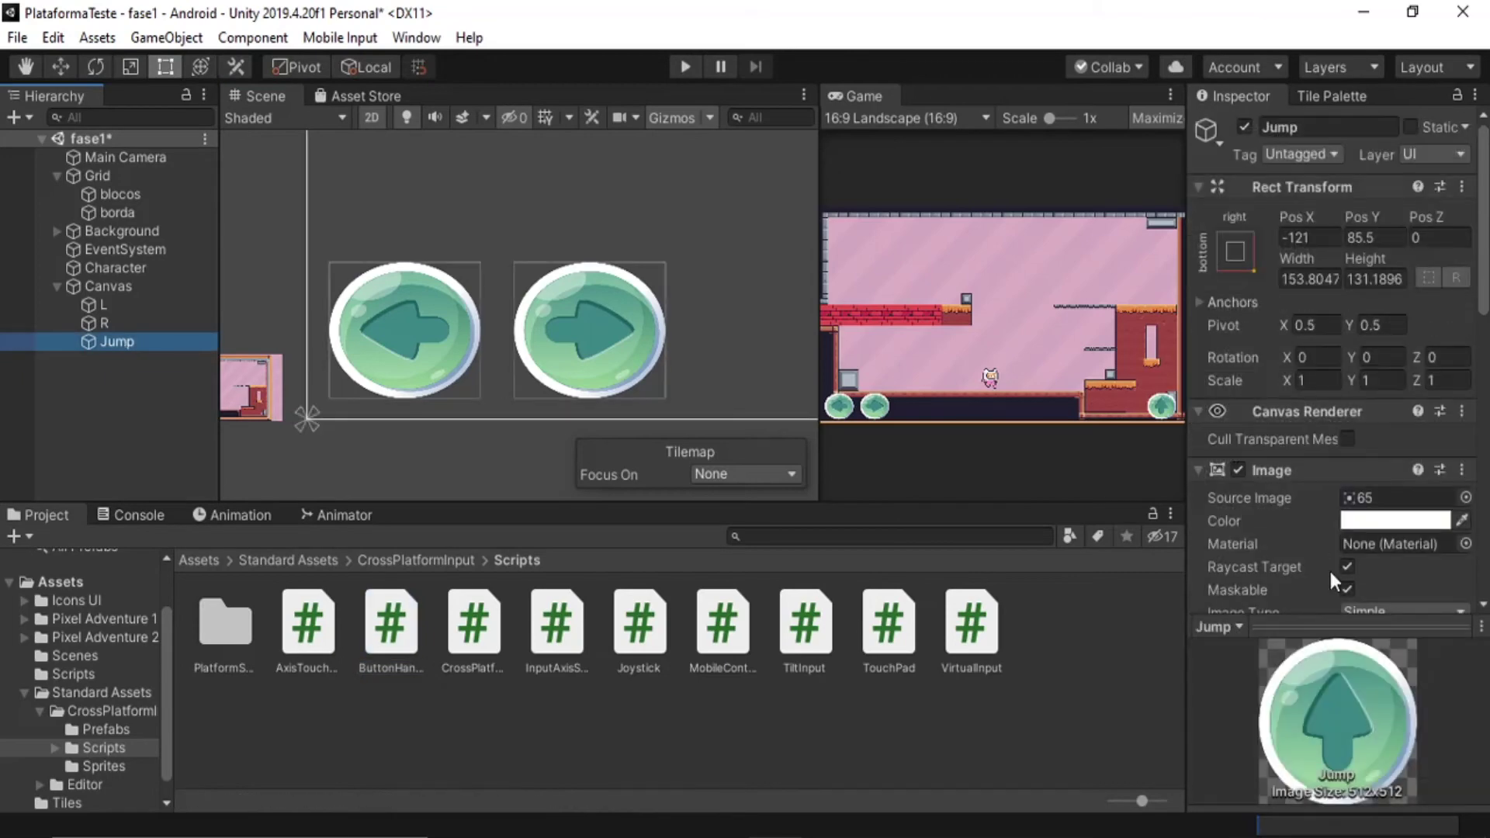
{"action": "scroll", "coordinate": [1328, 568], "scroll_direction": "down", "scroll_amount": 5}
{"action": "scroll", "coordinate": [1329, 568], "scroll_direction": "down", "scroll_amount": 5}
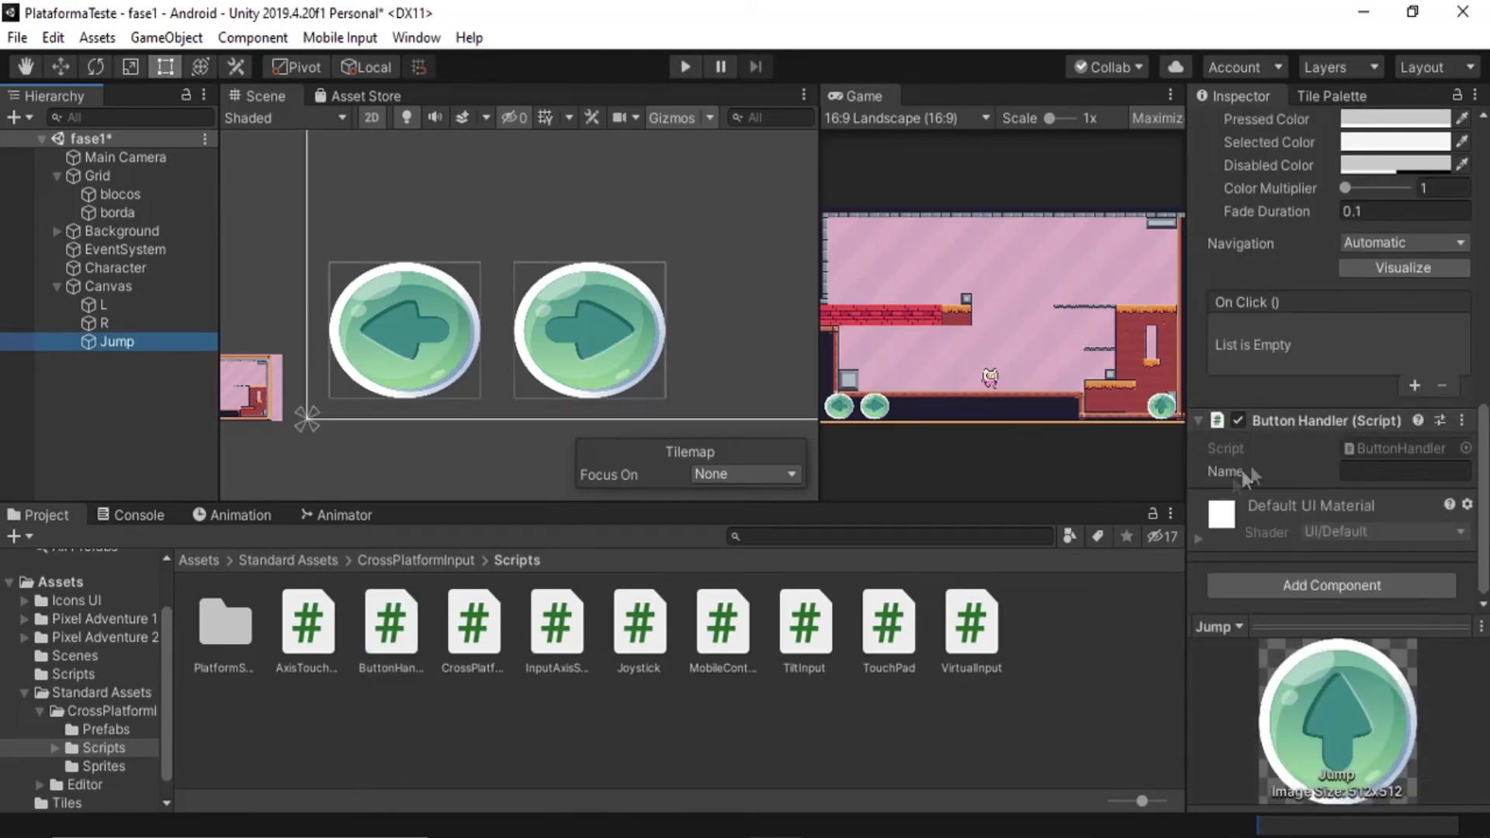
{"action": "left_click", "coordinate": [1367, 471]}
{"action": "type", "text": "Jump"}
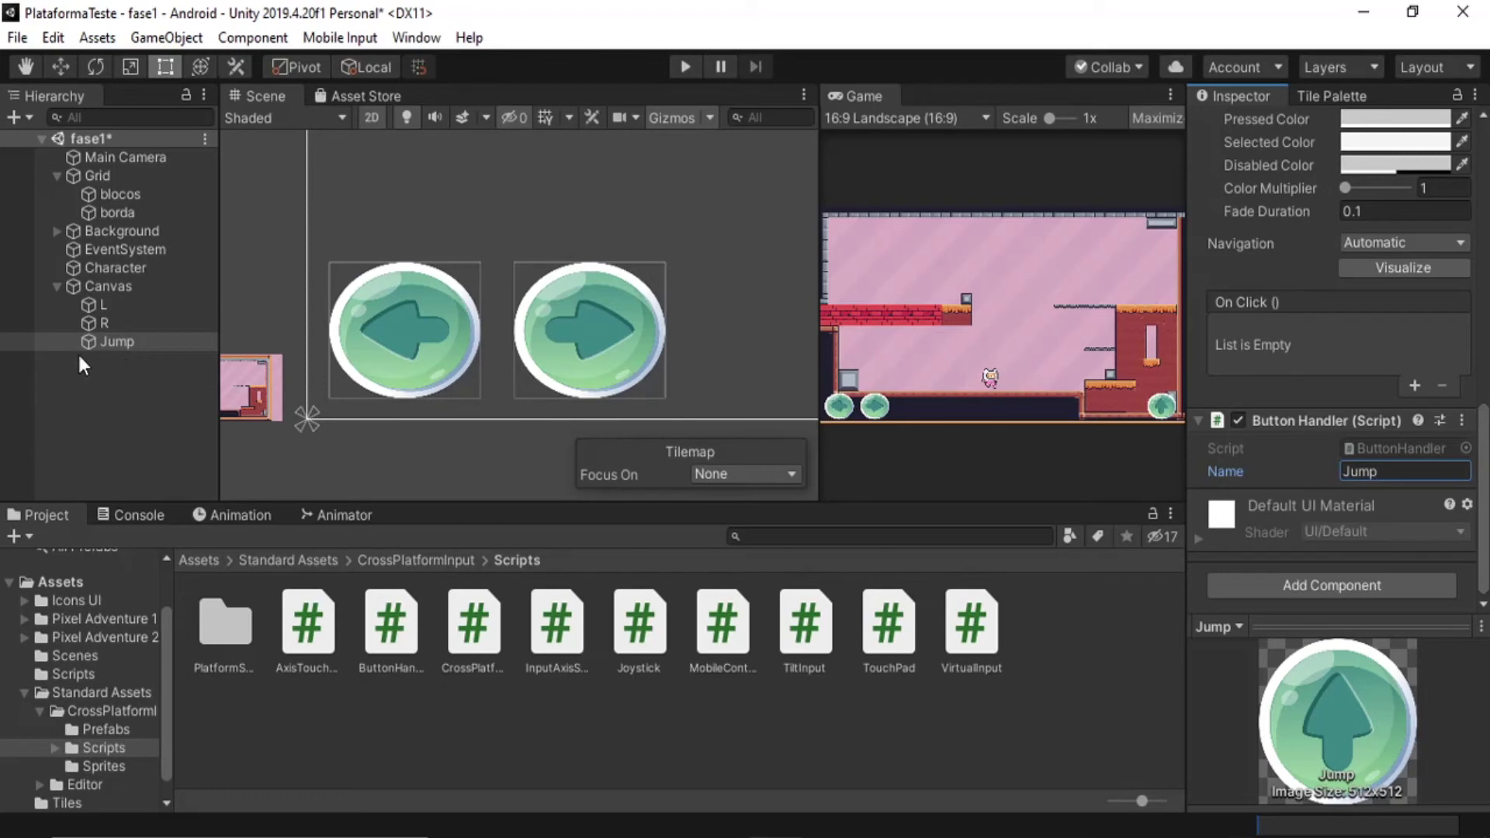
Add an Event Trigger component to the Jump button.
{"action": "left_click", "coordinate": [1293, 585]}
{"action": "type", "text": "tr"}
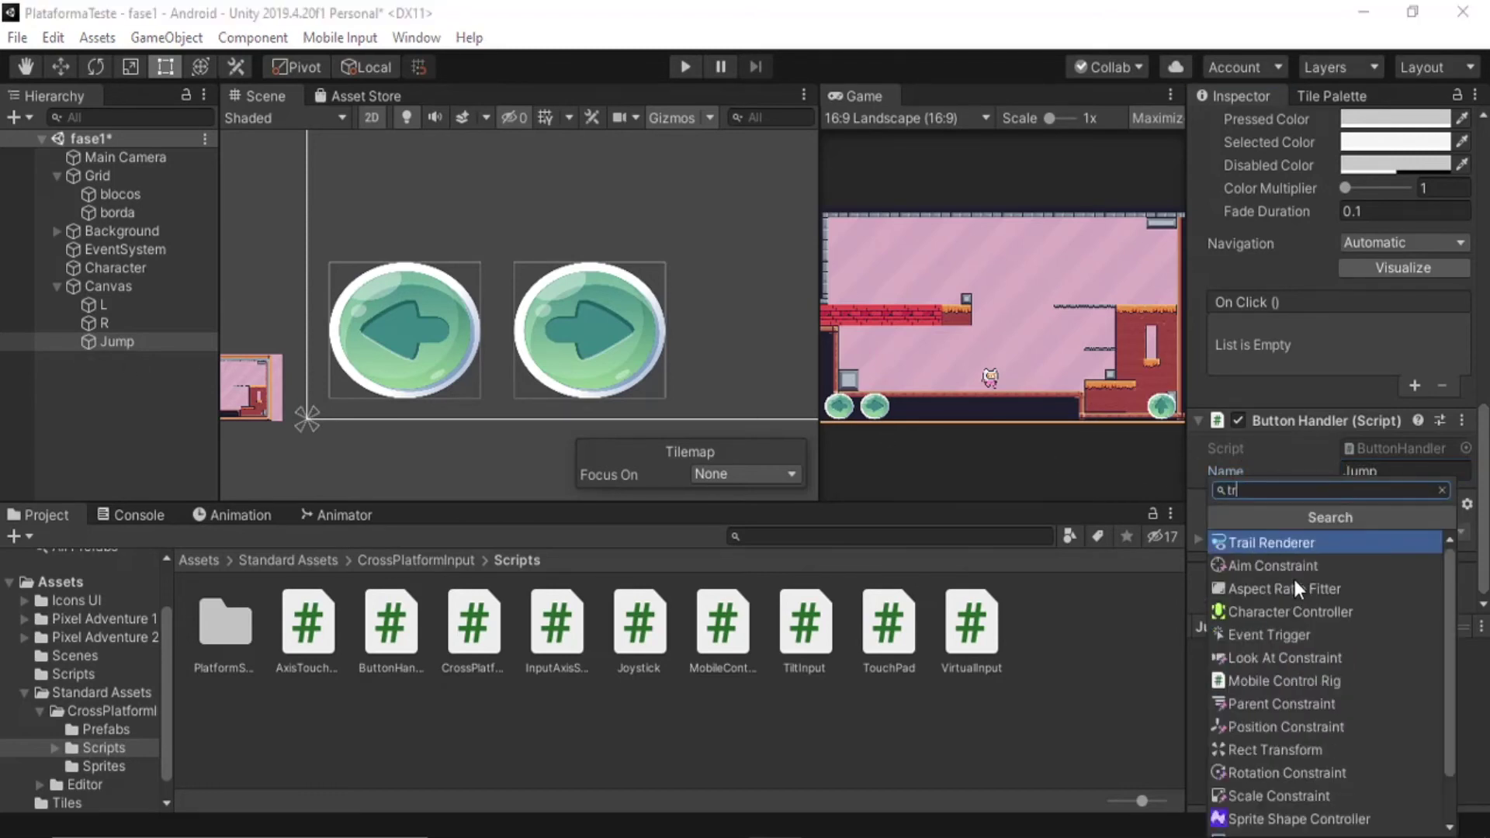
{"action": "type", "text": "i"}
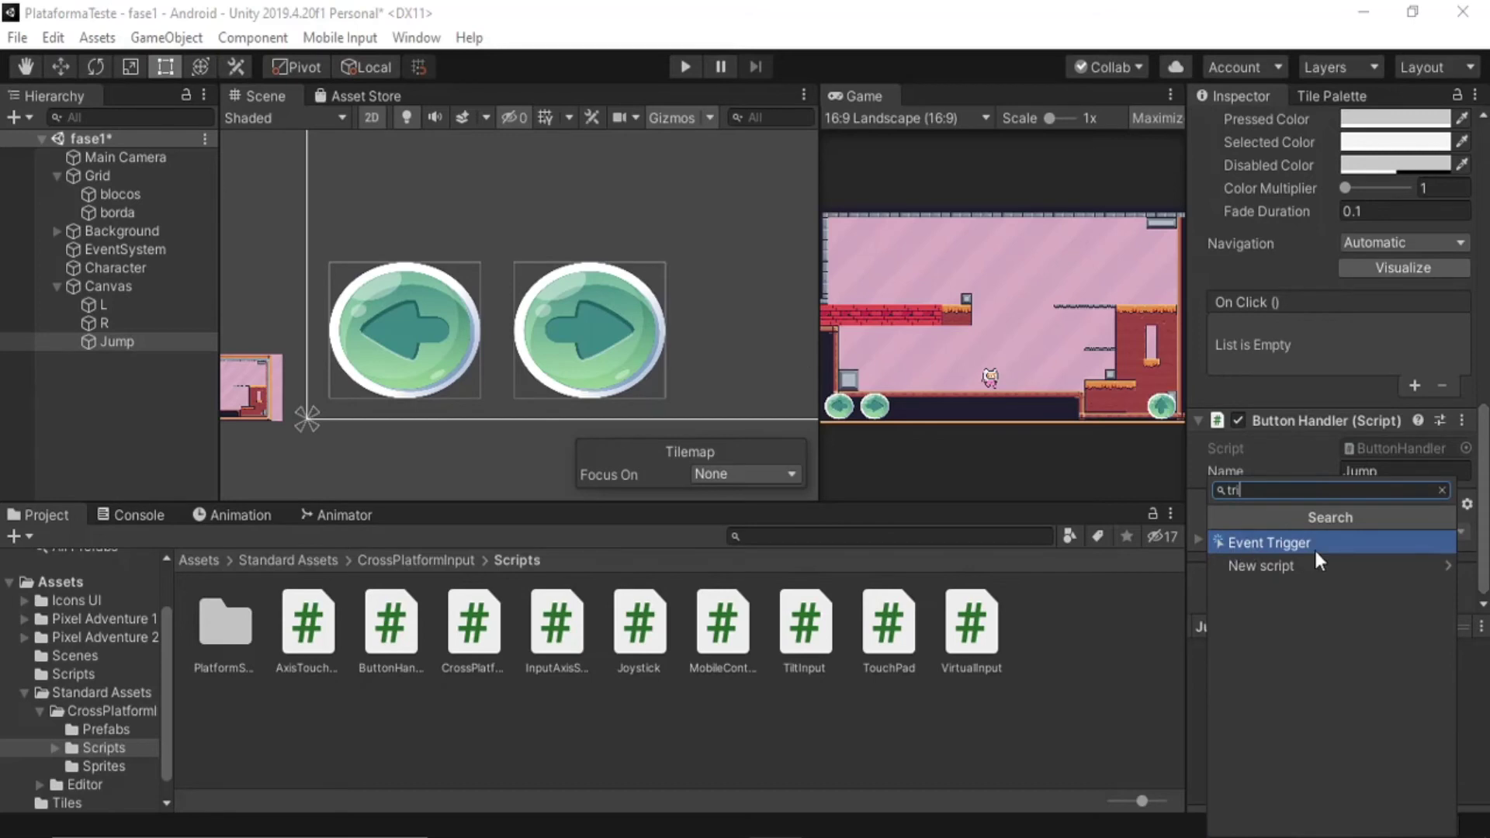
{"action": "left_click", "coordinate": [1314, 547]}
{"action": "scroll", "coordinate": [1308, 536], "scroll_direction": "down", "scroll_amount": 2}
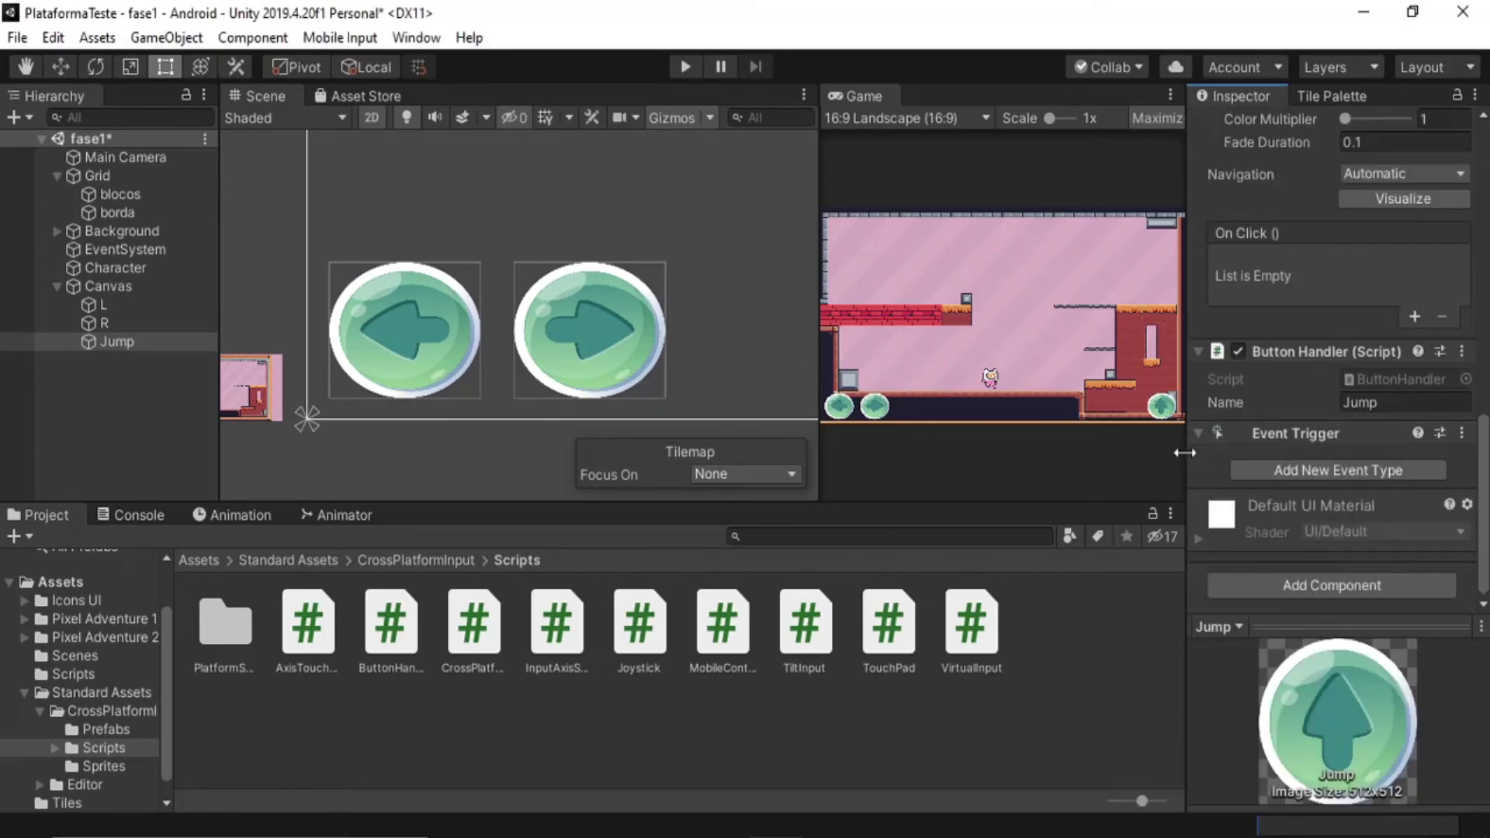
Add a PointerDown event type to the Jump button's Event Trigger.
{"action": "left_click", "coordinate": [1198, 433]}
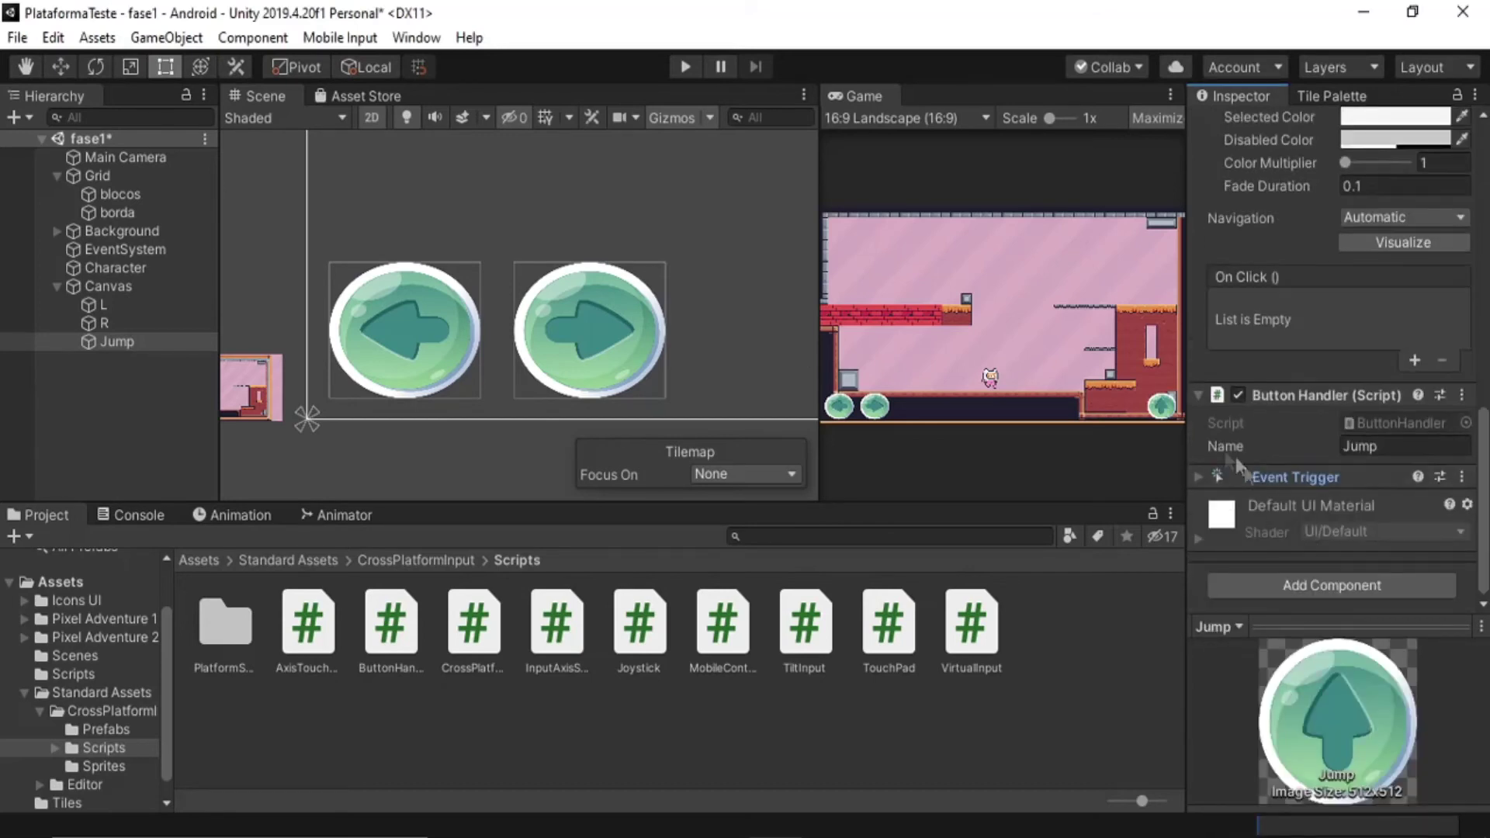
{"action": "left_click", "coordinate": [1198, 475]}
{"action": "scroll", "coordinate": [1310, 462], "scroll_direction": "down", "scroll_amount": 1}
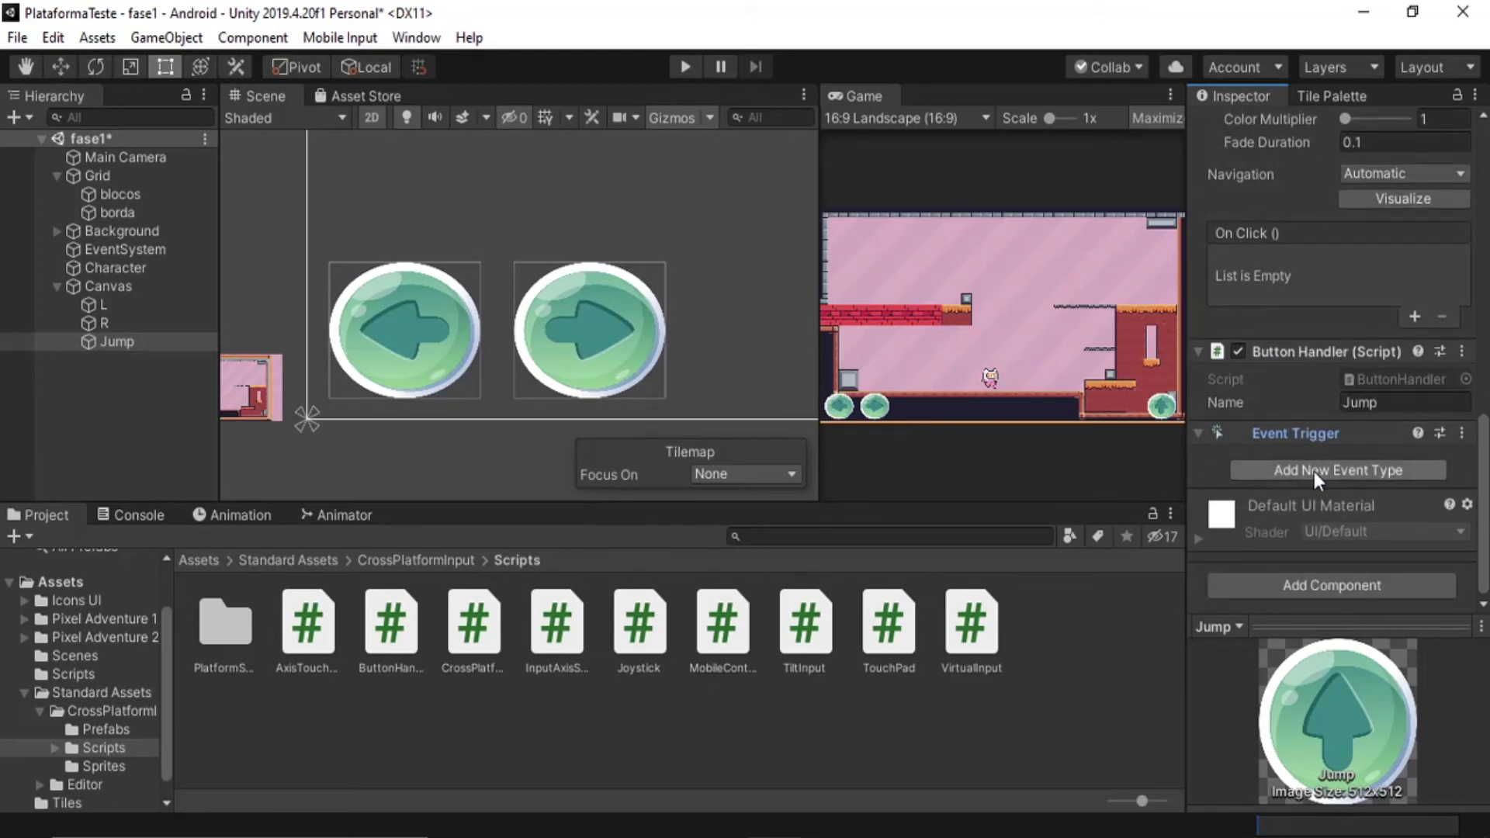
{"action": "left_click", "coordinate": [1370, 470]}
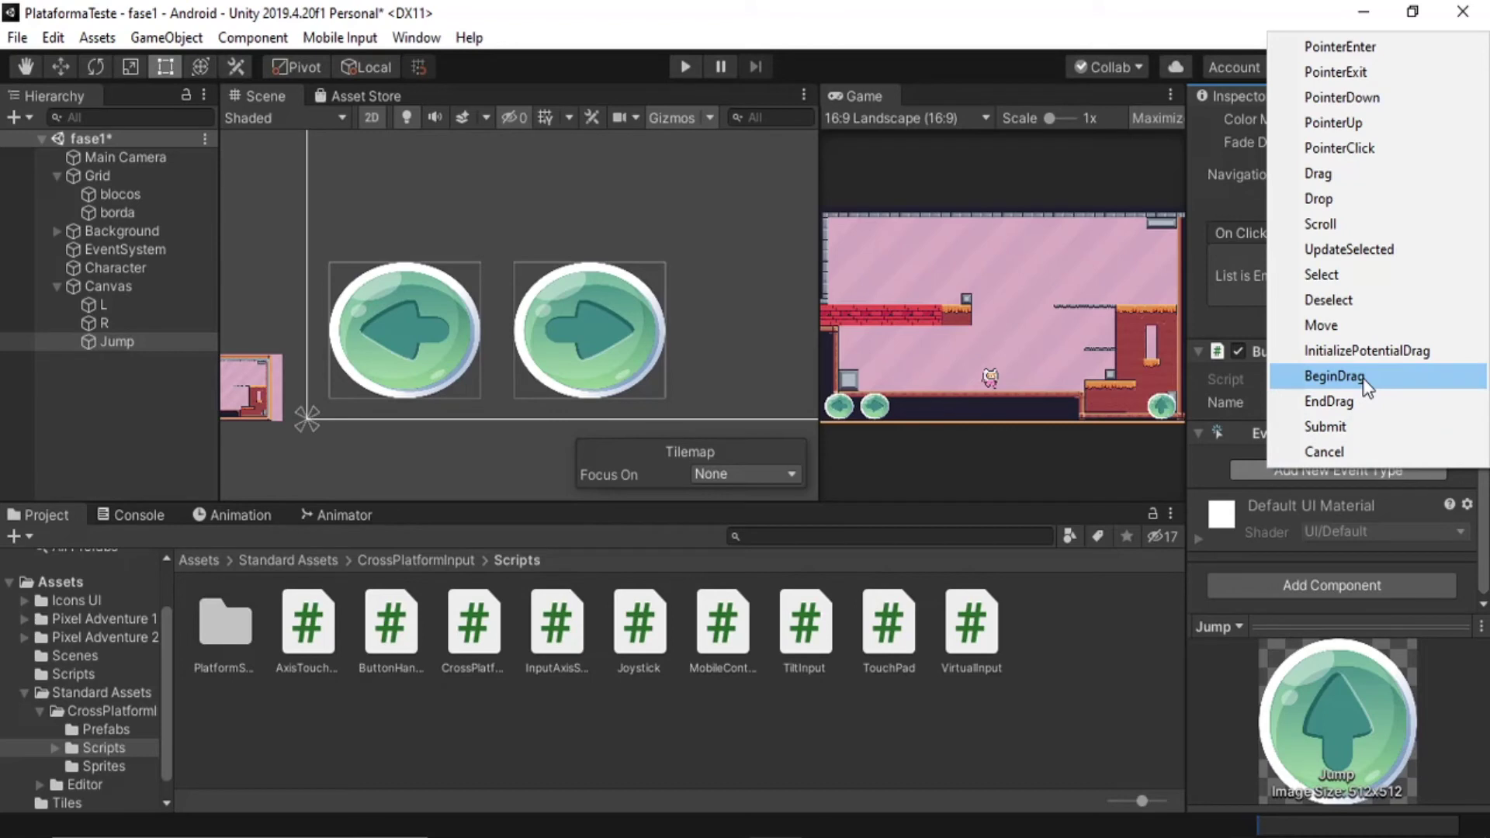
{"action": "left_click", "coordinate": [1361, 106]}
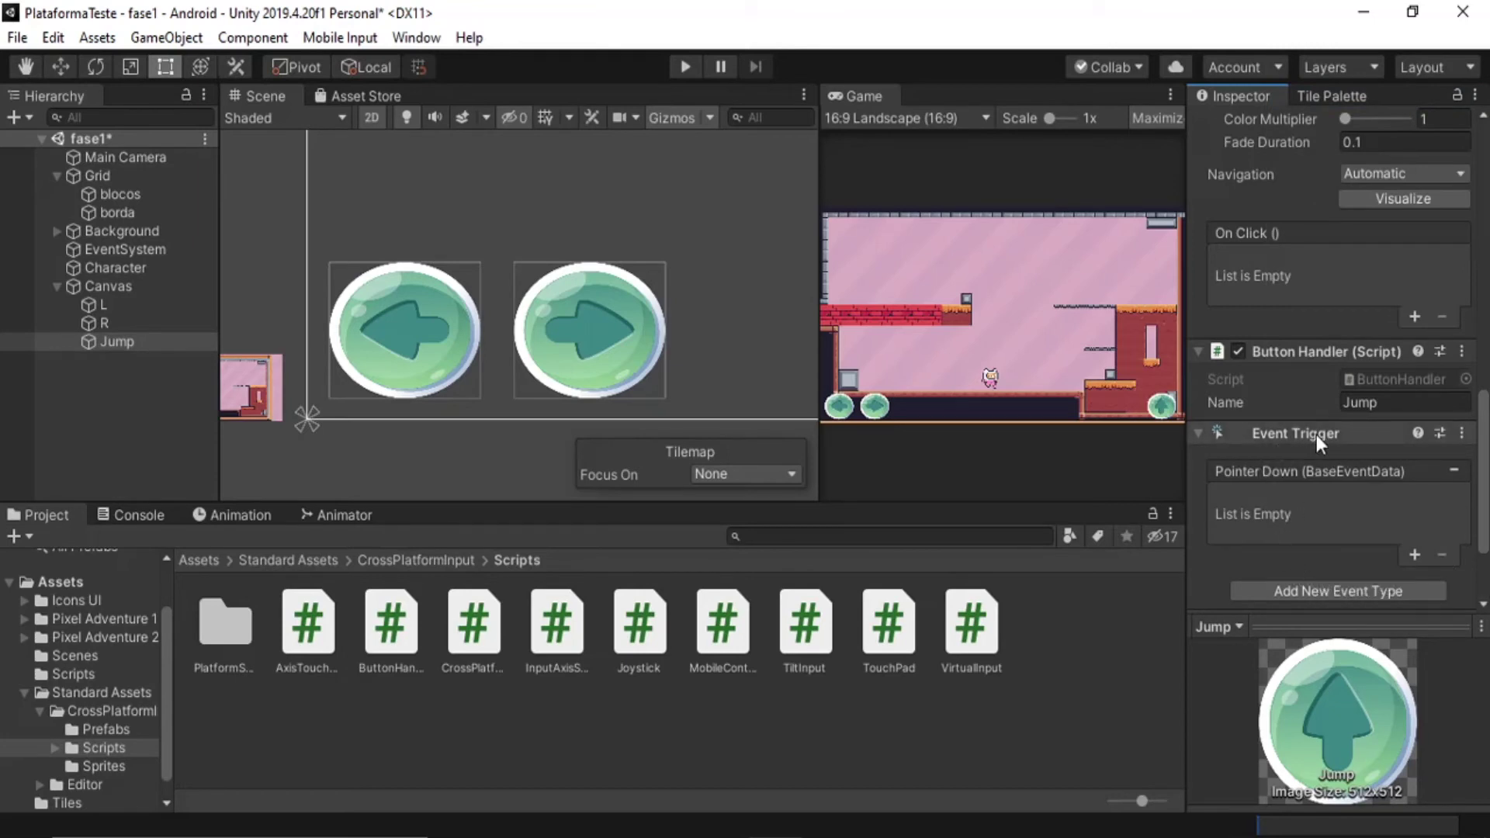
Add an entry to the Pointer Down event with the Jump object as target and ButtonHandler's SetDownState as its function.
{"action": "left_click", "coordinate": [1412, 555]}
{"action": "left_click_drag", "start_coordinate": [108, 342], "coordinate": [1246, 528]}
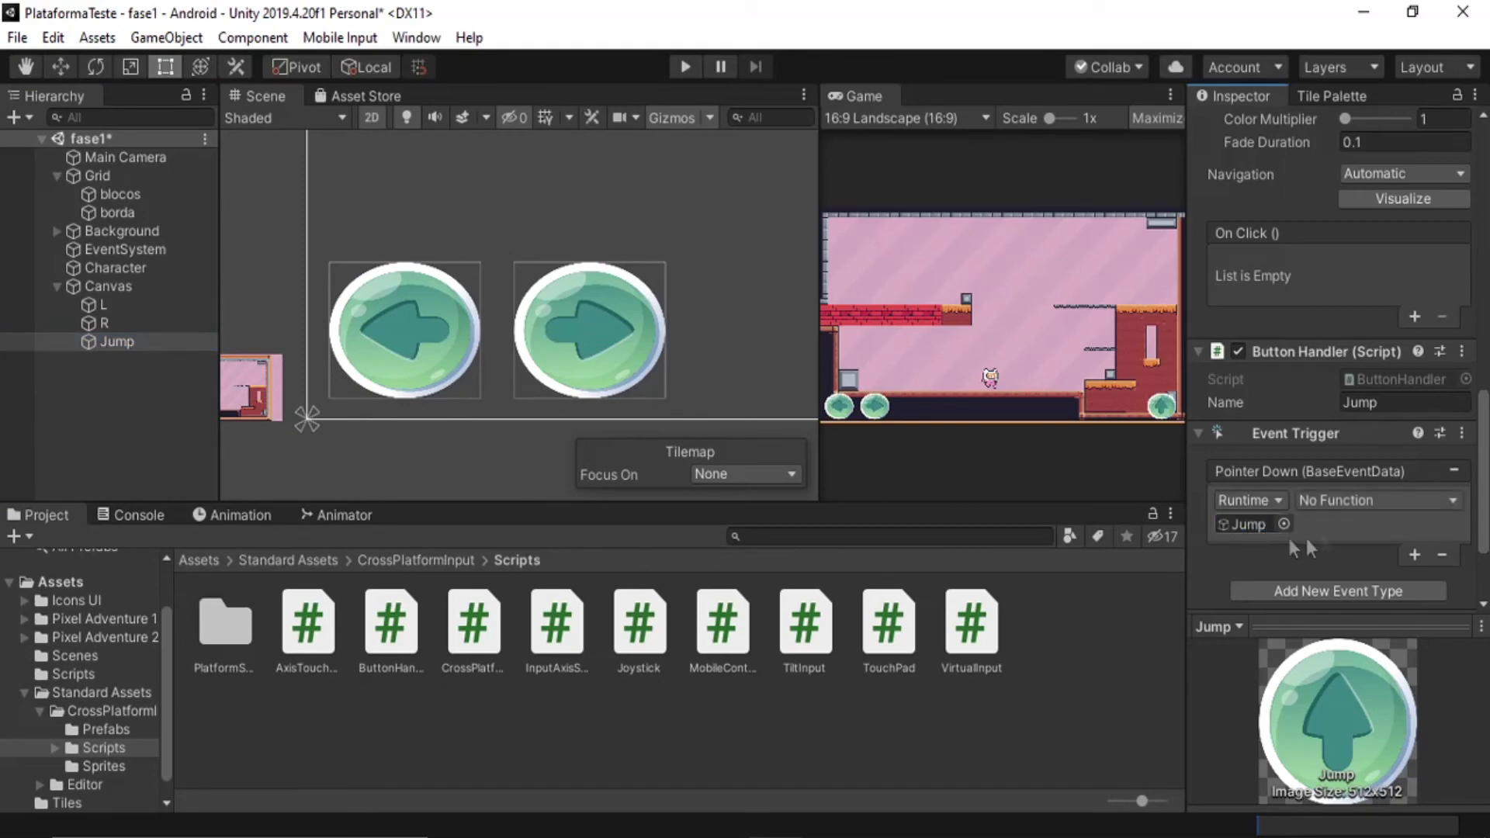
{"action": "left_click", "coordinate": [1328, 500]}
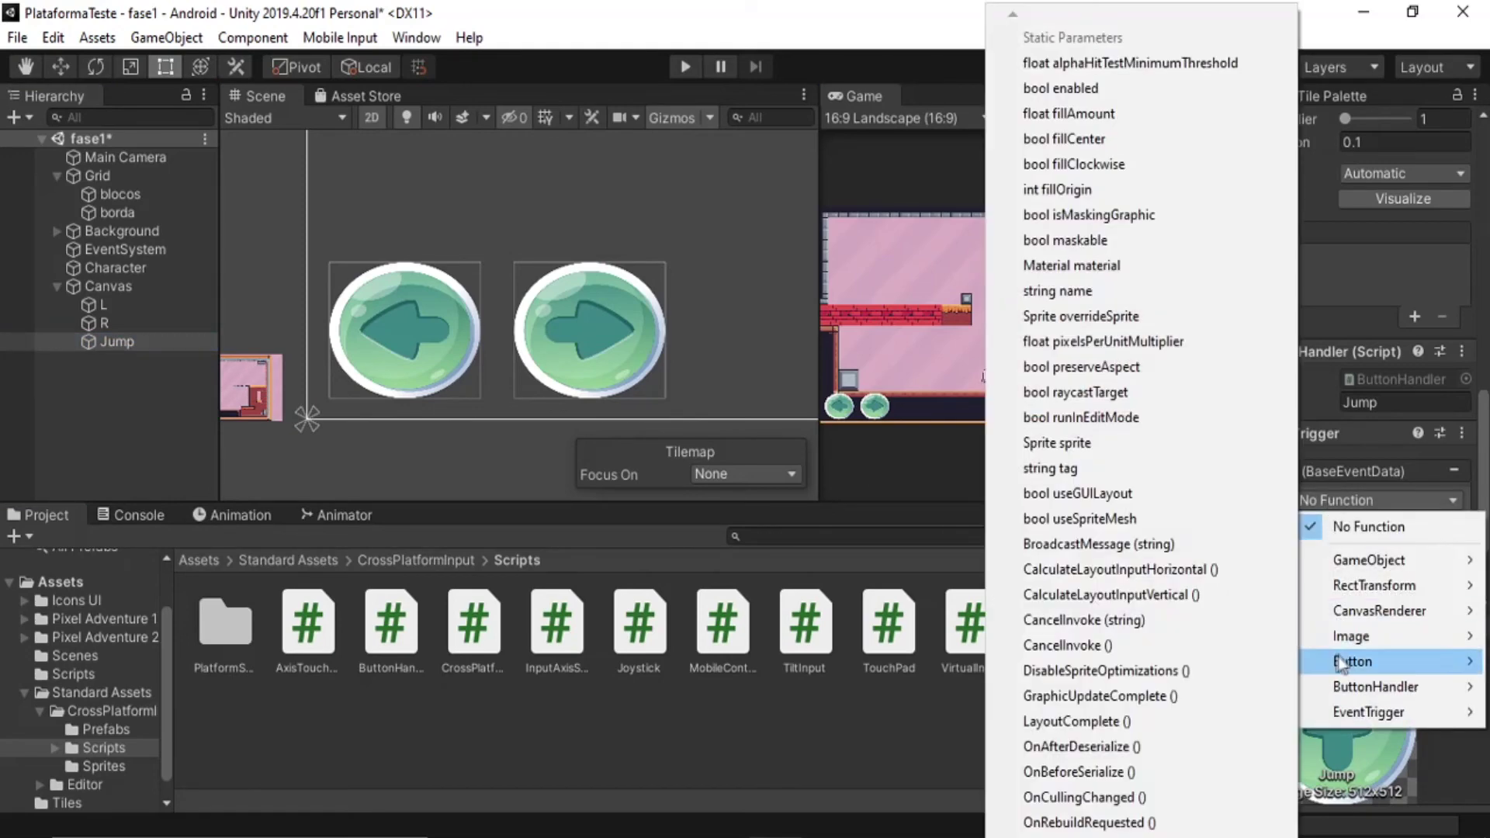
{"action": "mouse_move", "coordinate": [1326, 688]}
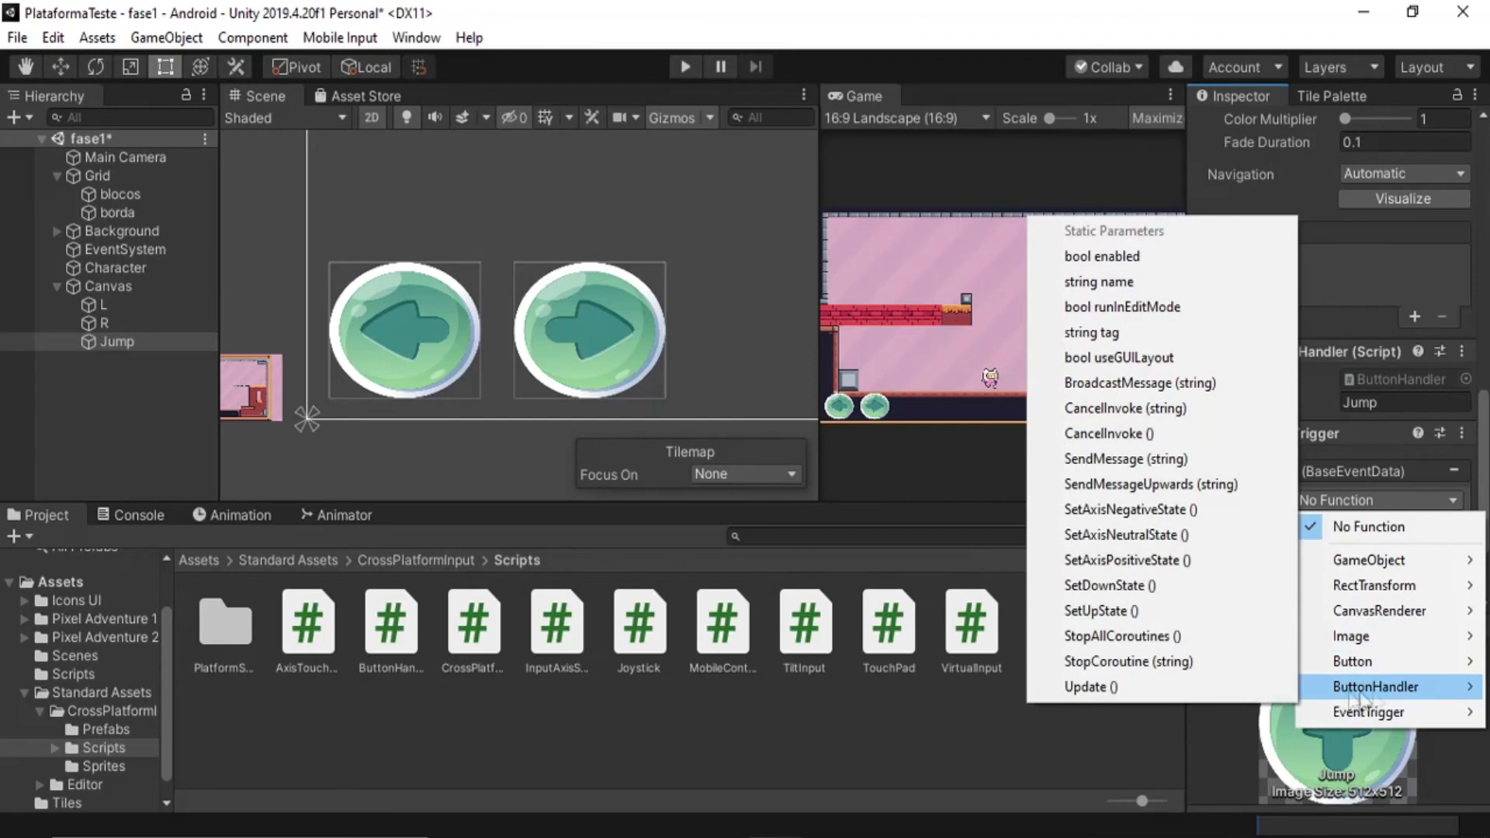
{"action": "left_click", "coordinate": [1139, 586]}
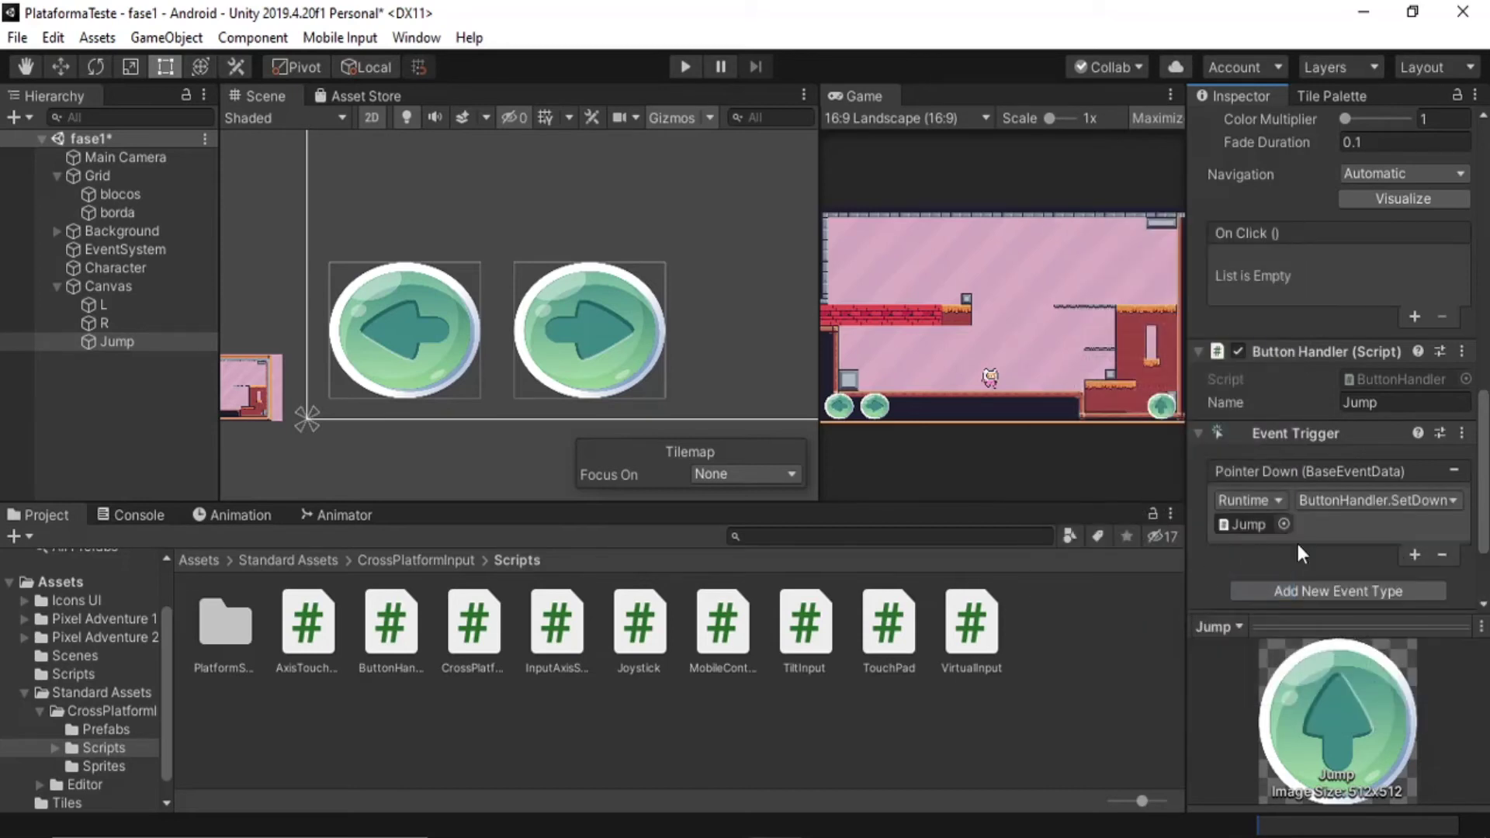
Add a PointerUp event type to the Jump button's Event Trigger and set its function to ButtonHandler's SetUpState.
{"action": "left_click", "coordinate": [1347, 594]}
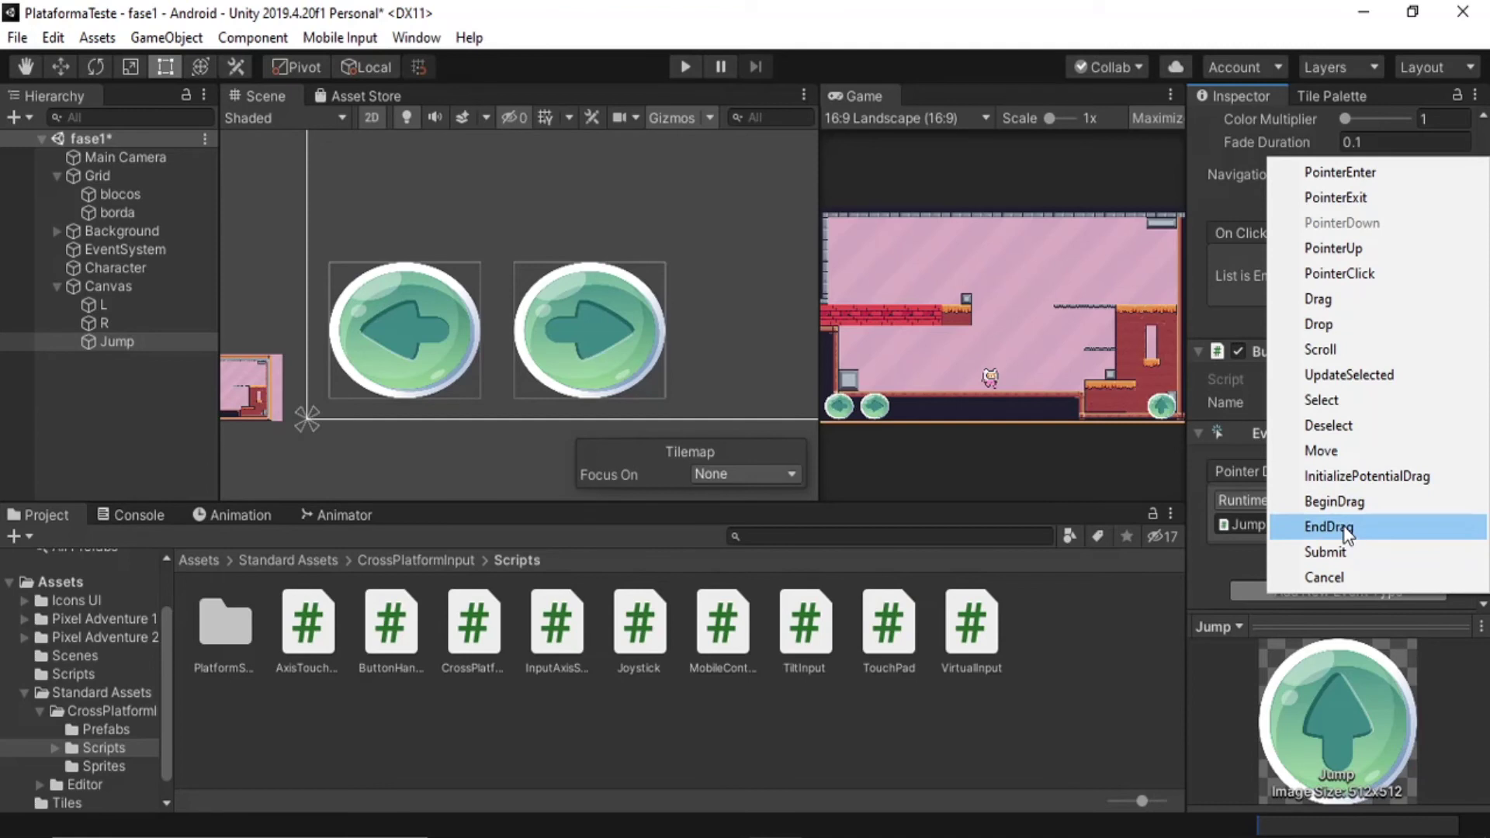
{"action": "left_click", "coordinate": [1361, 249]}
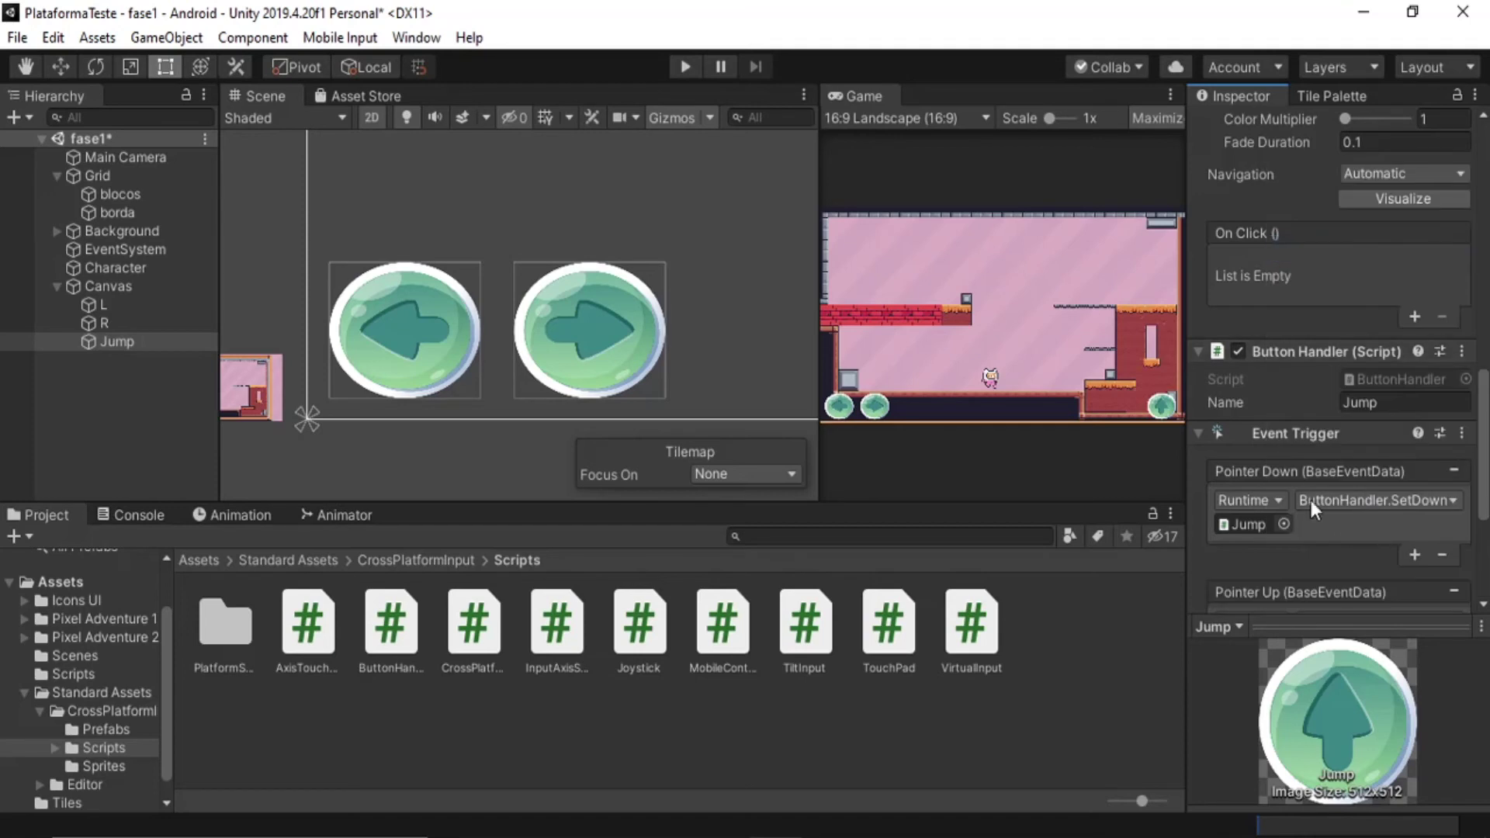
{"action": "scroll", "coordinate": [1310, 500], "scroll_direction": "down", "scroll_amount": 3}
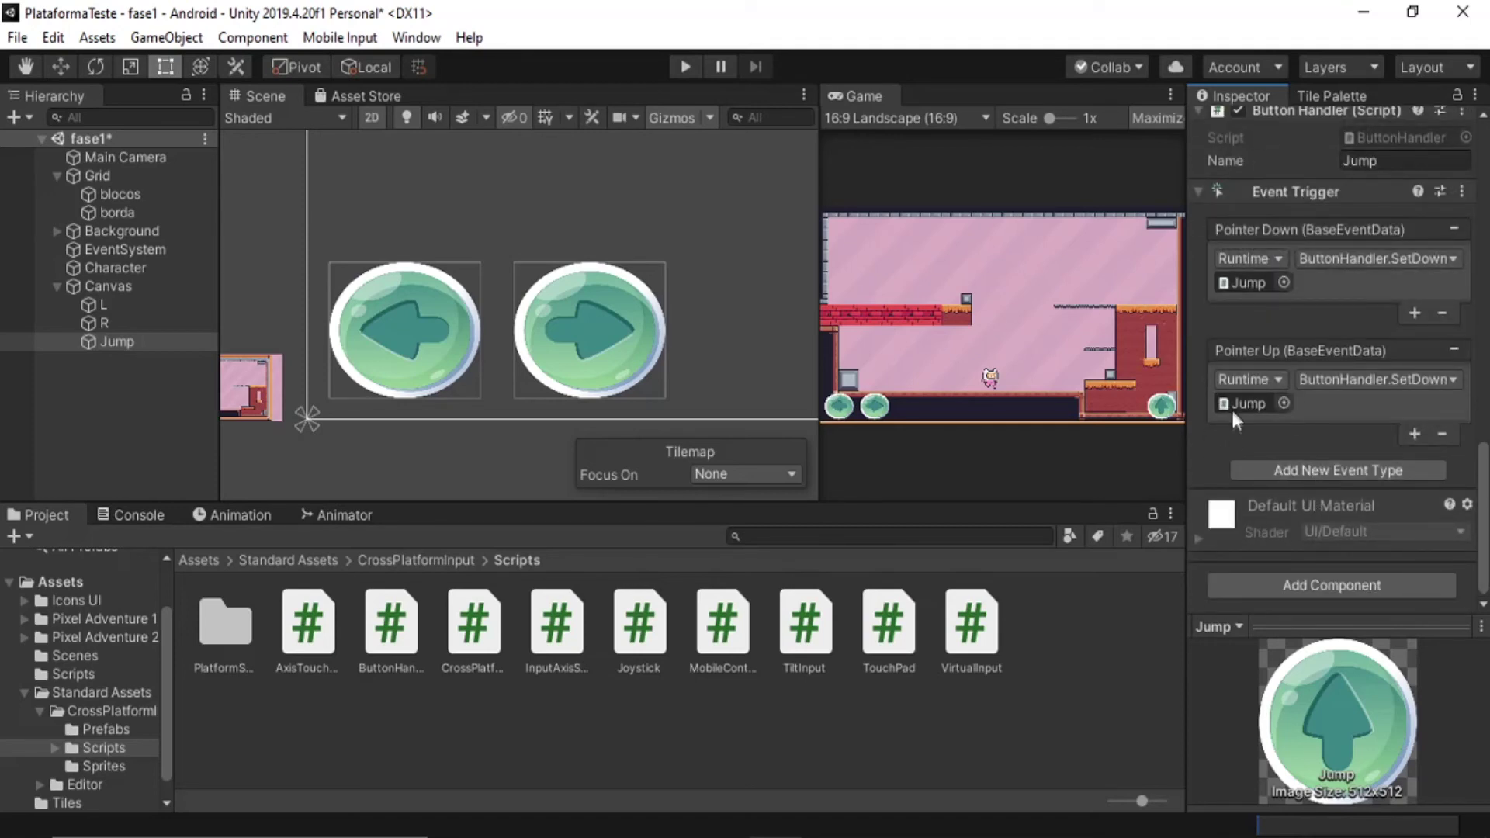
{"action": "left_click", "coordinate": [1416, 380]}
{"action": "mouse_move", "coordinate": [1408, 570]}
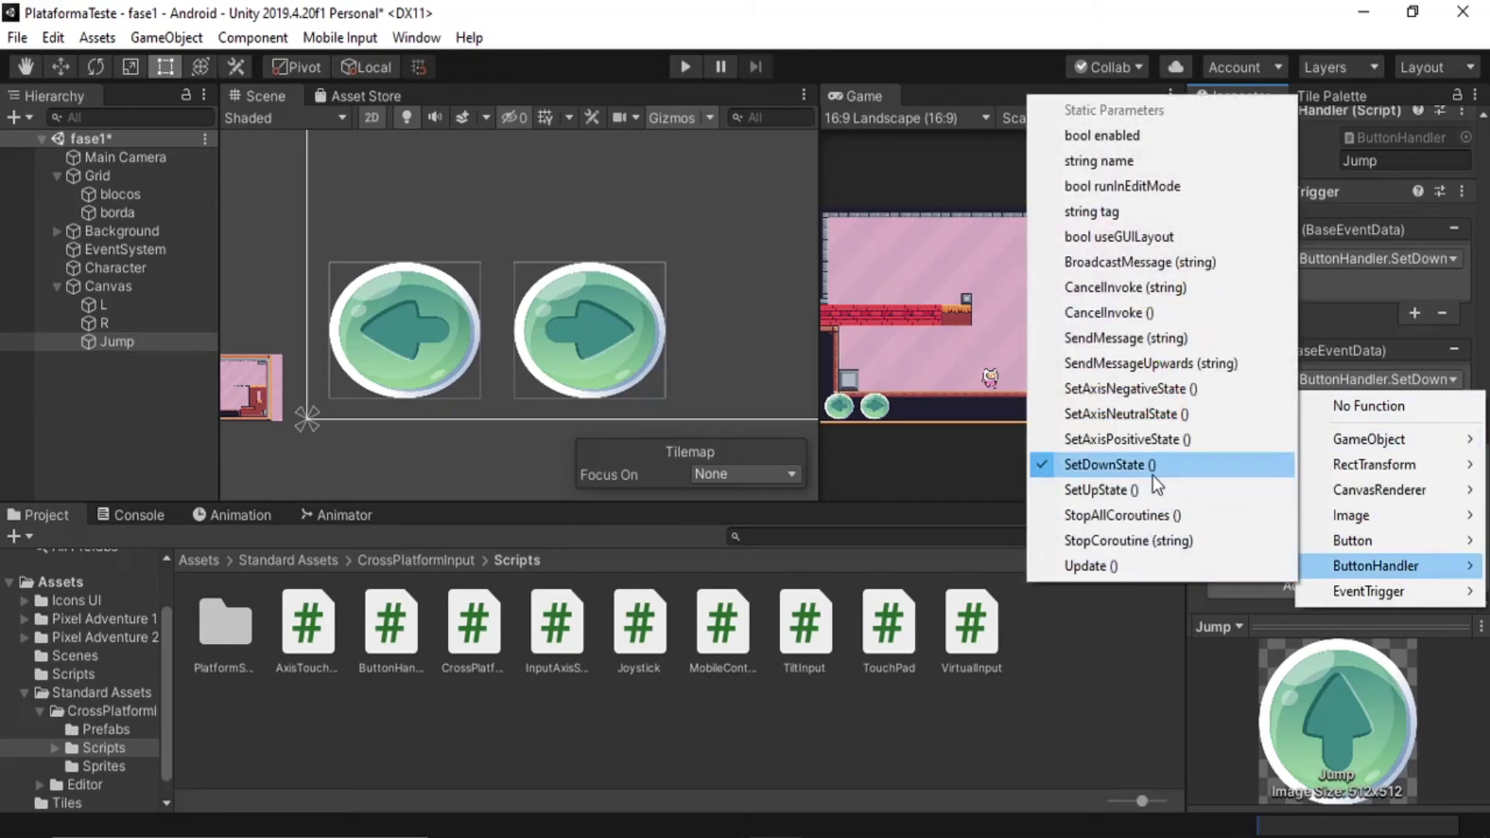
{"action": "left_click", "coordinate": [1139, 492]}
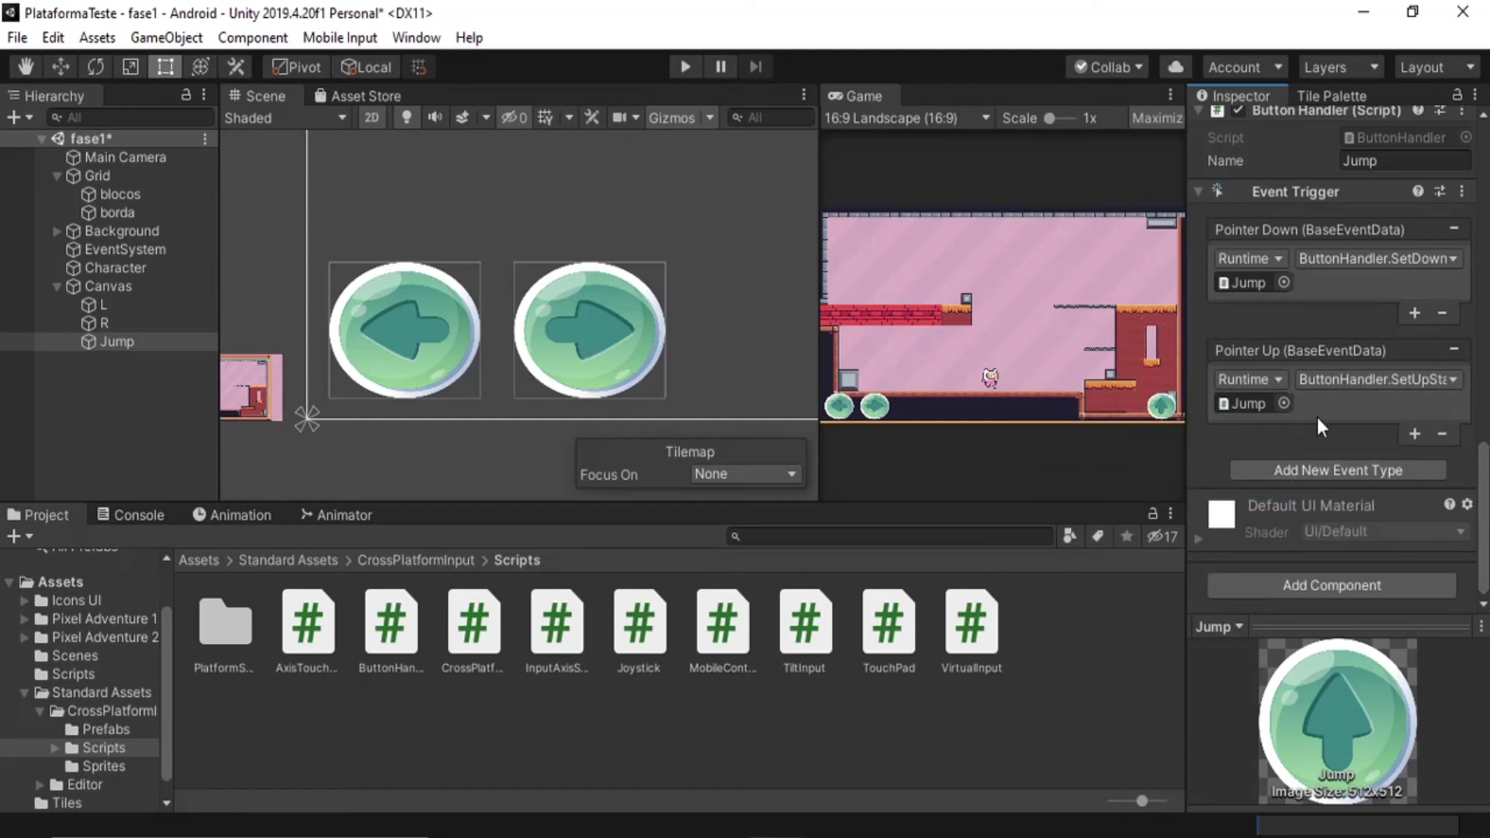
Switch to Visual Studio Code and add the line "using UnityStandardAssets.CrossPlatformInput;" below the UnityEngine import in Character.cs.
{"action": "left_click", "coordinate": [104, 323]}
{"action": "mouse_move", "coordinate": [829, 836]}
{"action": "left_click", "coordinate": [828, 768]}
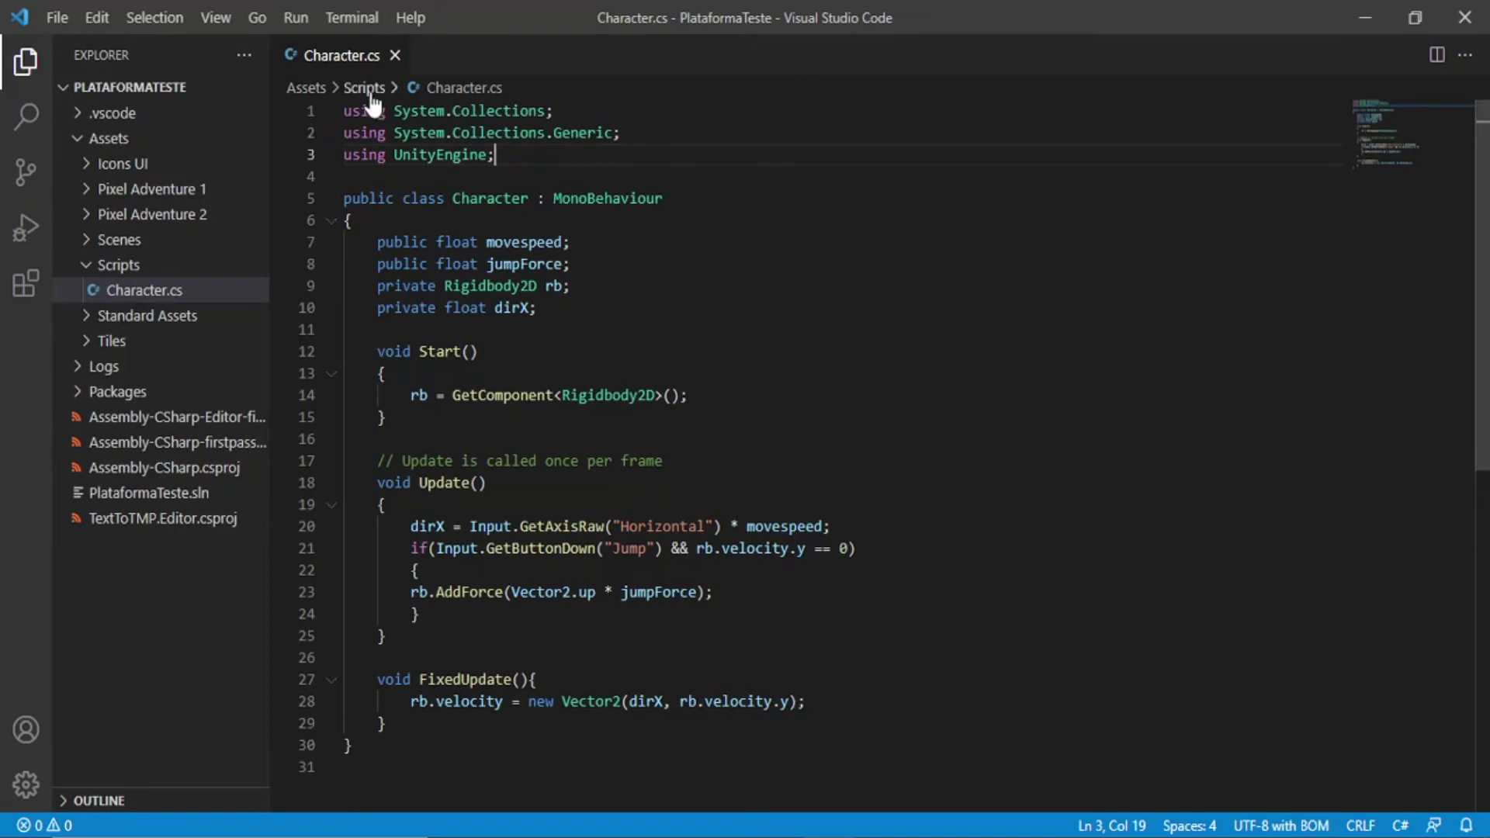
{"action": "key", "text": "Return"}
{"action": "type", "text": "using "}
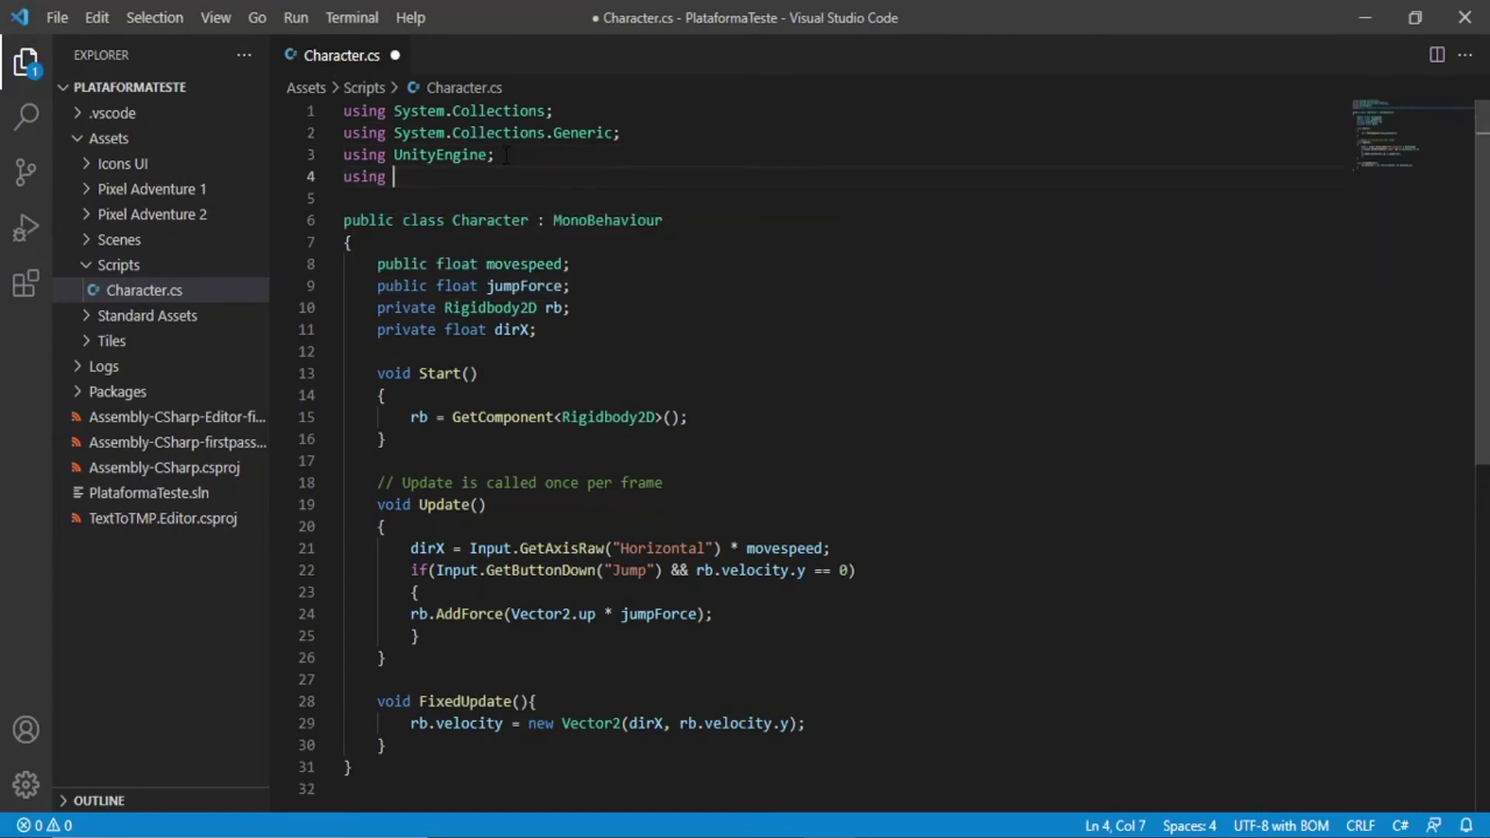
{"action": "type", "text": "Unity"}
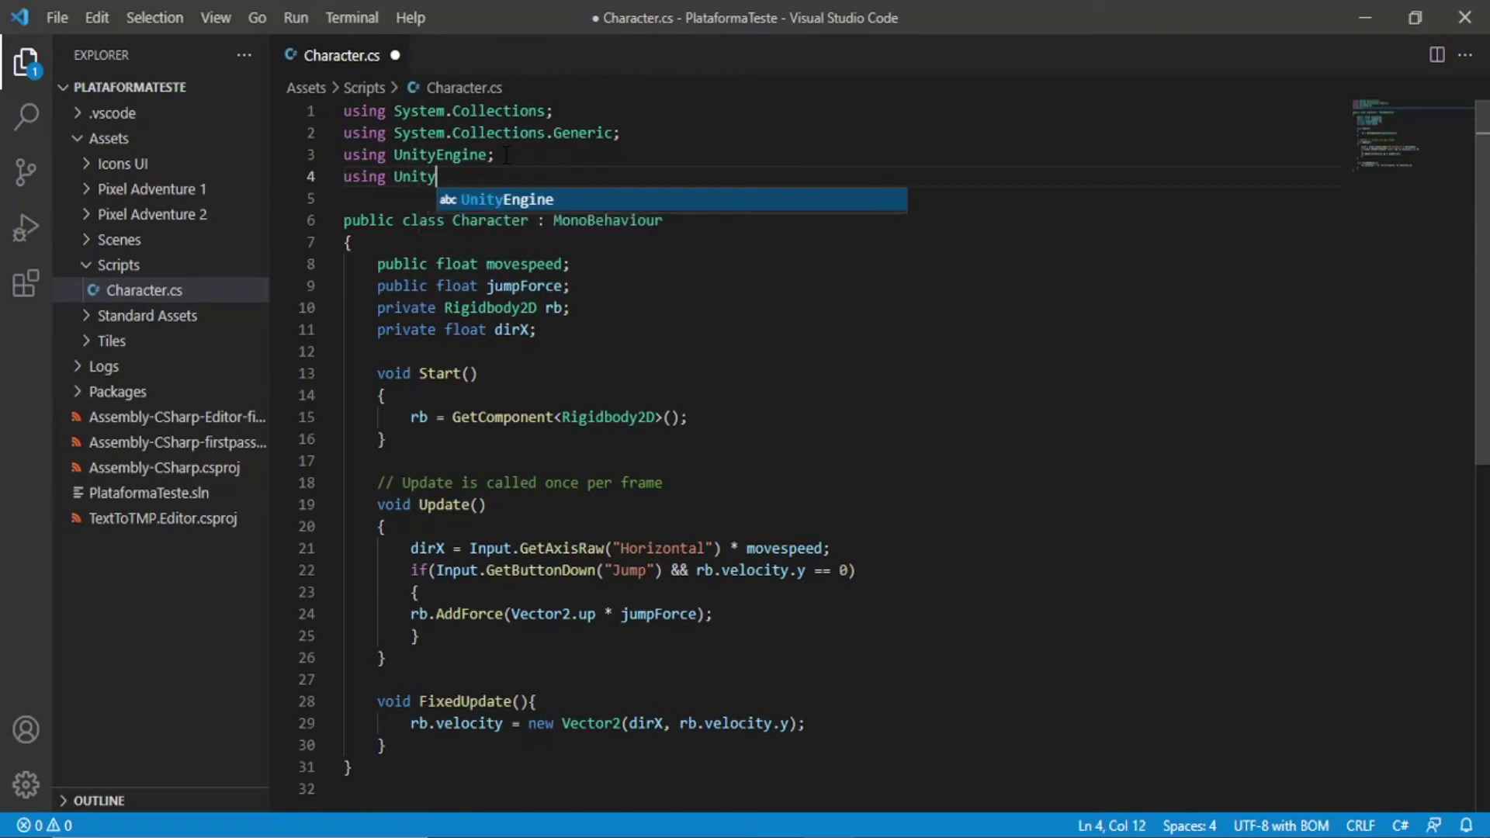
{"action": "type", "text": "Standard"}
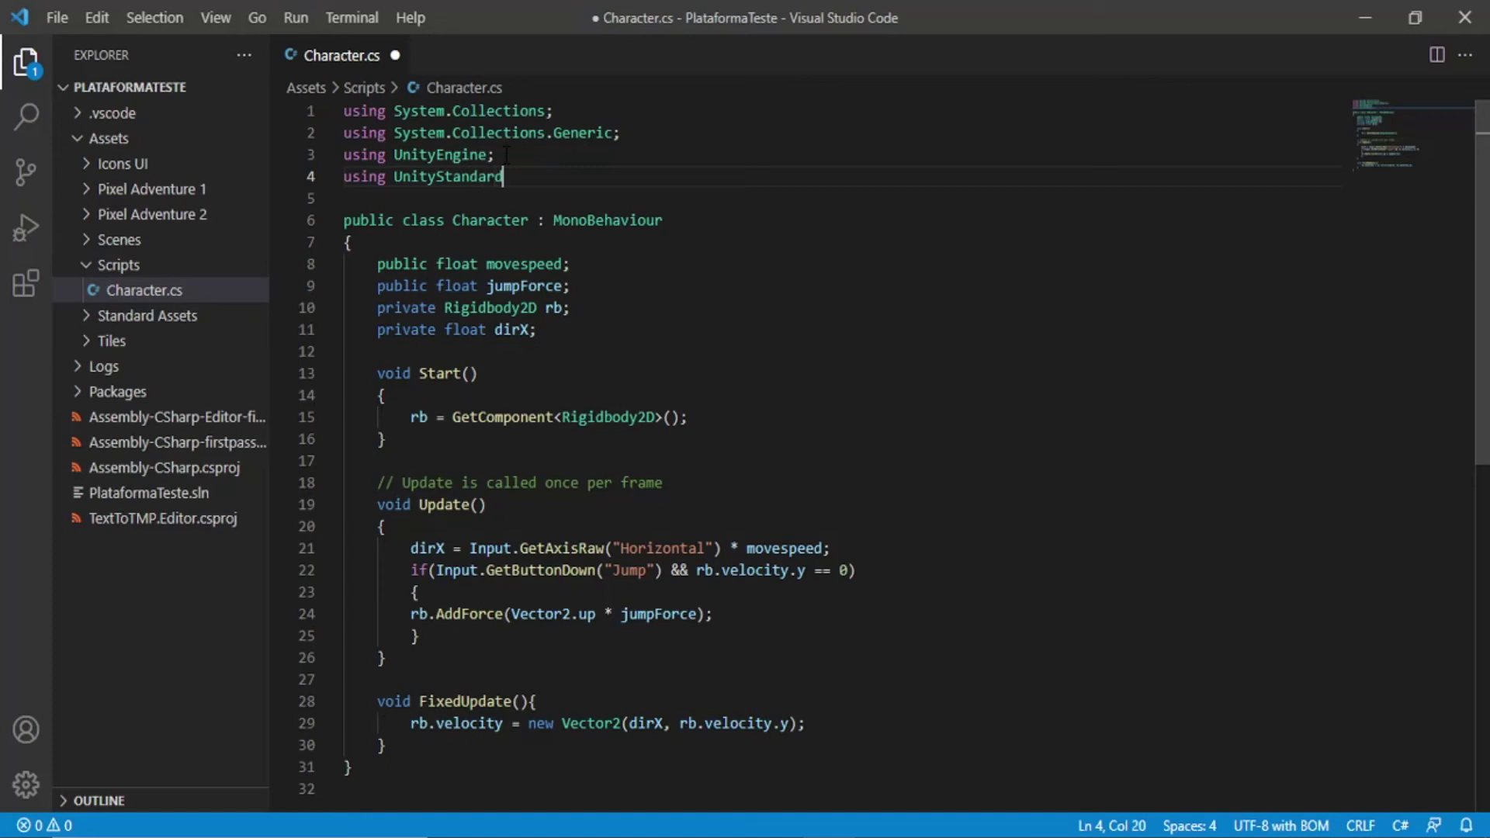
{"action": "type", "text": "Assets.CrossPlatformI"}
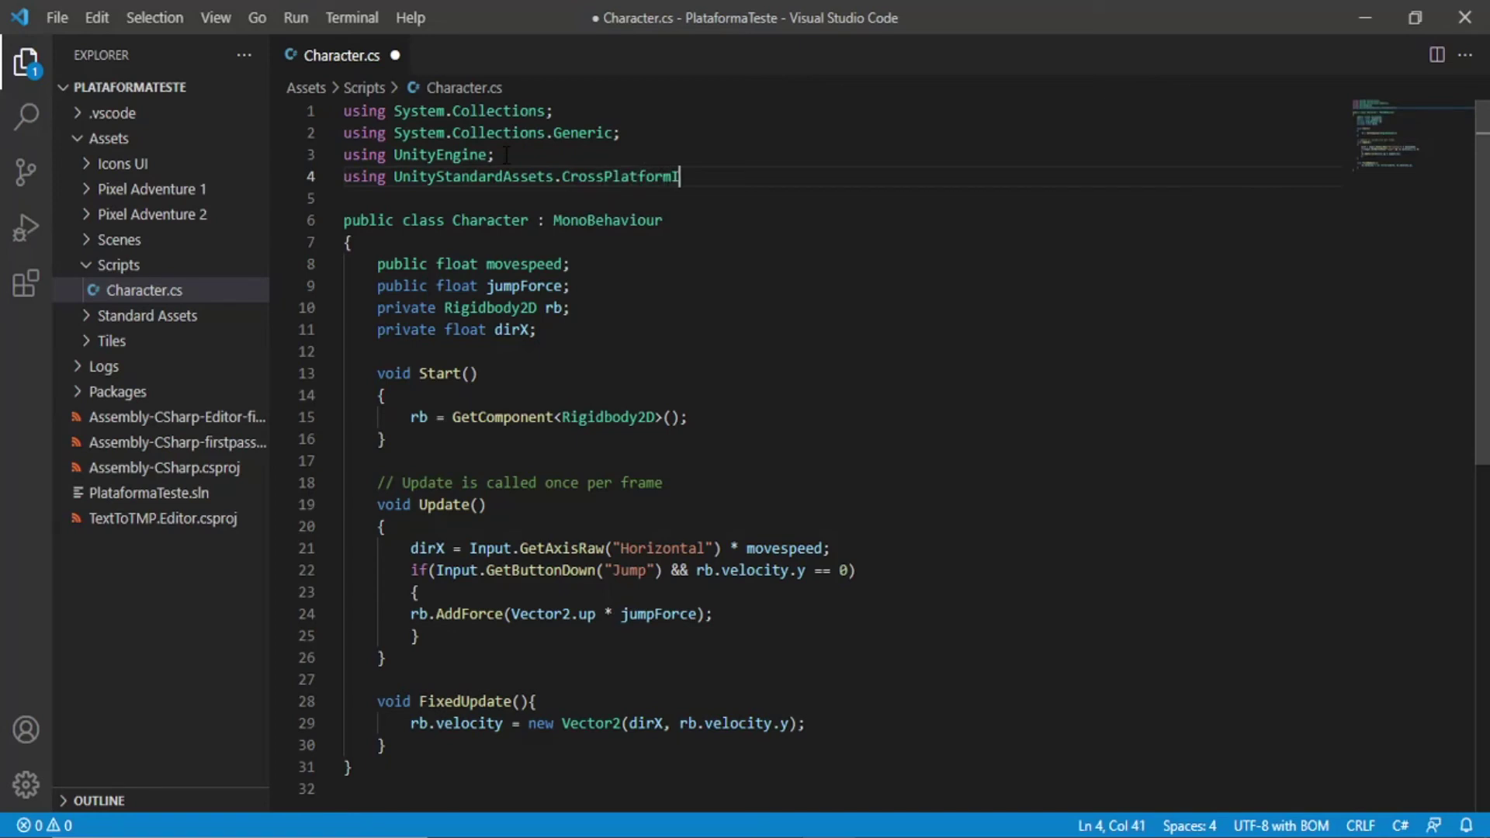
{"action": "type", "text": "nput;"}
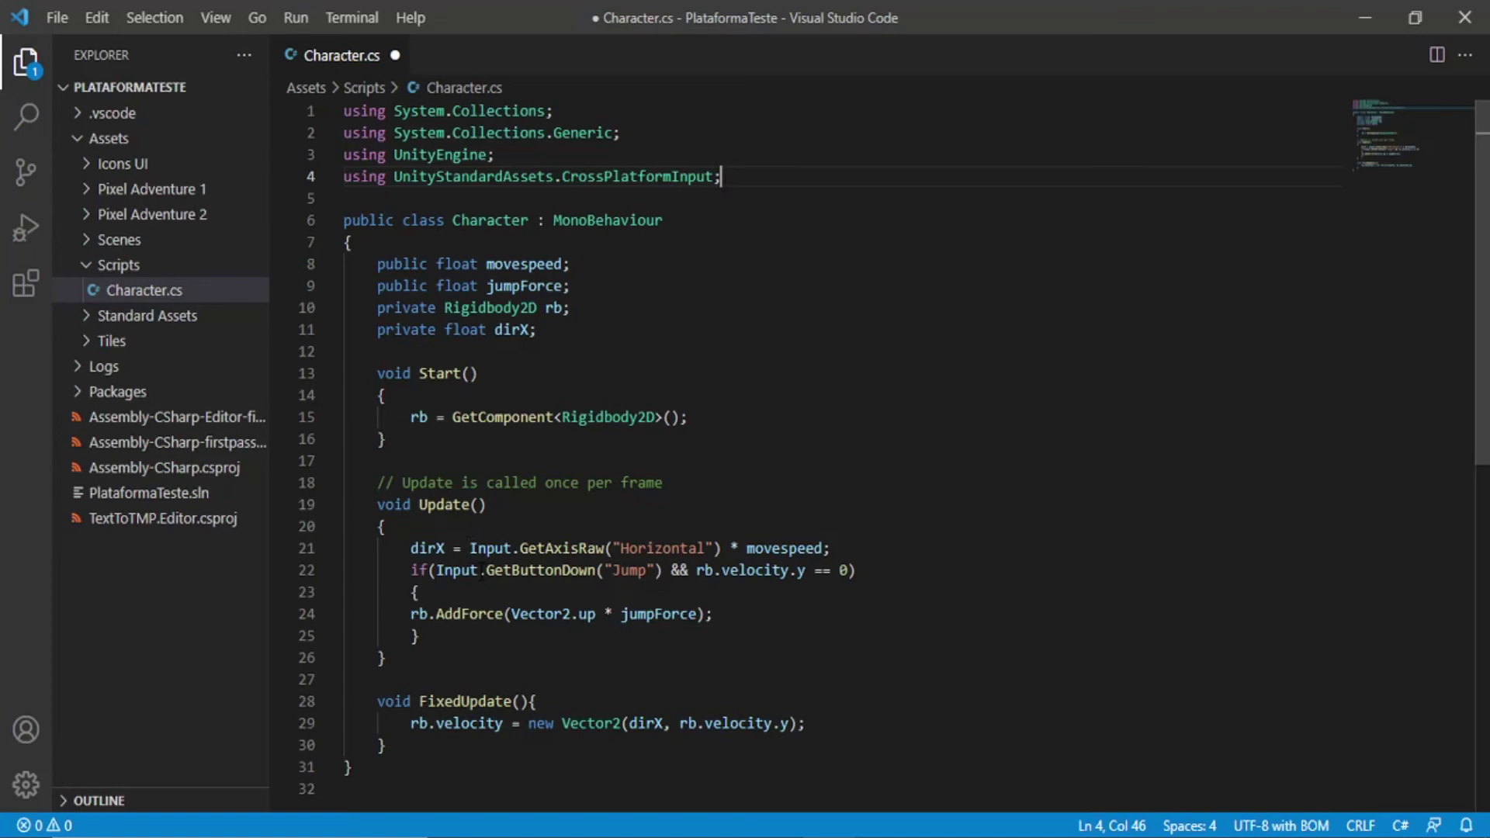
Replace Input with CrossPlatformInputManager in the dirX assignment inside Update().
{"action": "scroll", "coordinate": [481, 547], "scroll_direction": "down", "scroll_amount": 1}
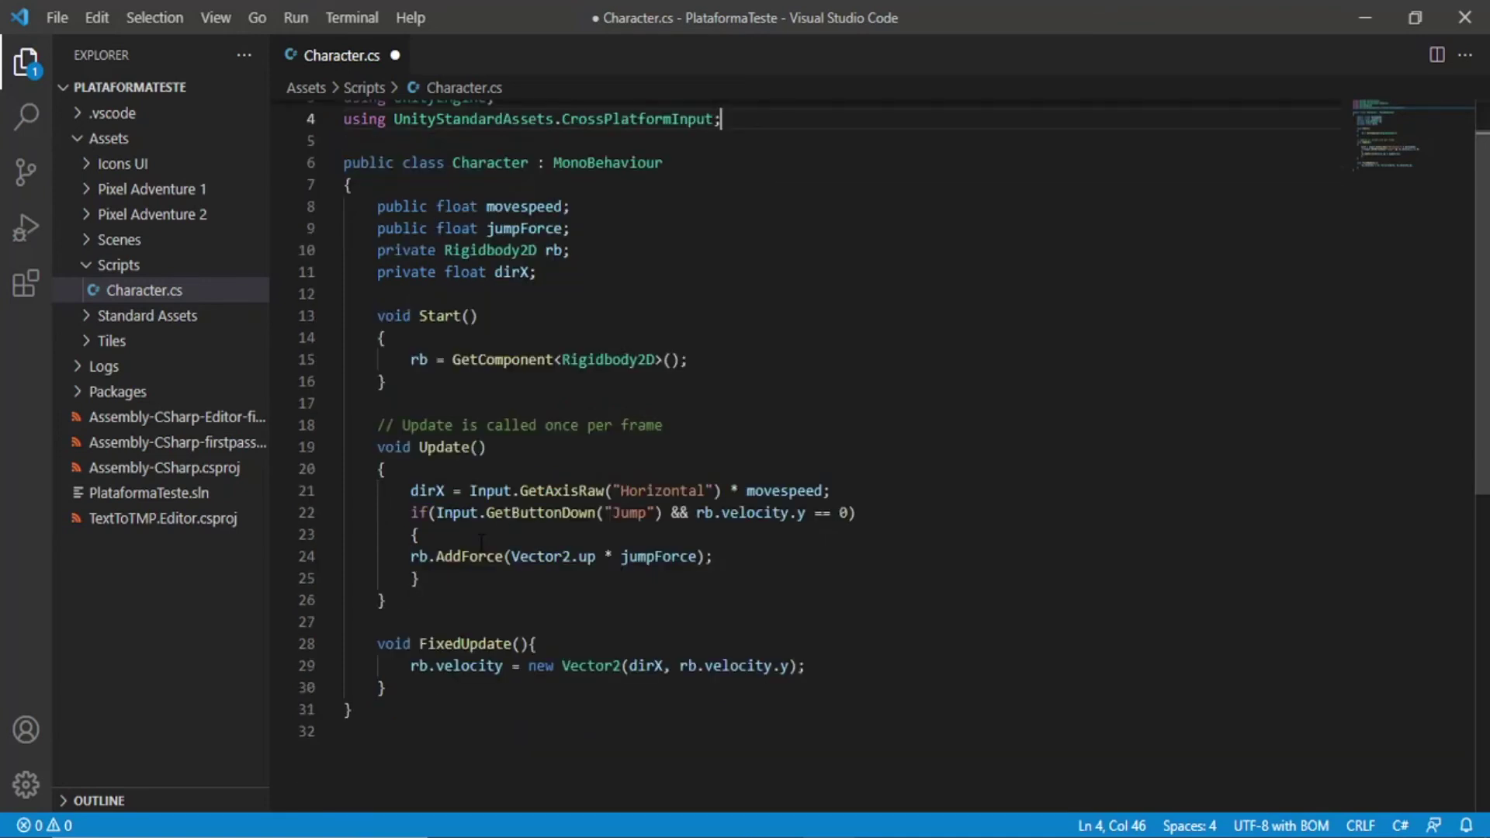
{"action": "left_click_drag", "start_coordinate": [510, 490], "coordinate": [469, 490]}
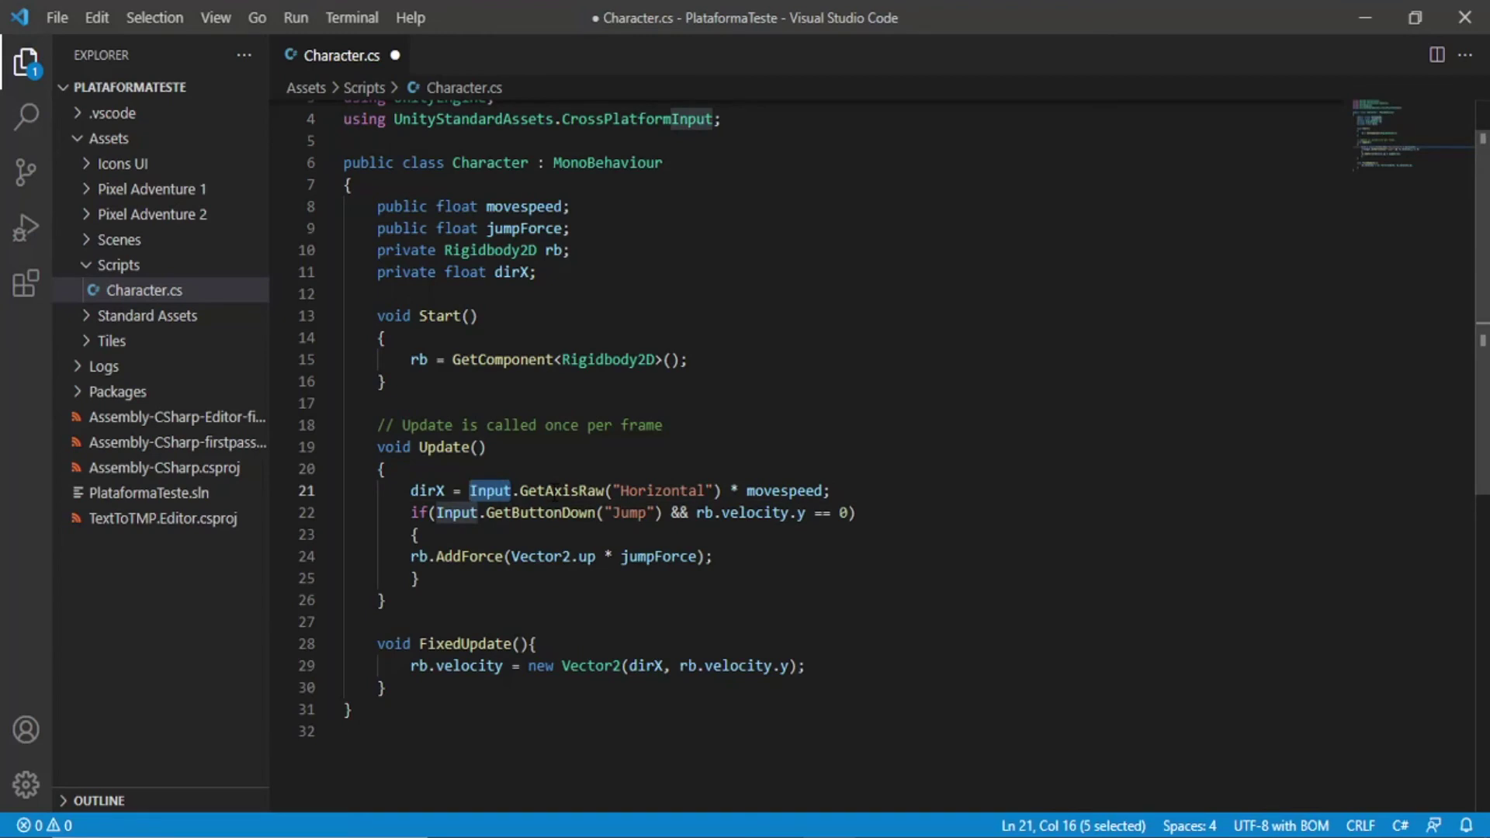
{"action": "type", "text": "CrossPlat"}
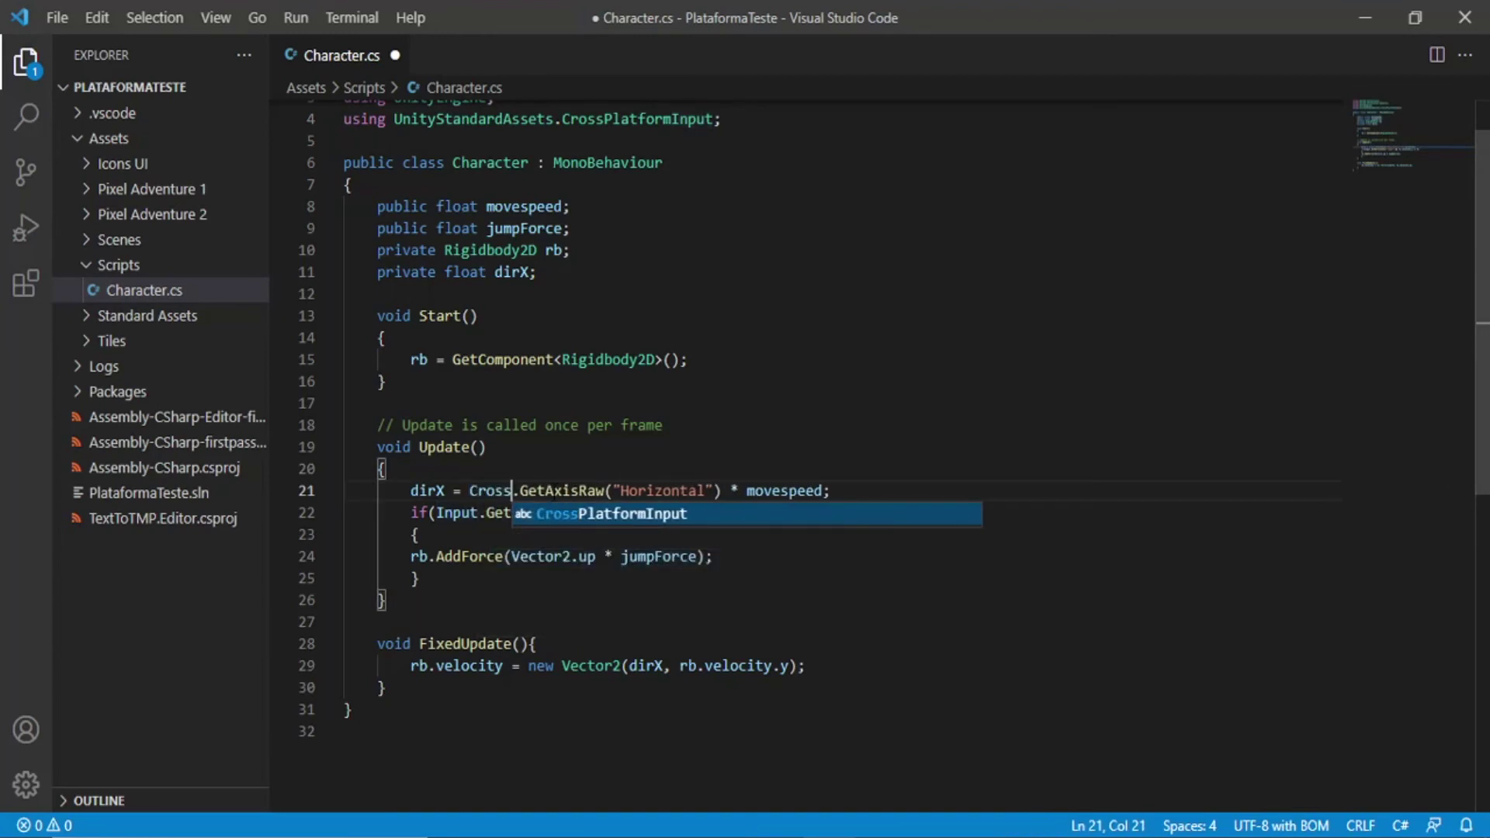
{"action": "type", "text": "formInput."}
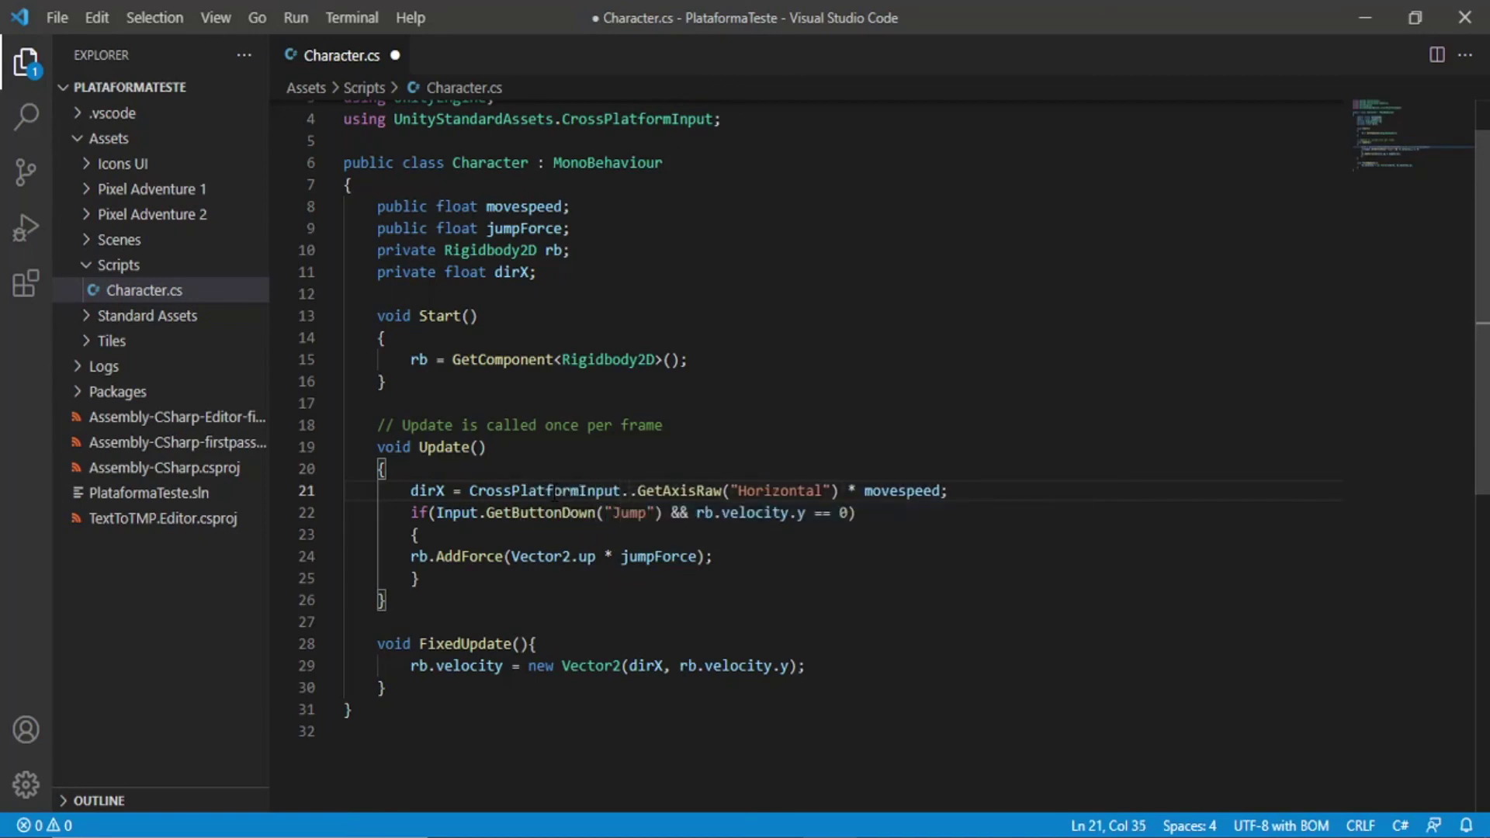
{"action": "key", "text": "BackSpace"}
{"action": "type", "text": "Man"}
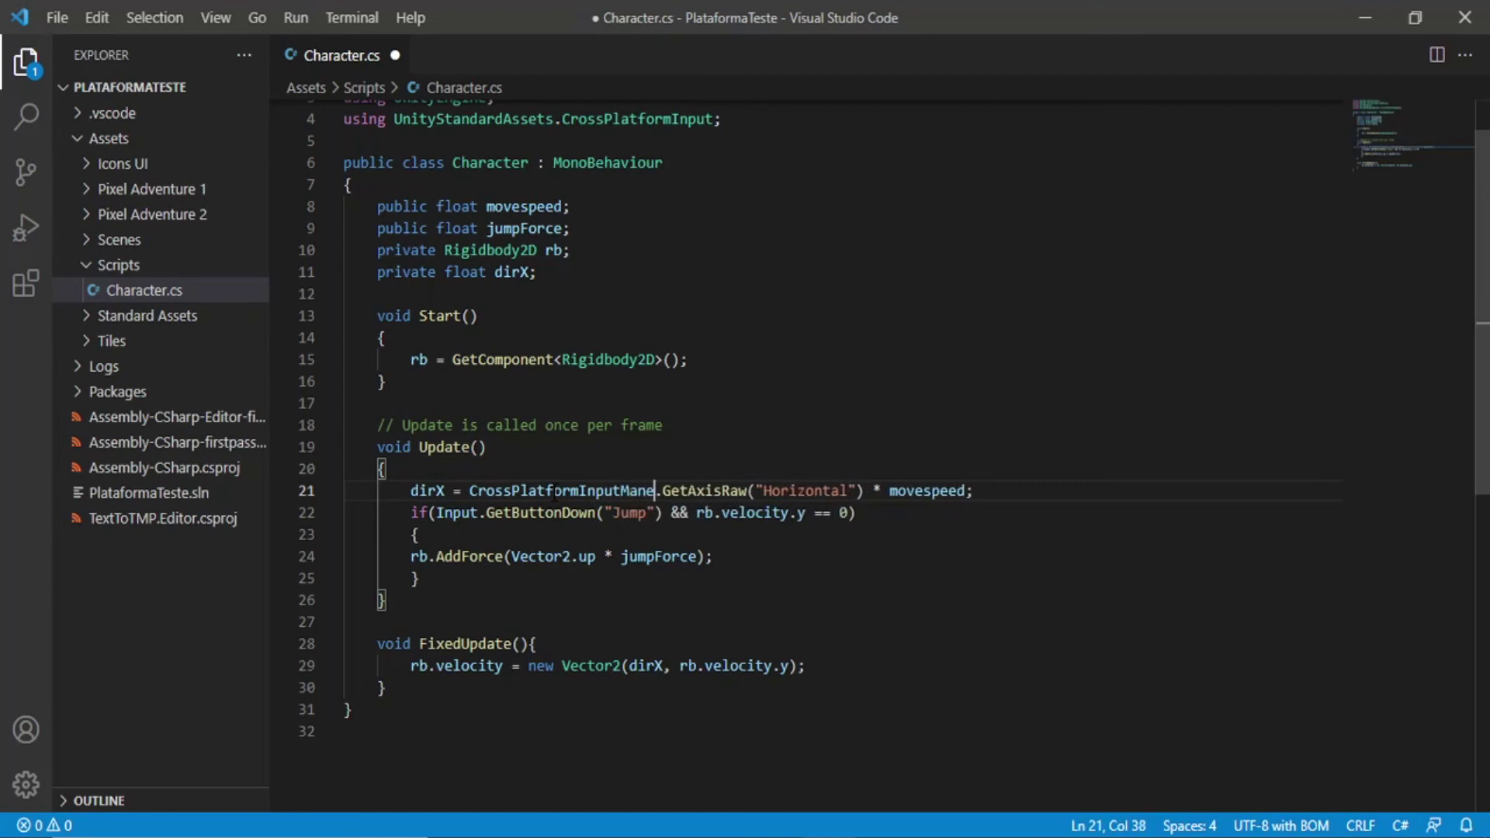
{"action": "type", "text": "ager"}
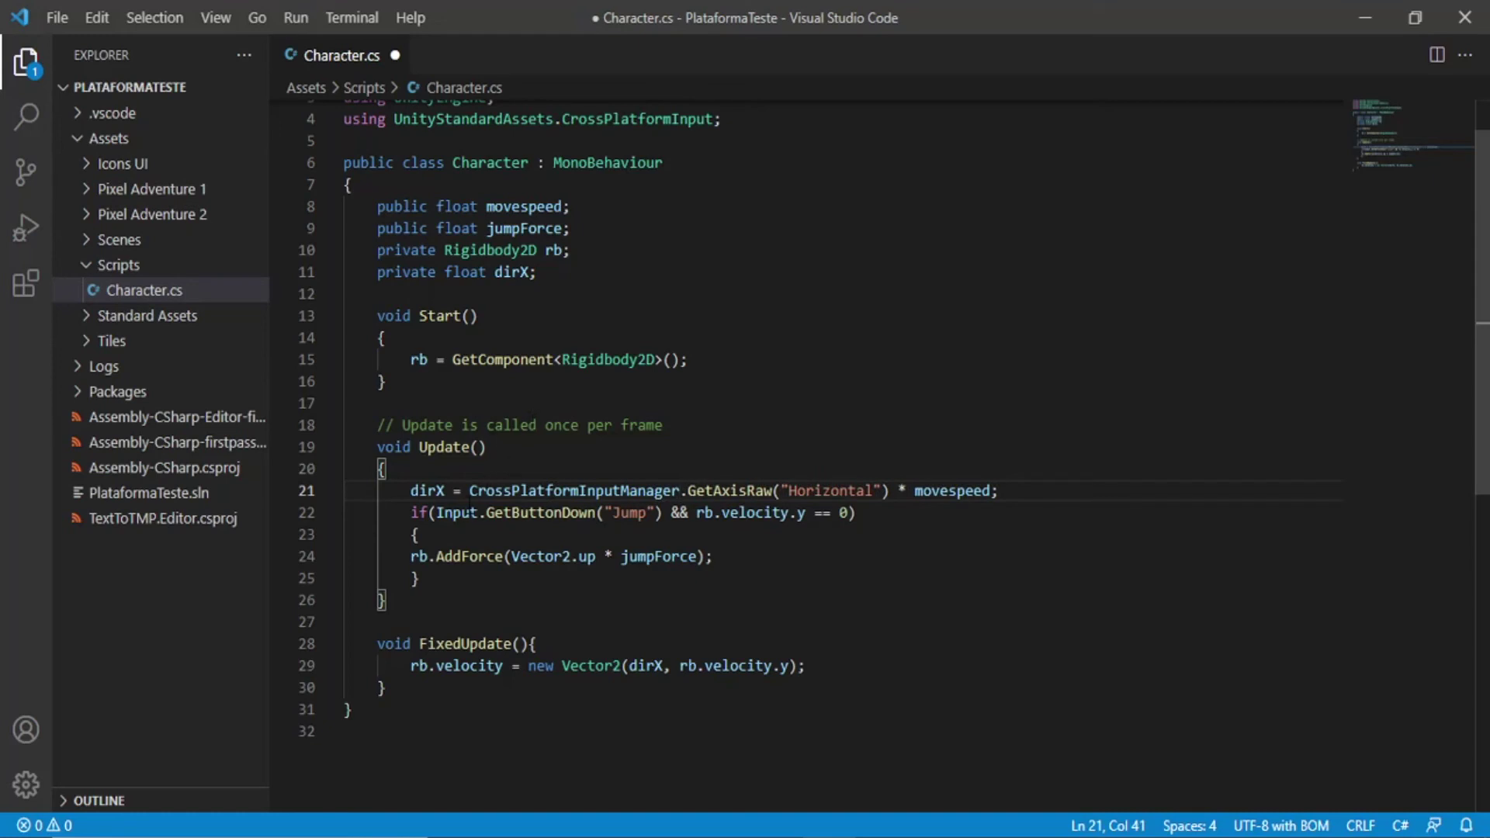
Replace Input with a copy of CrossPlatformInputManager in the GetButtonDown("Jump") condition and save the script.
{"action": "left_click_drag", "start_coordinate": [470, 491], "coordinate": [678, 490]}
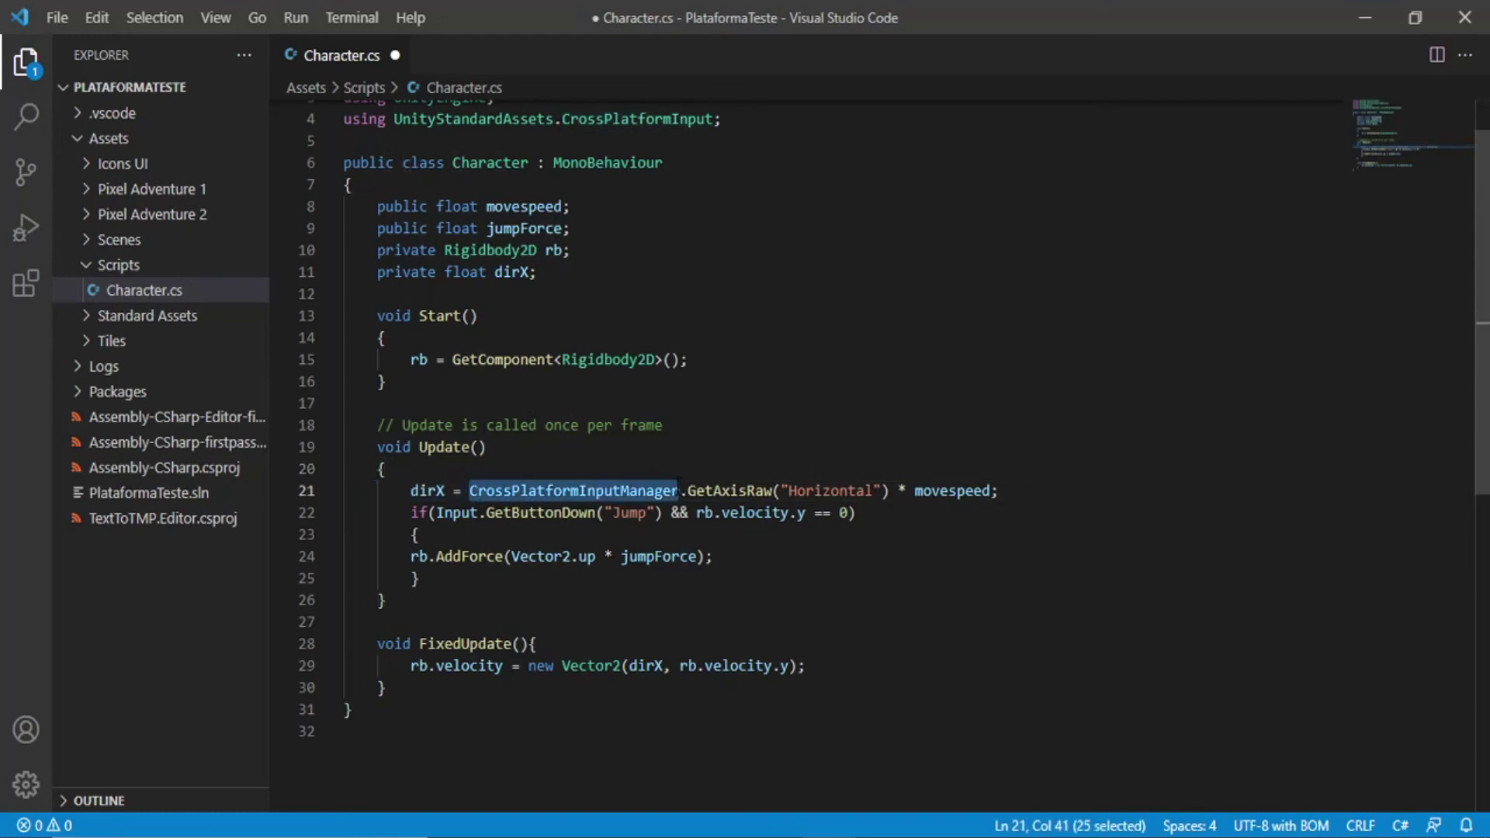
{"action": "key", "text": "ctrl+c"}
{"action": "double_click", "coordinate": [456, 512]}
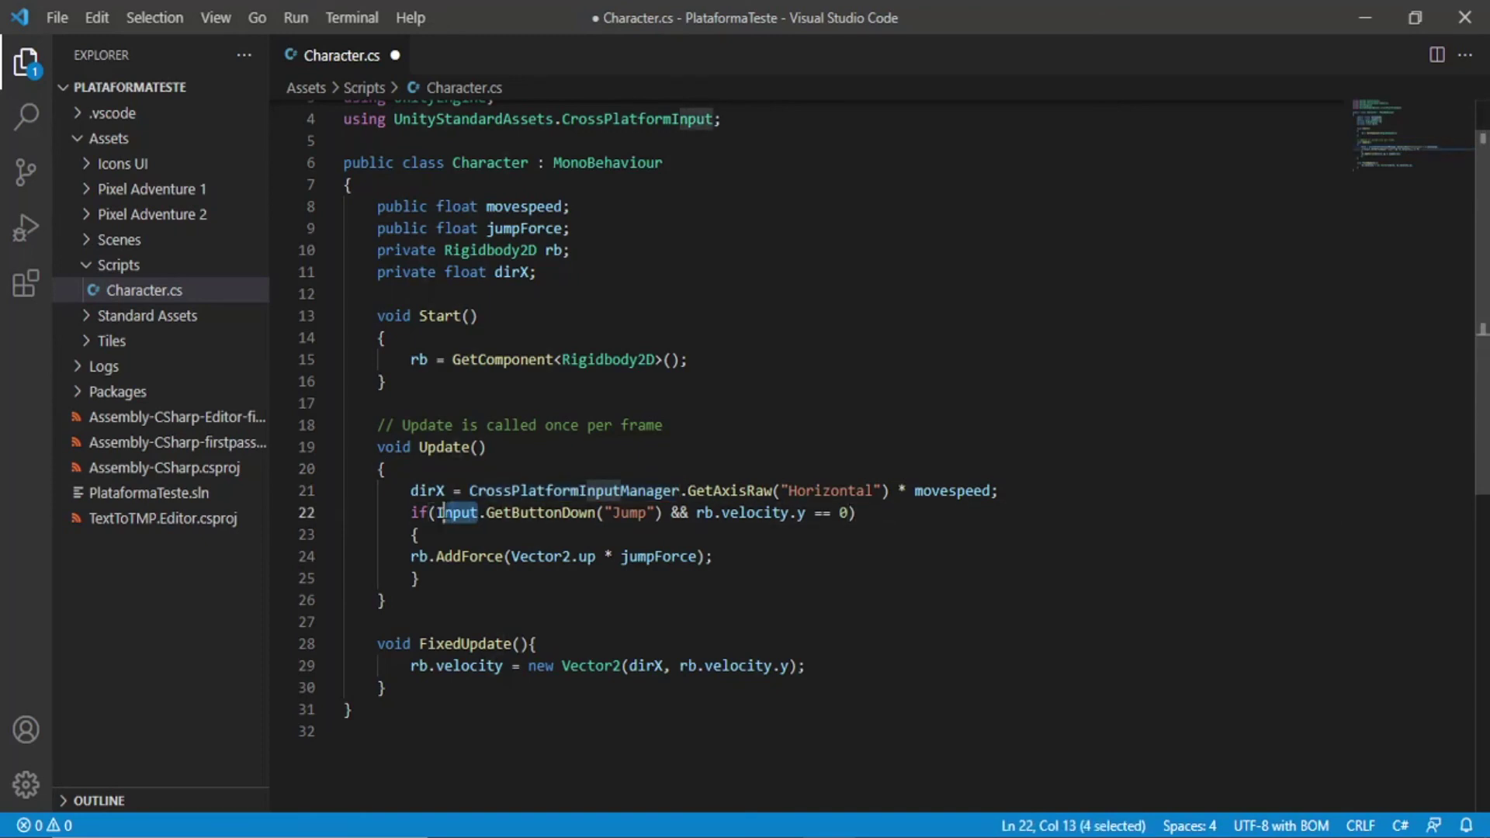
{"action": "key", "text": "ctrl+v"}
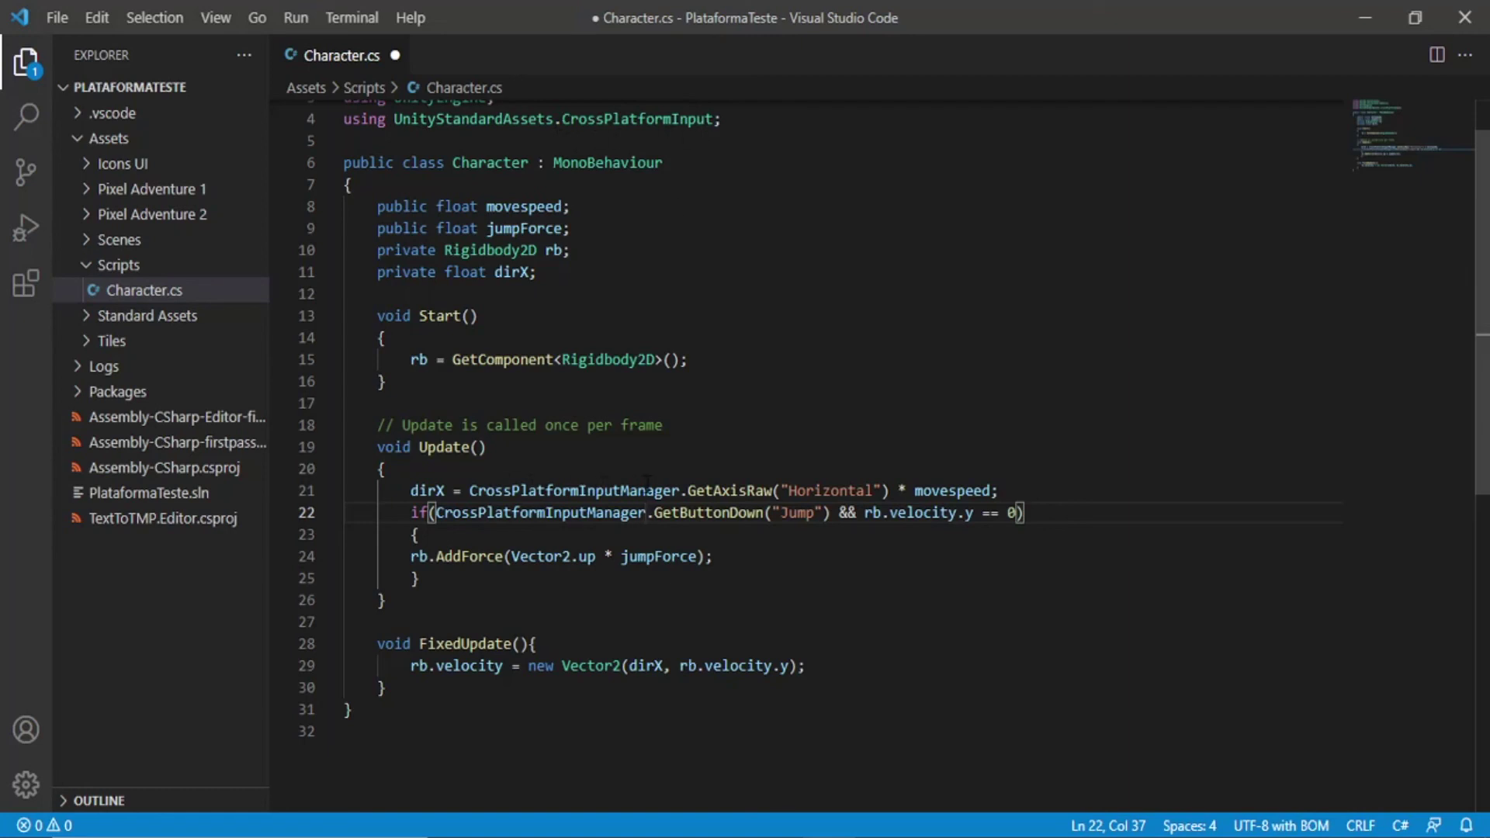
{"action": "key", "text": "ctrl+s"}
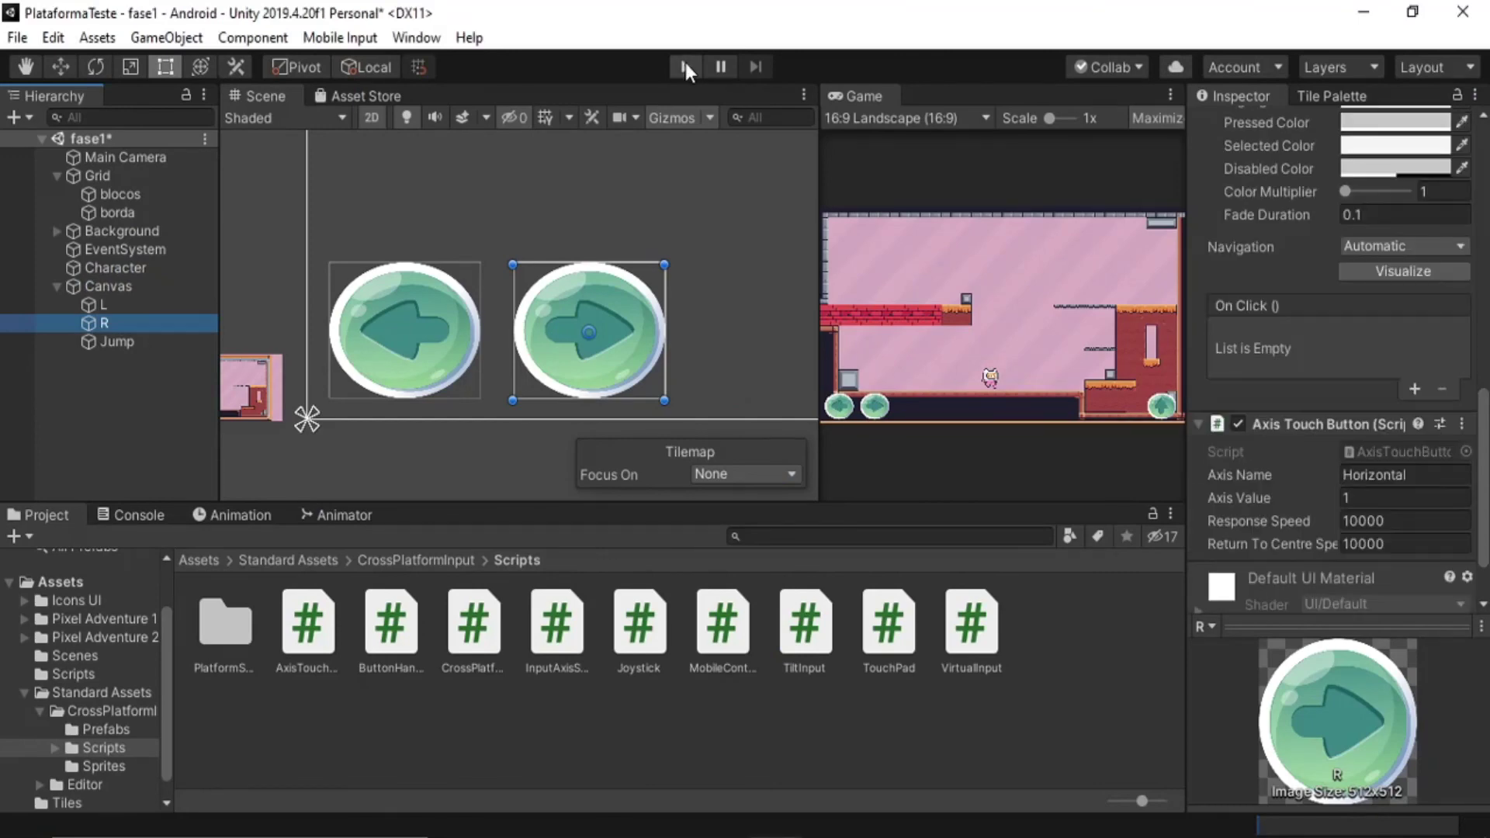
Switch back to Unity, run the game, and test the left, right and jump on-screen buttons on the character.
{"action": "left_click", "coordinate": [686, 65]}
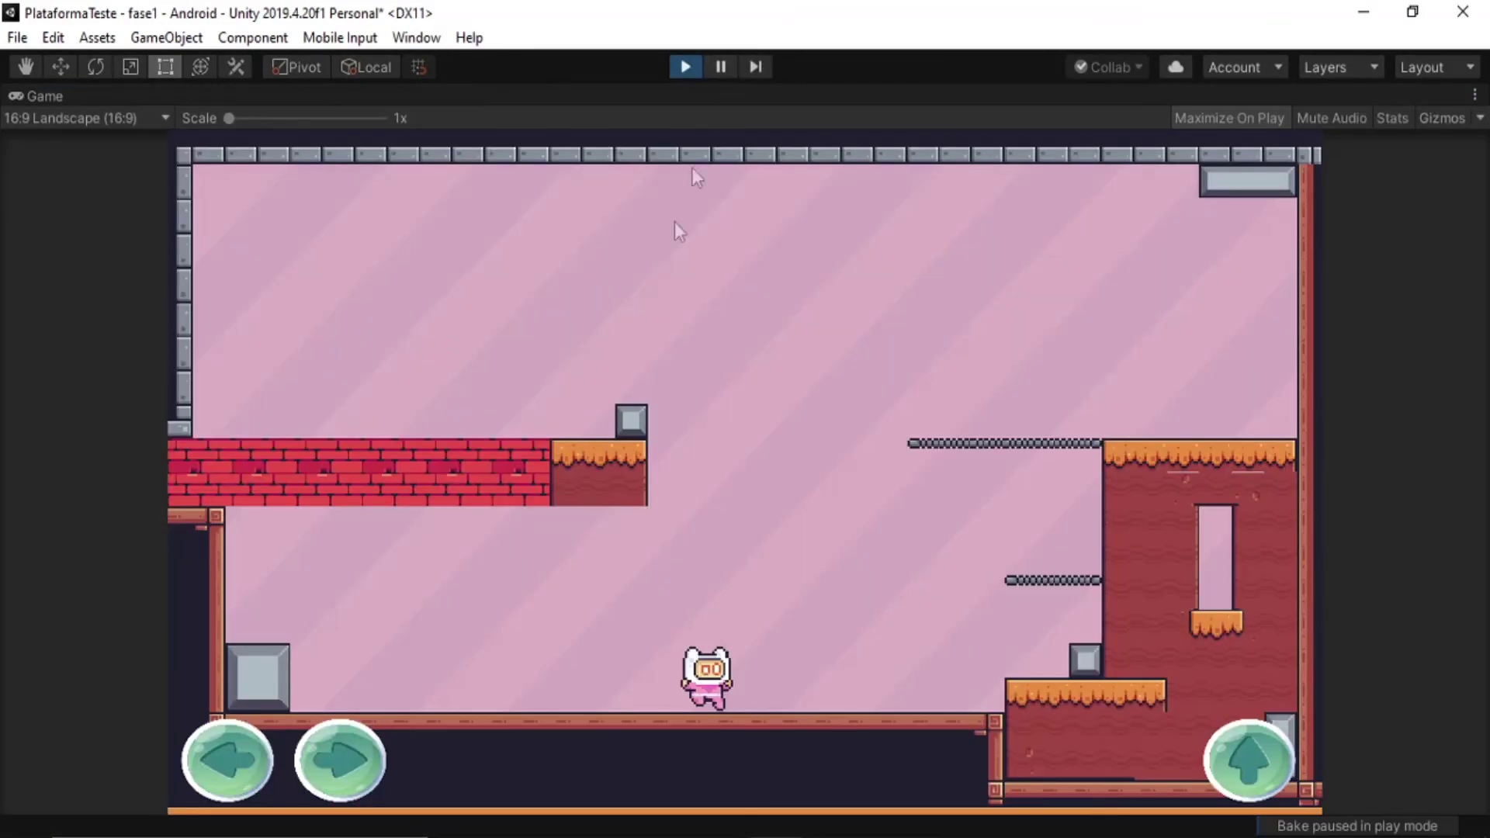
{"action": "left_click", "coordinate": [333, 762]}
{"action": "left_click", "coordinate": [249, 761]}
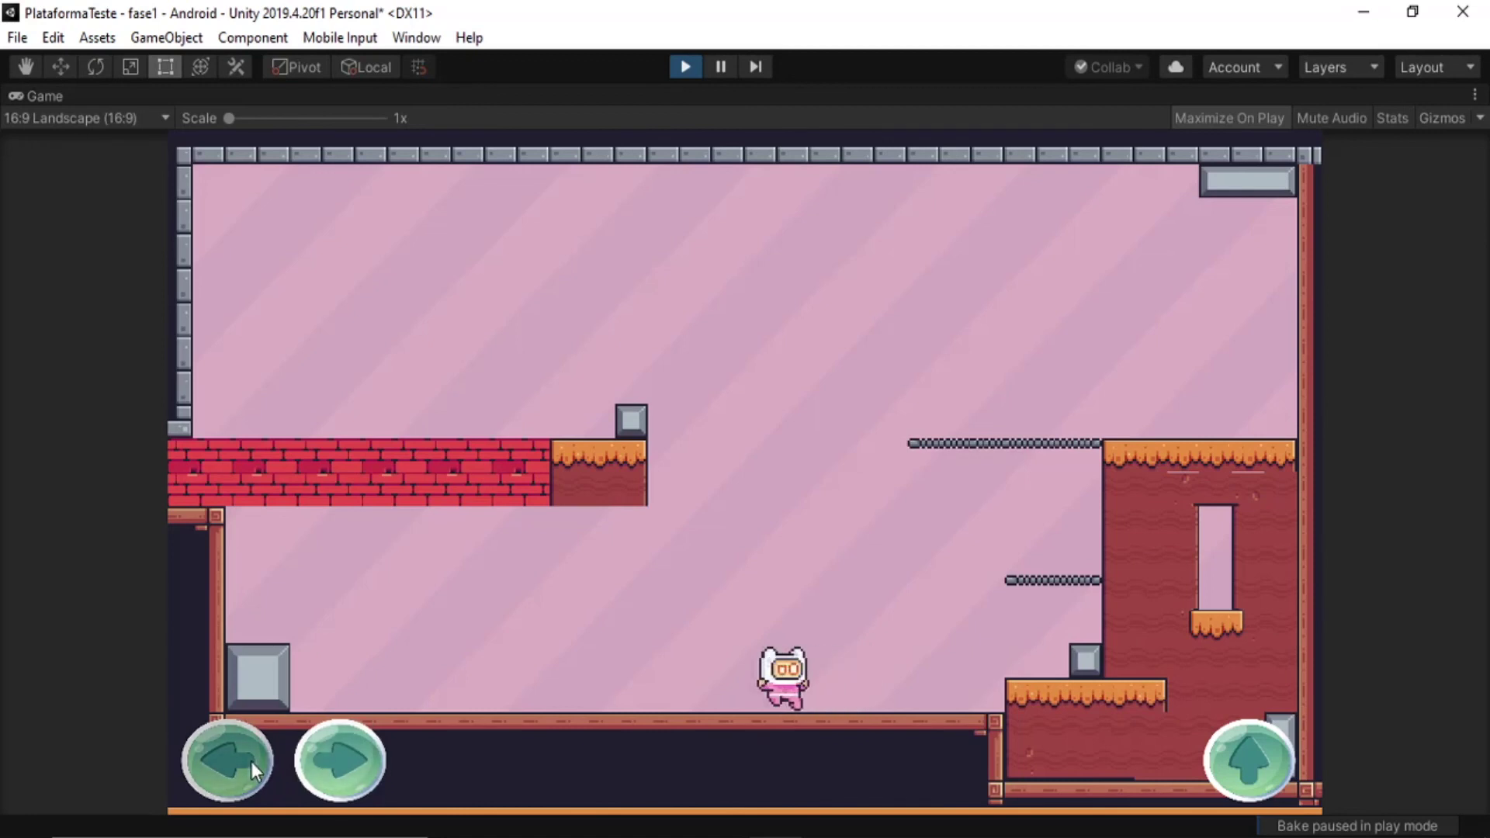
{"action": "left_click", "coordinate": [323, 761]}
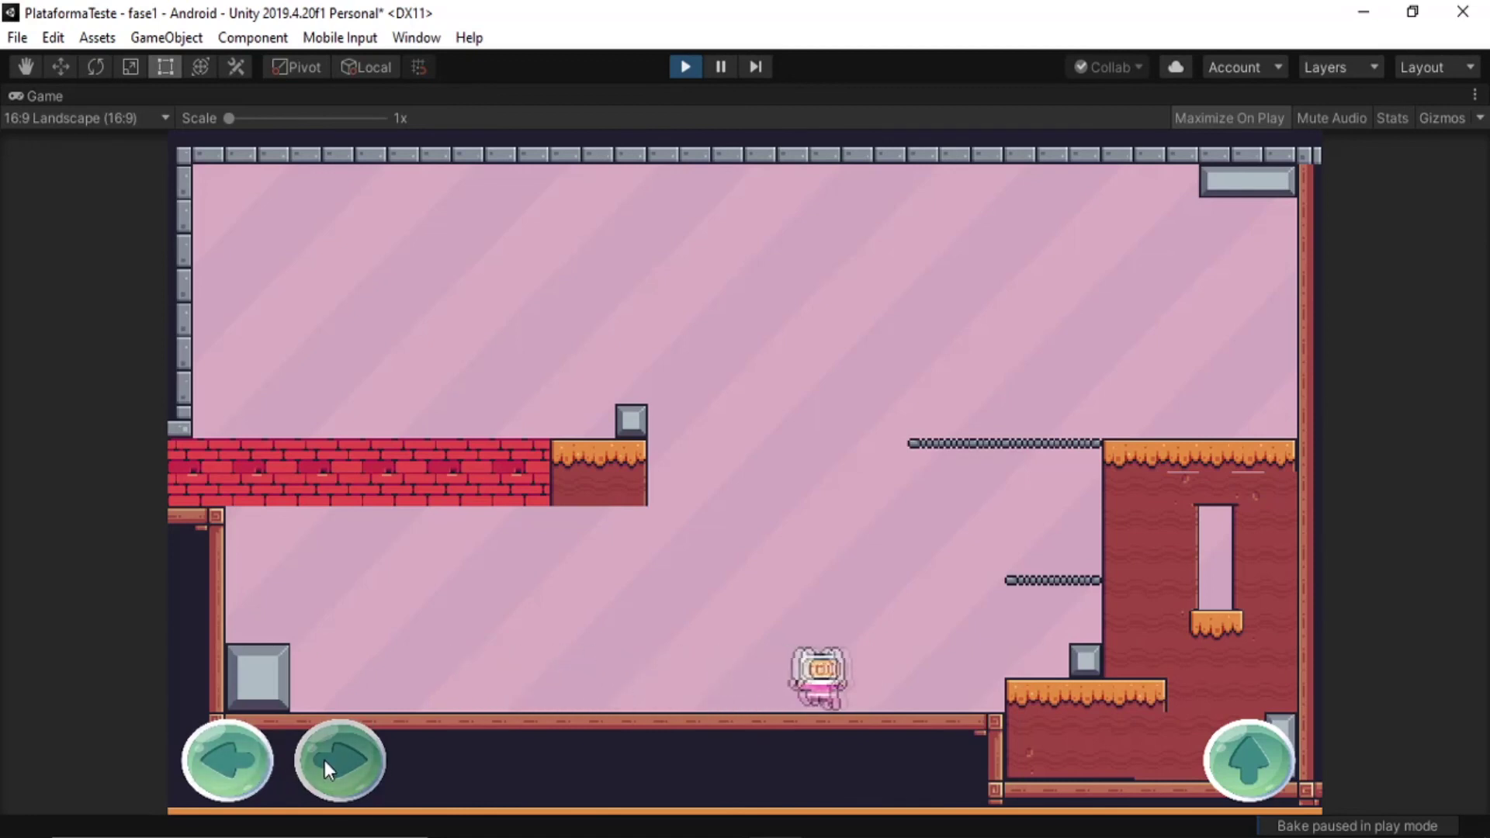
{"action": "left_click", "coordinate": [228, 760]}
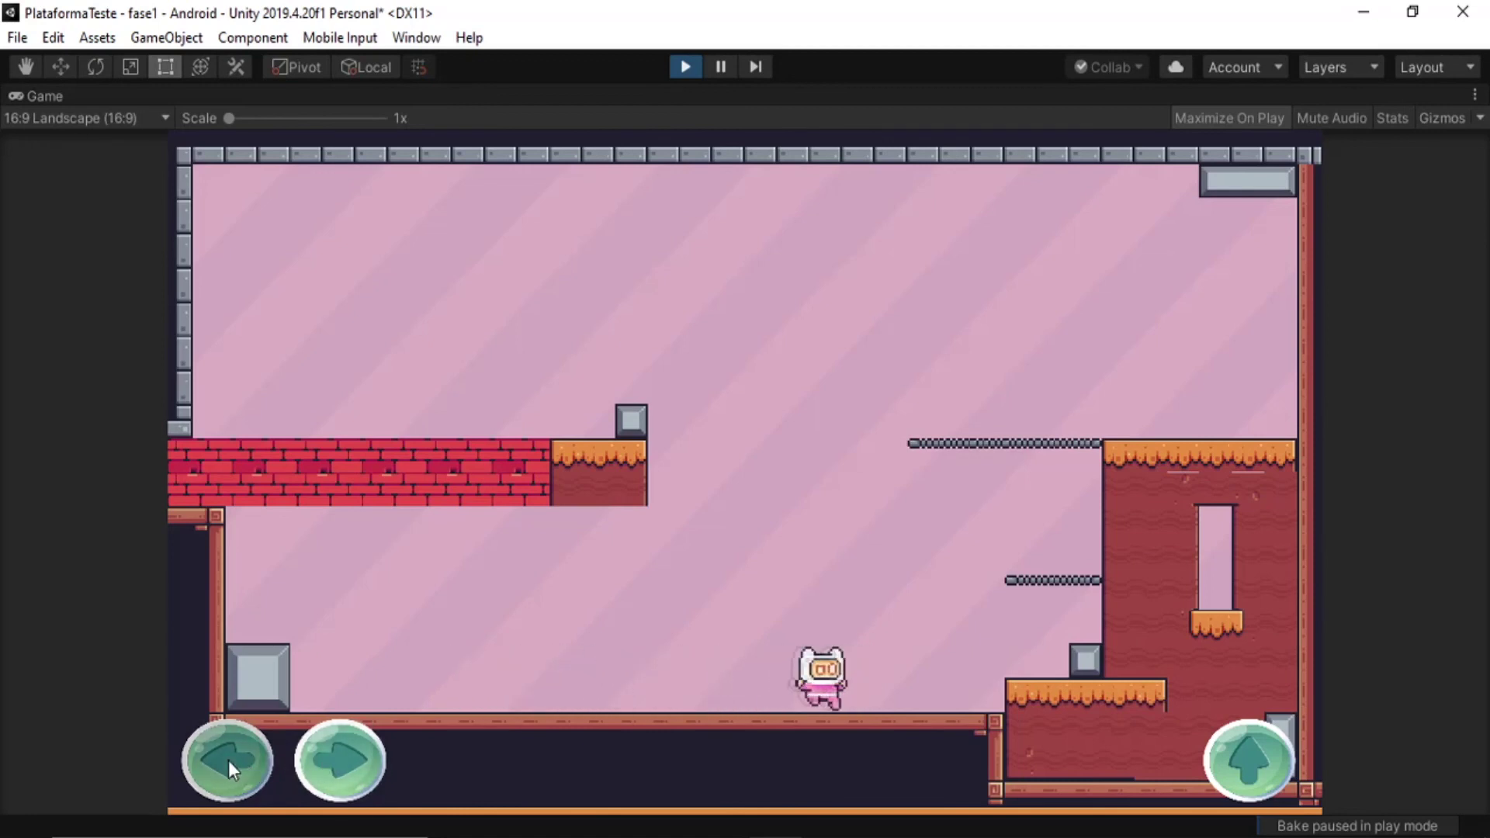
{"action": "left_click", "coordinate": [1252, 764]}
{"action": "left_click", "coordinate": [1252, 763]}
{"action": "left_click", "coordinate": [371, 766]}
{"action": "left_click", "coordinate": [1287, 772]}
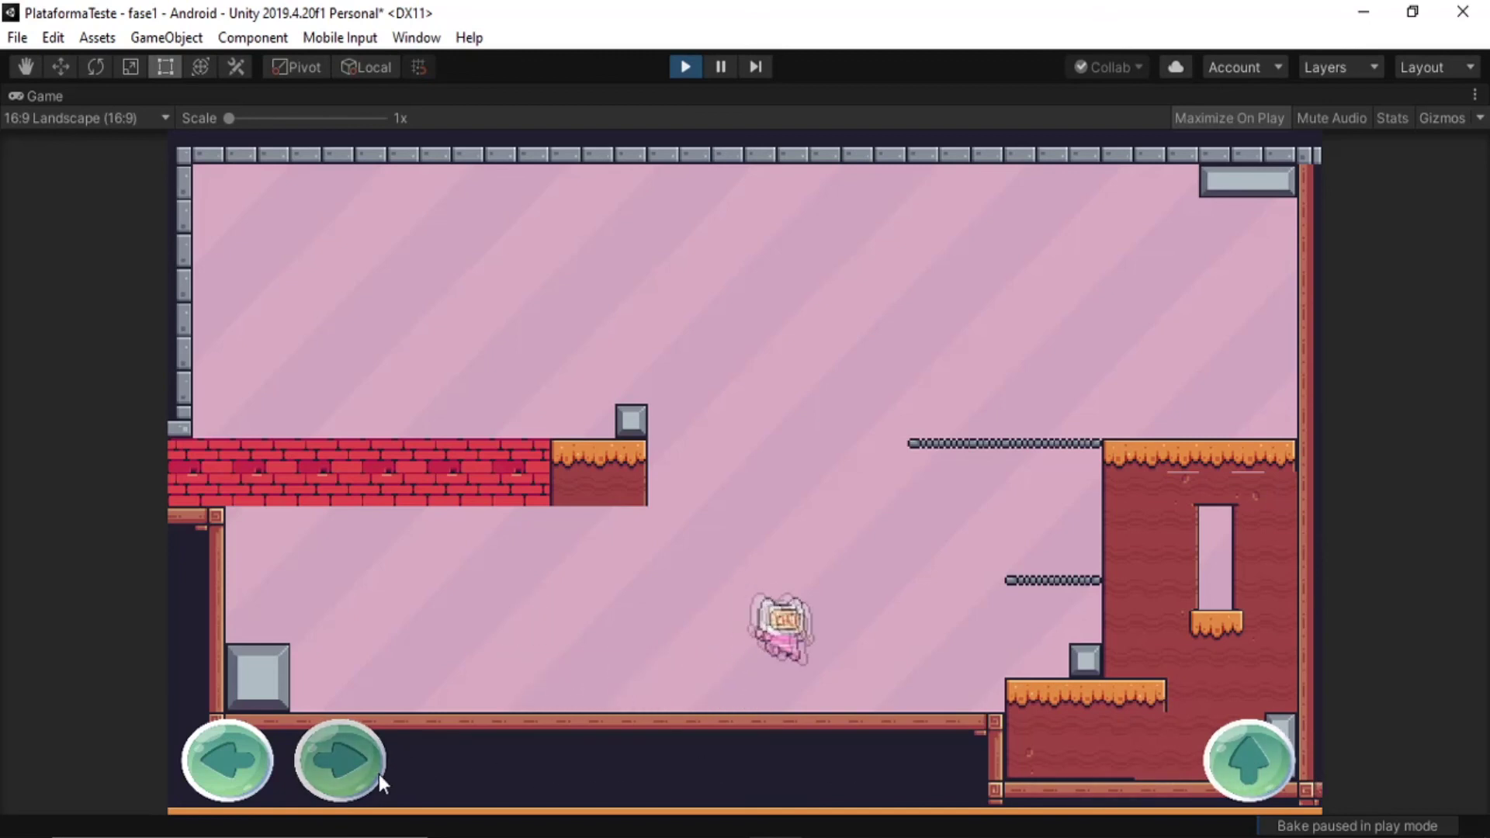
{"action": "left_click", "coordinate": [1263, 761]}
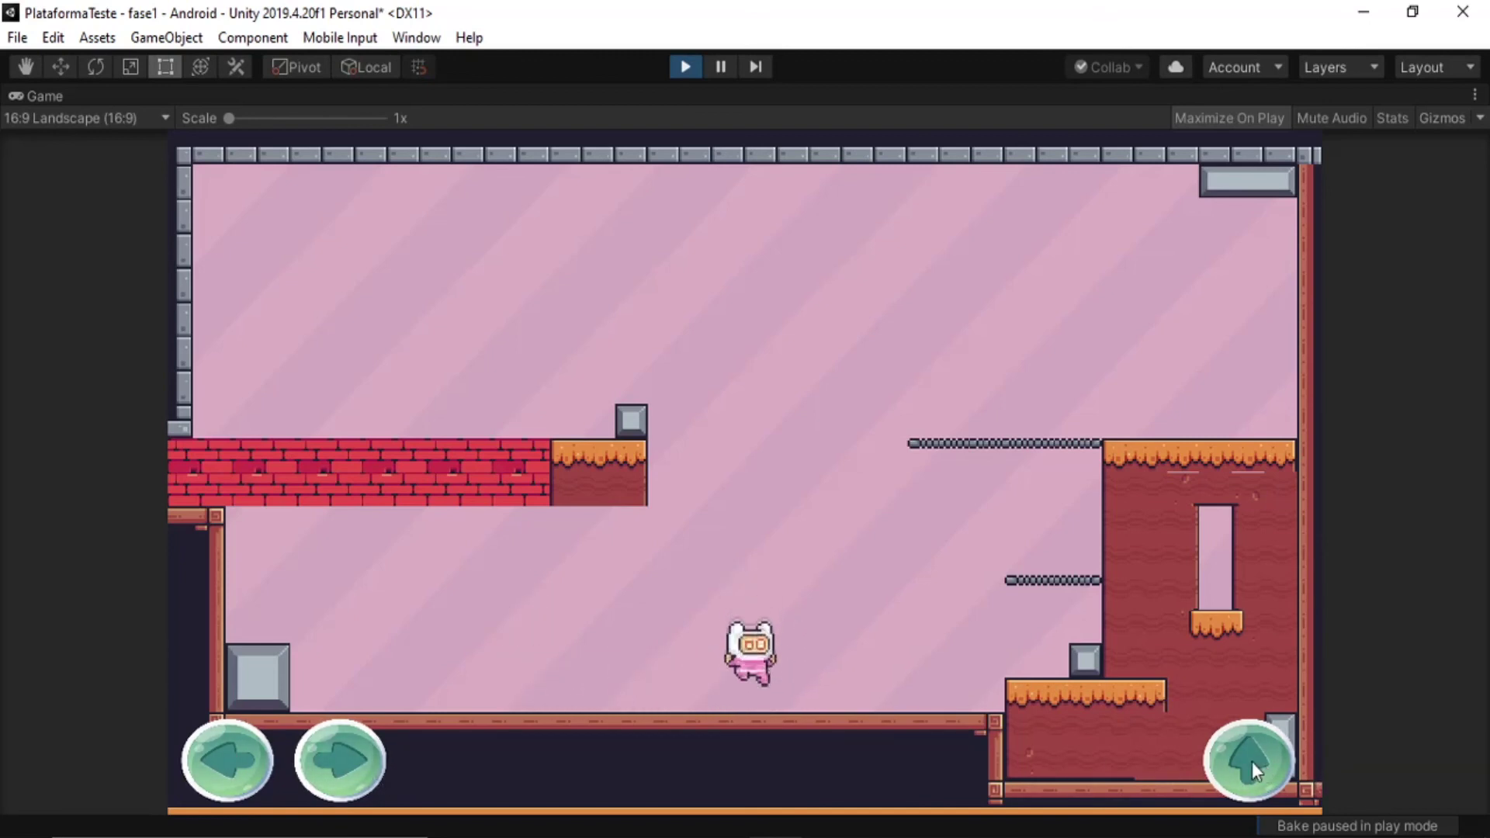
Test jumping and moving the character right and left with the on-screen buttons once more, and stop the game.
{"action": "left_click", "coordinate": [1246, 764]}
{"action": "left_click", "coordinate": [318, 760]}
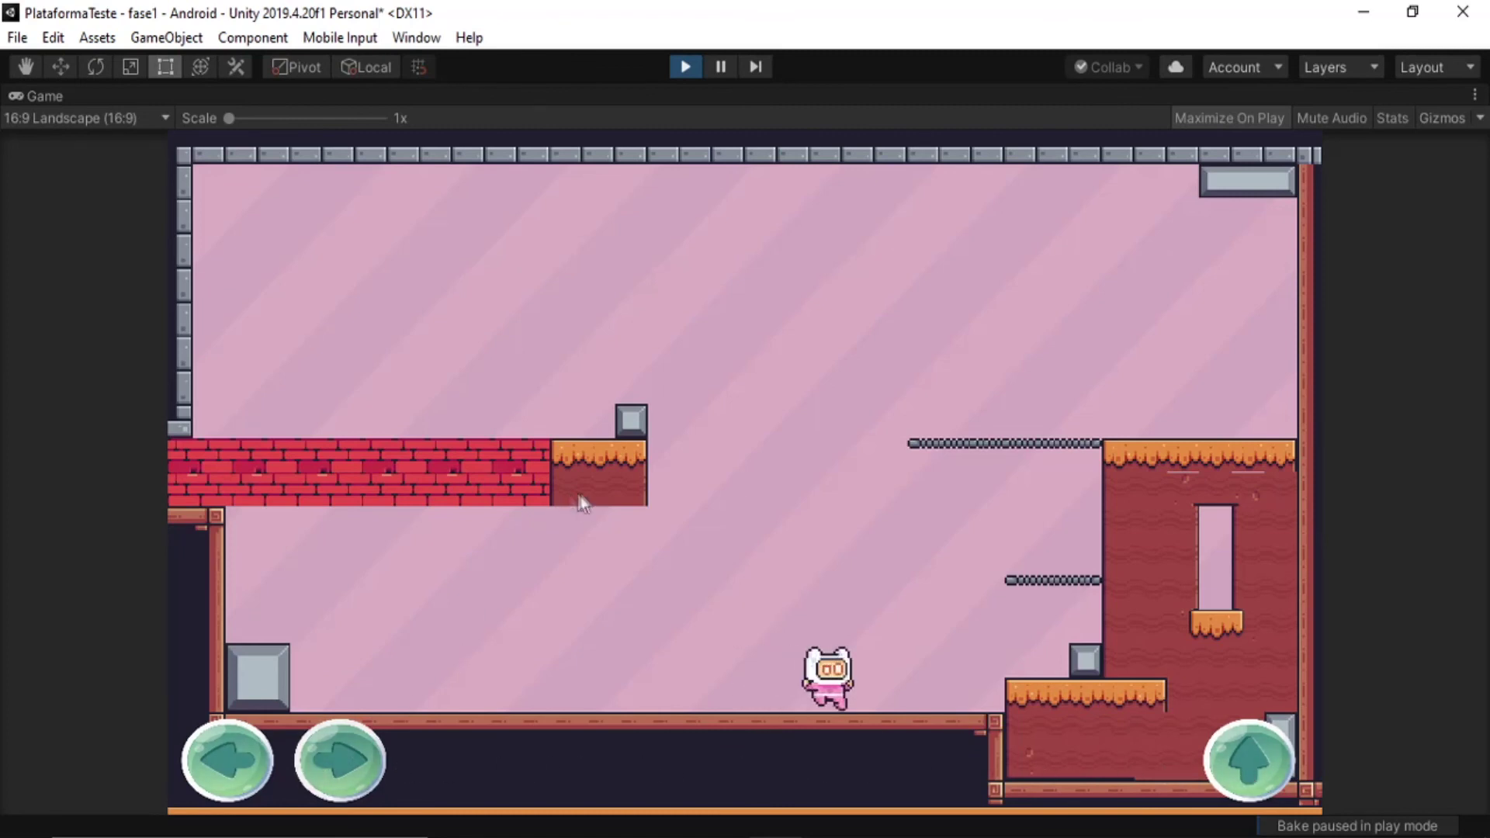
{"action": "left_click", "coordinate": [337, 765]}
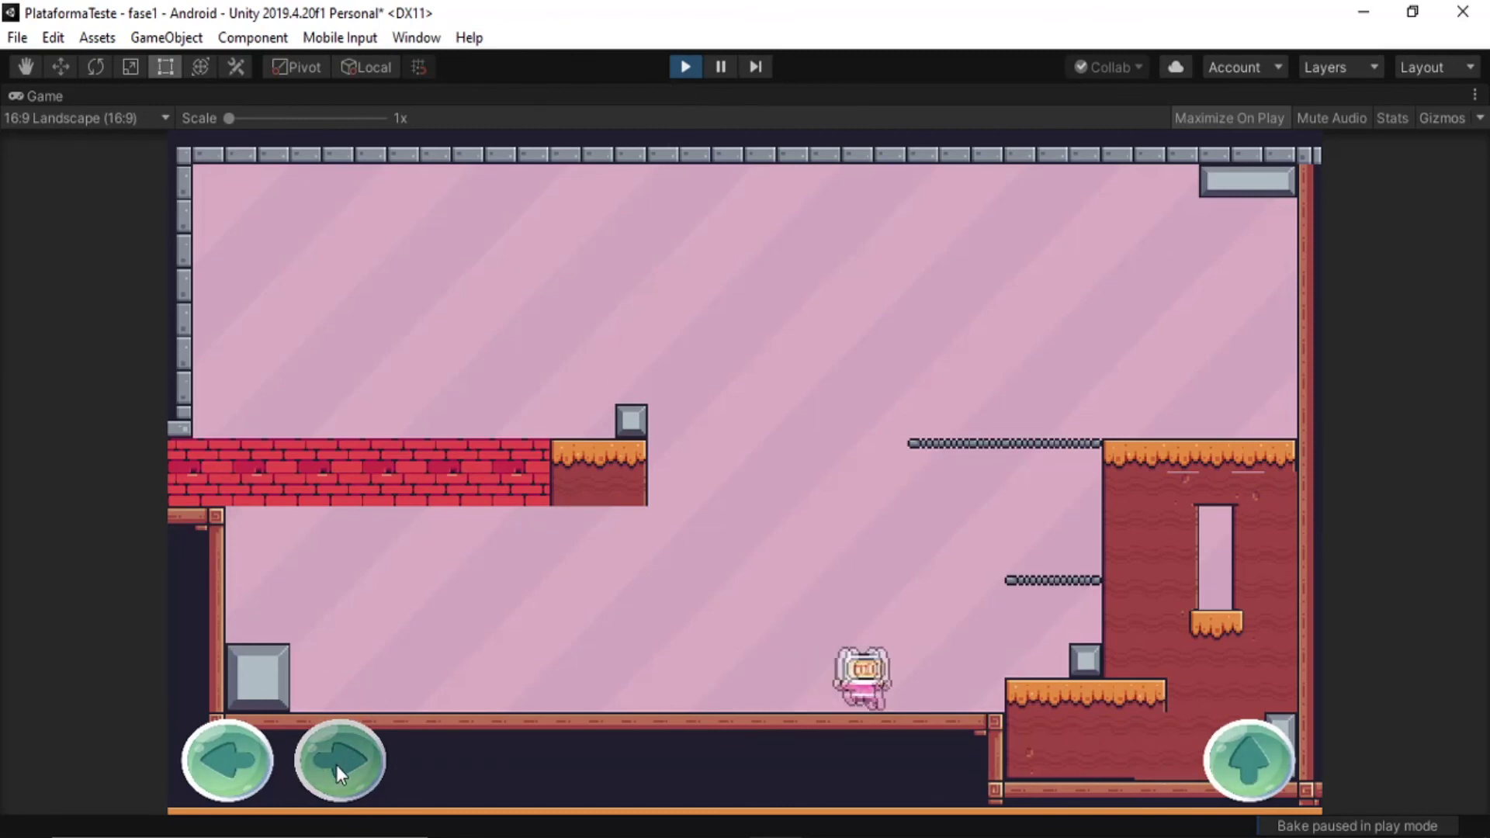
{"action": "left_click", "coordinate": [223, 764]}
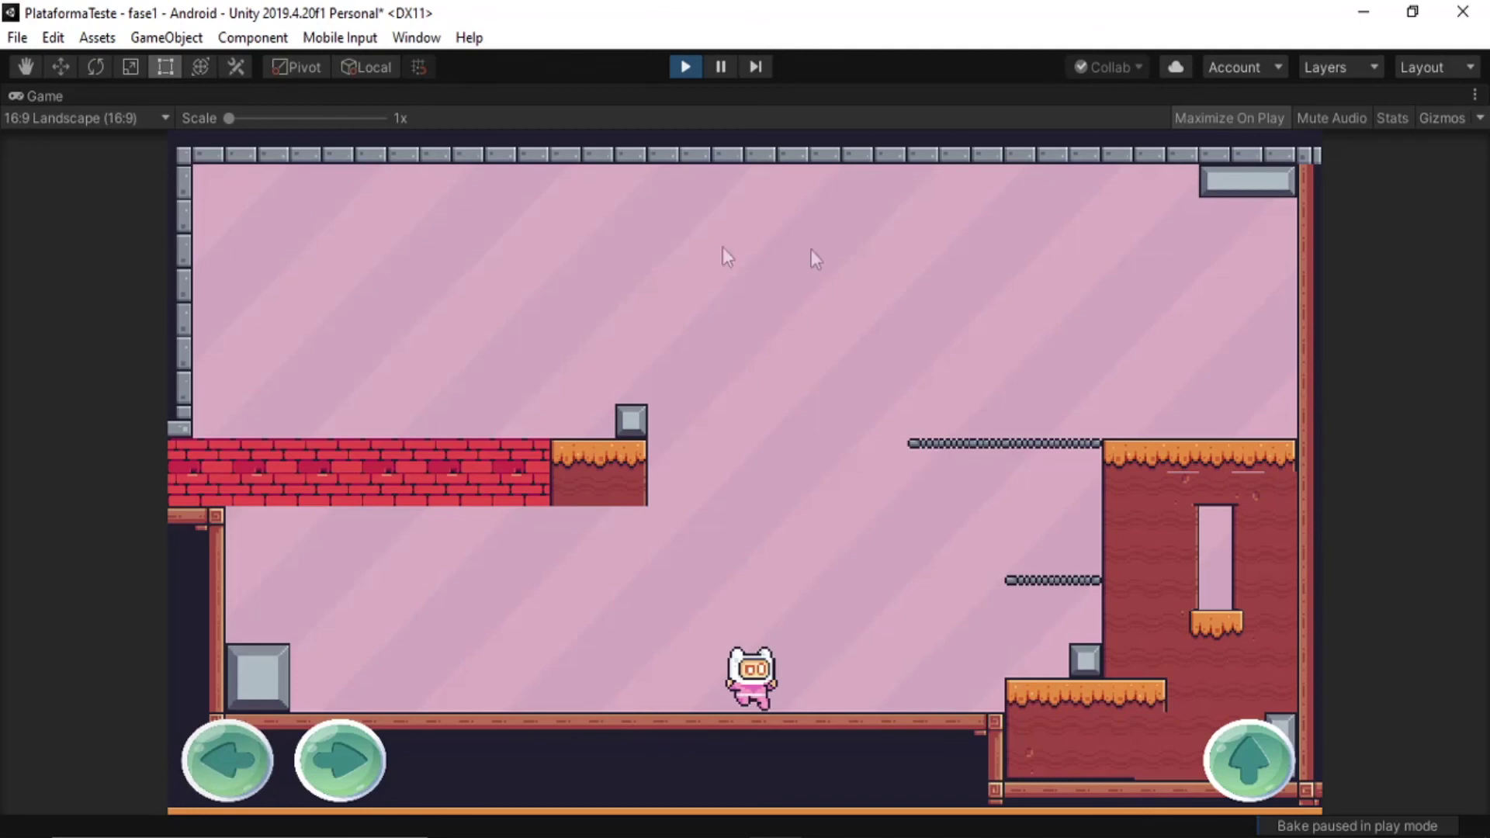
{"action": "left_click", "coordinate": [684, 67]}
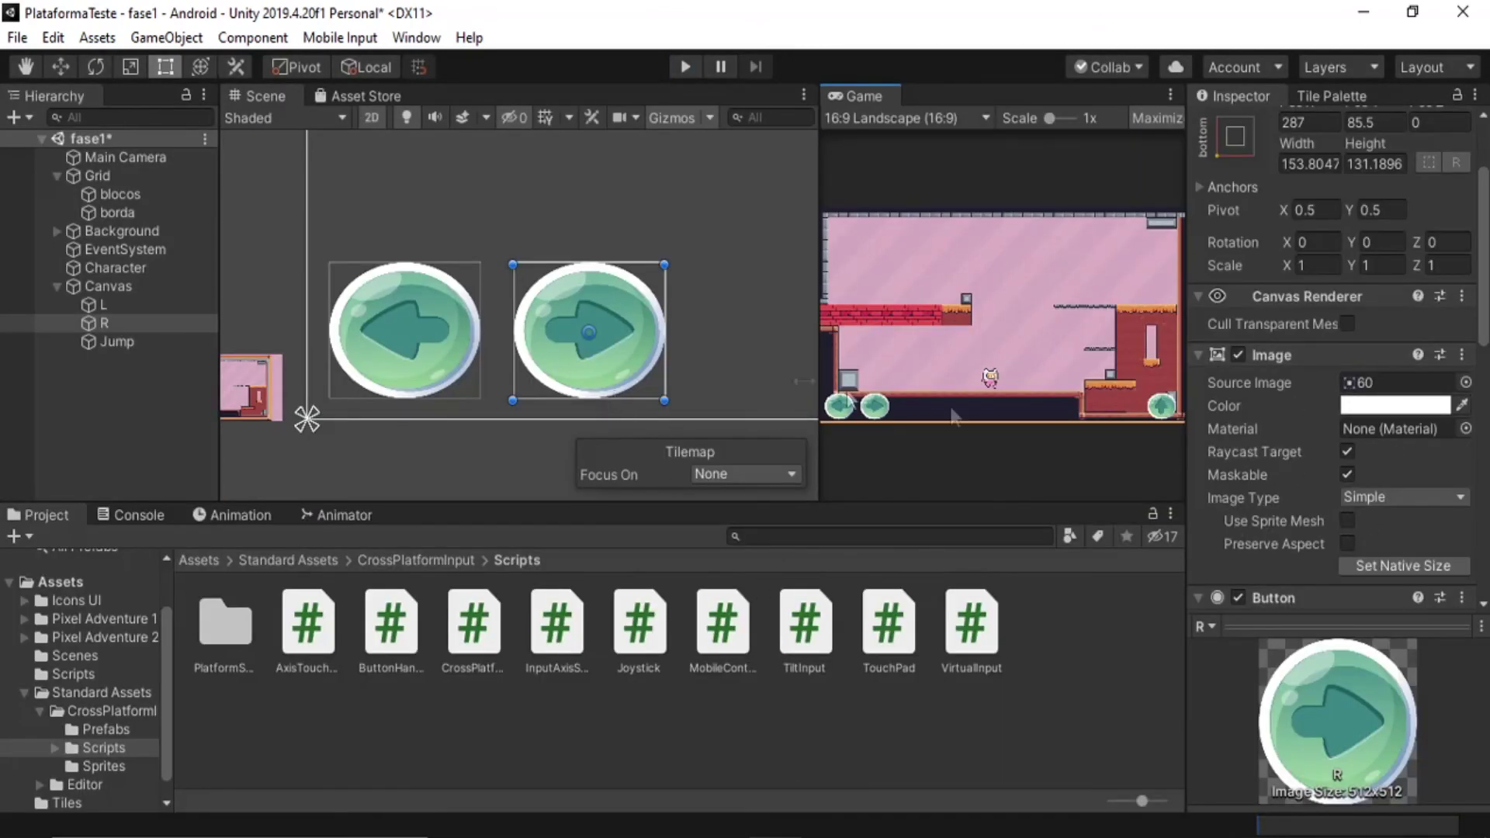
{"action": "key", "text": "alt+Tab"}
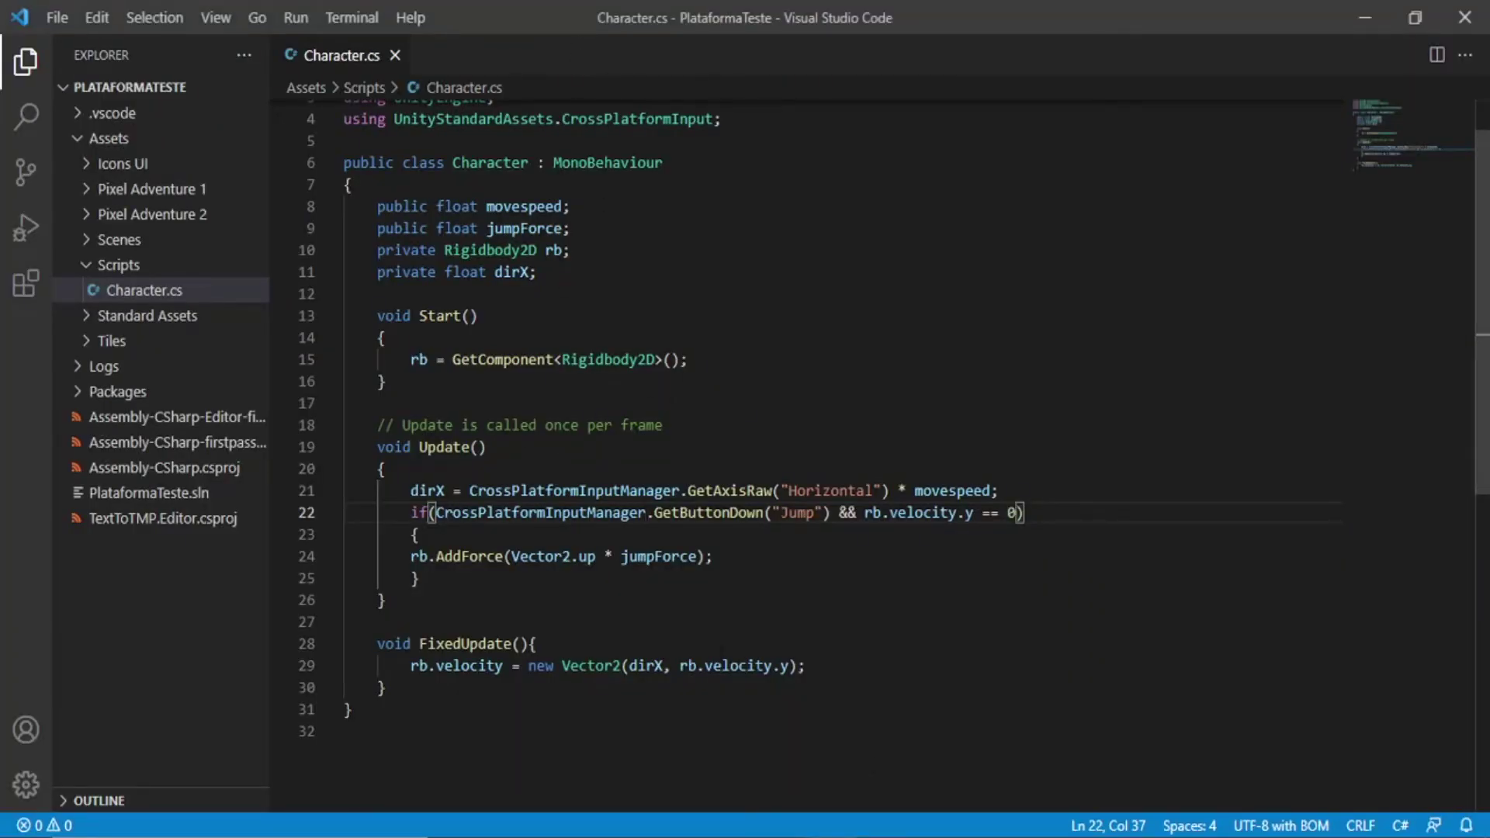
{"action": "key", "text": "alt+Tab"}
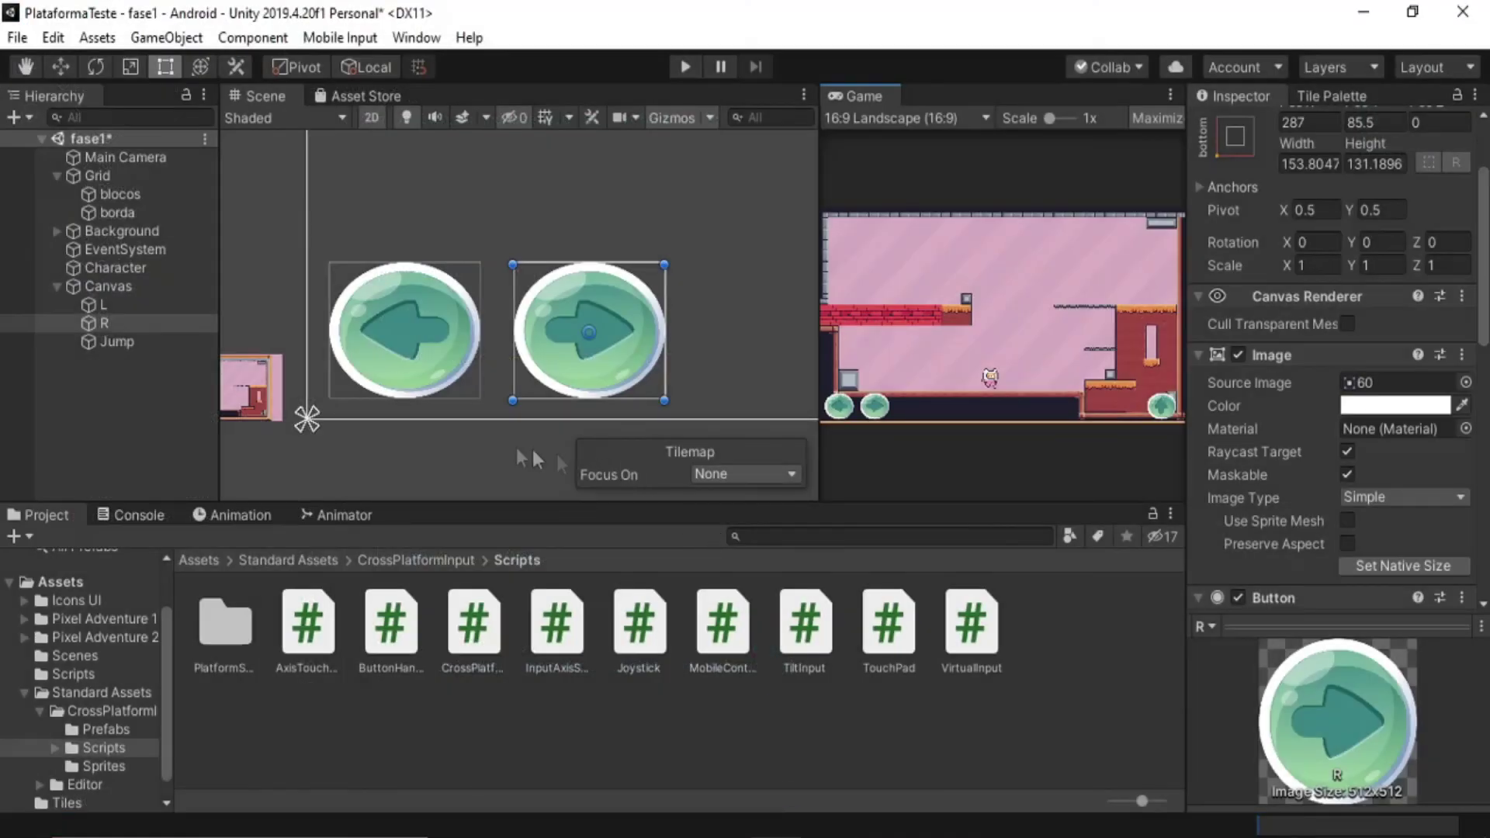
{"action": "scroll", "coordinate": [380, 444], "scroll_direction": "down", "scroll_amount": 10}
{"action": "scroll", "coordinate": [362, 444], "scroll_direction": "down", "scroll_amount": 3}
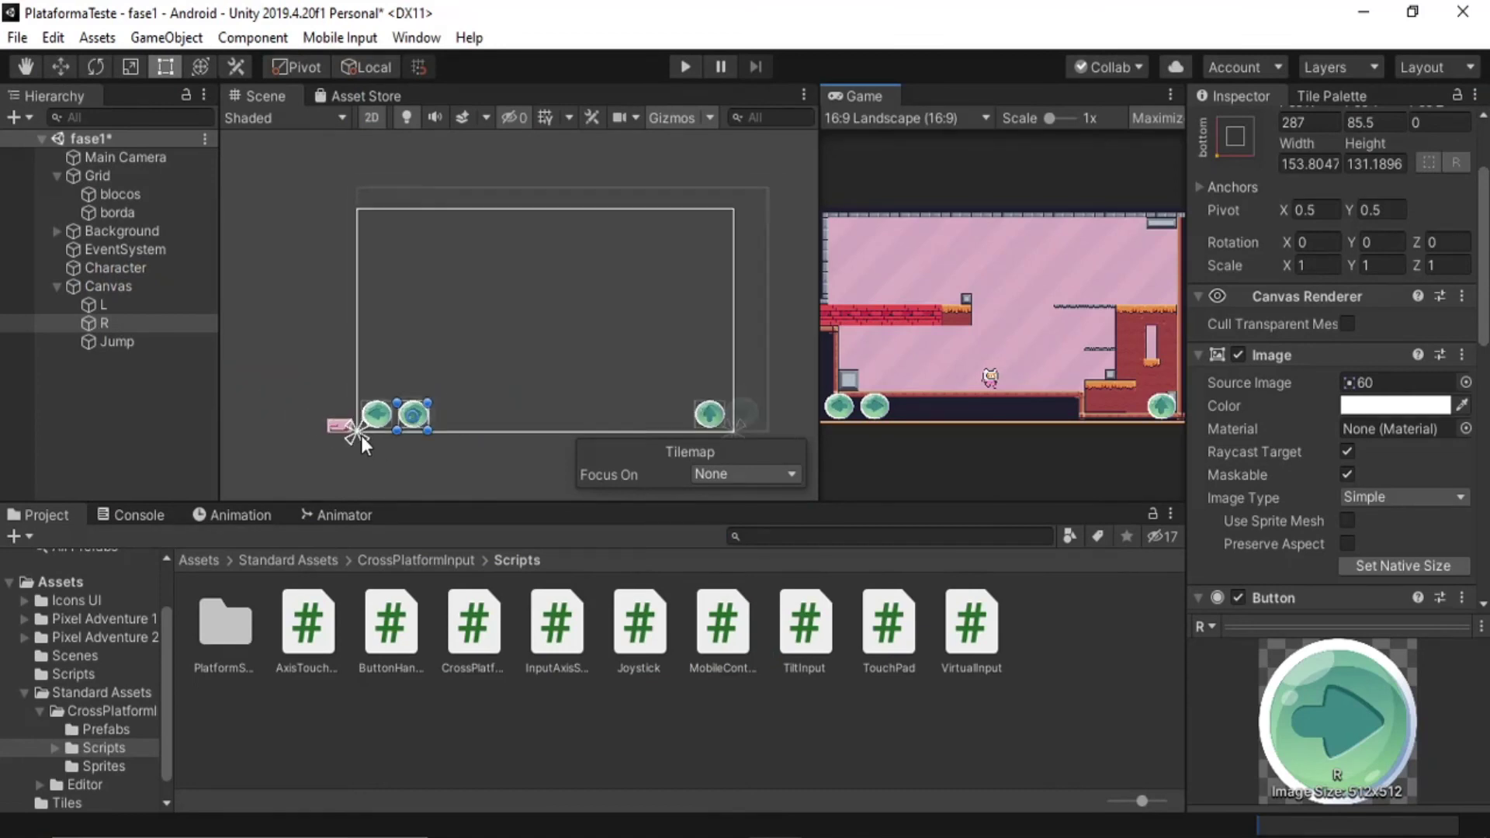